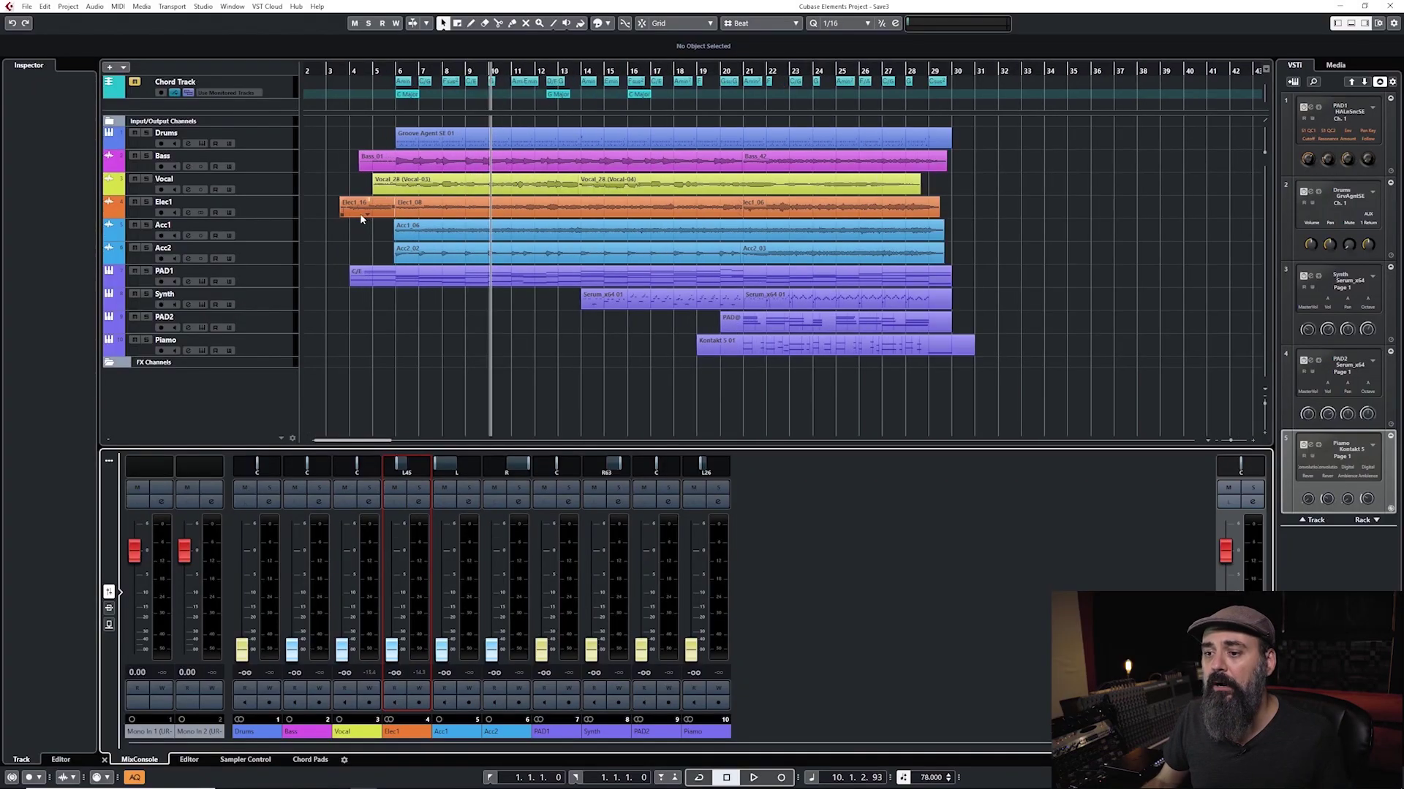
- Play the song from bar 6 and raise the Drums fader to 0.00, Bass to -3.18 and Vocal to -5.62
scroll(360, 218, up, 1)
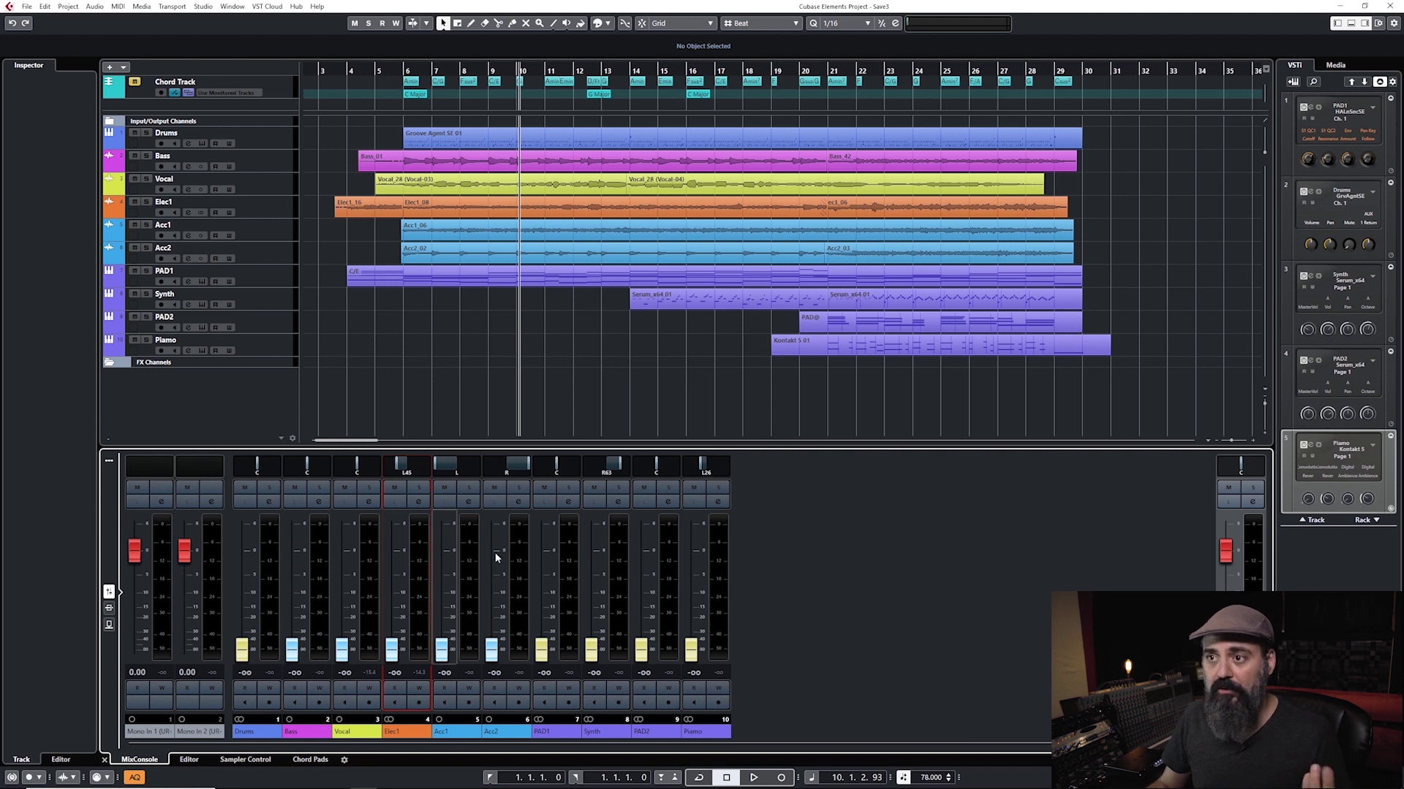
click(404, 70)
key(space)
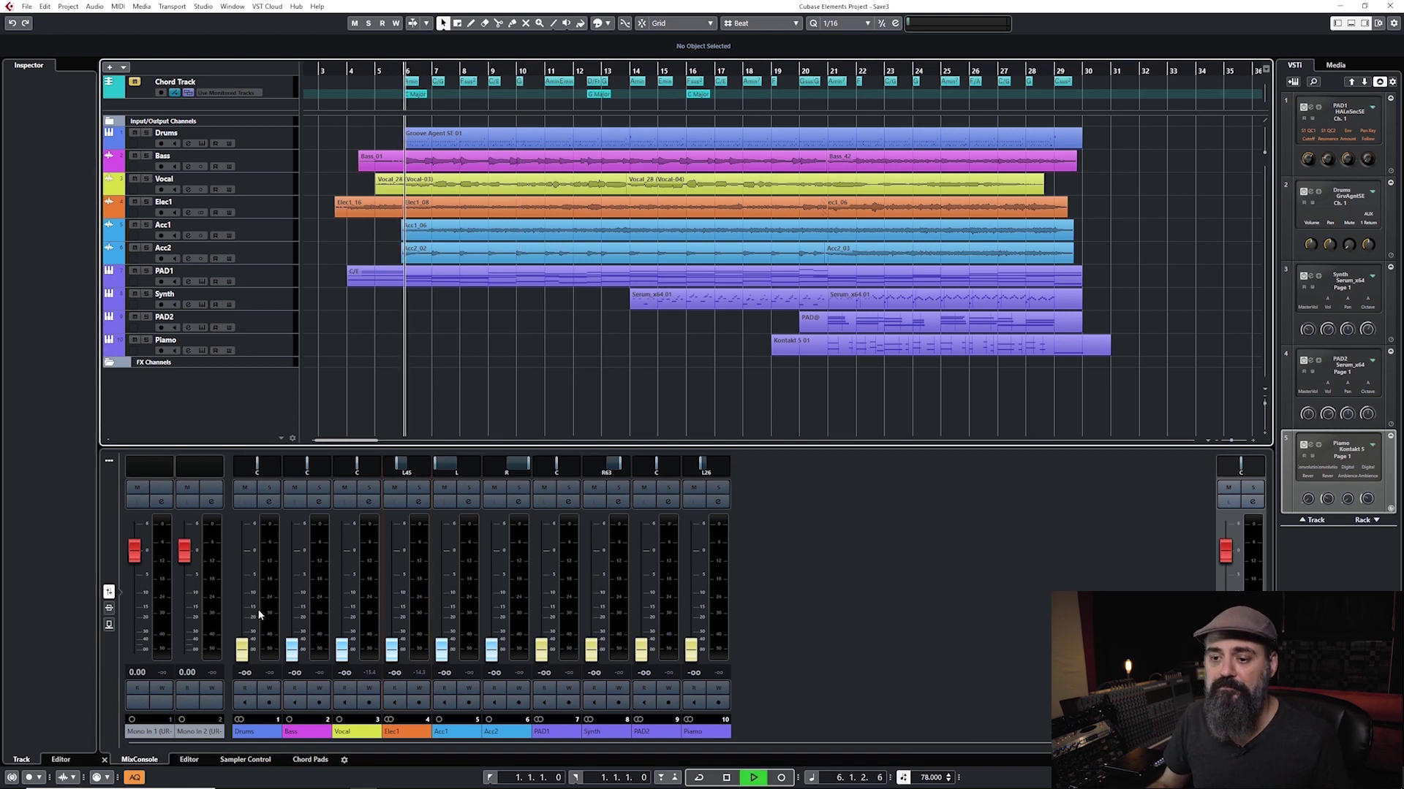
drag(241, 648, 242, 551)
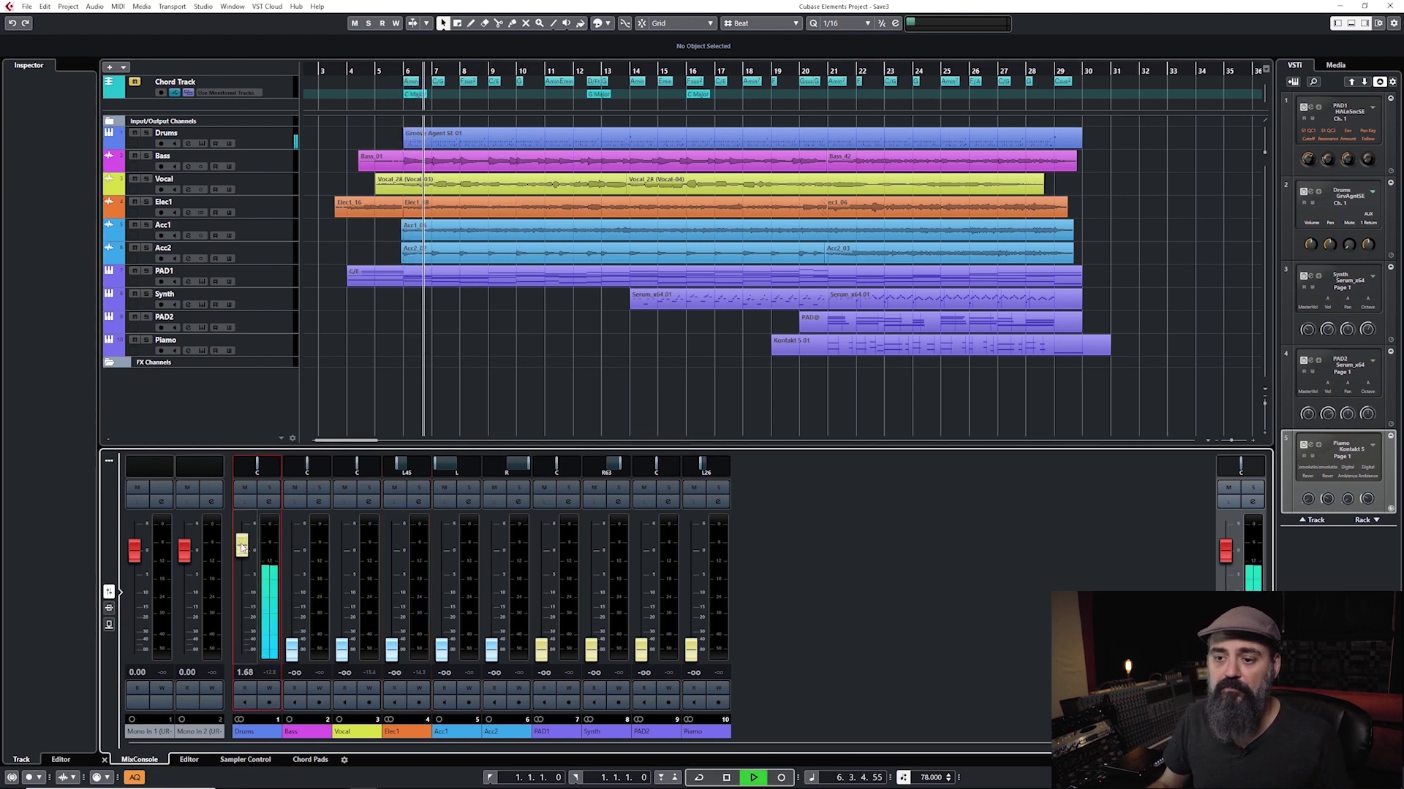
drag(292, 648, 292, 568)
drag(341, 649, 344, 605)
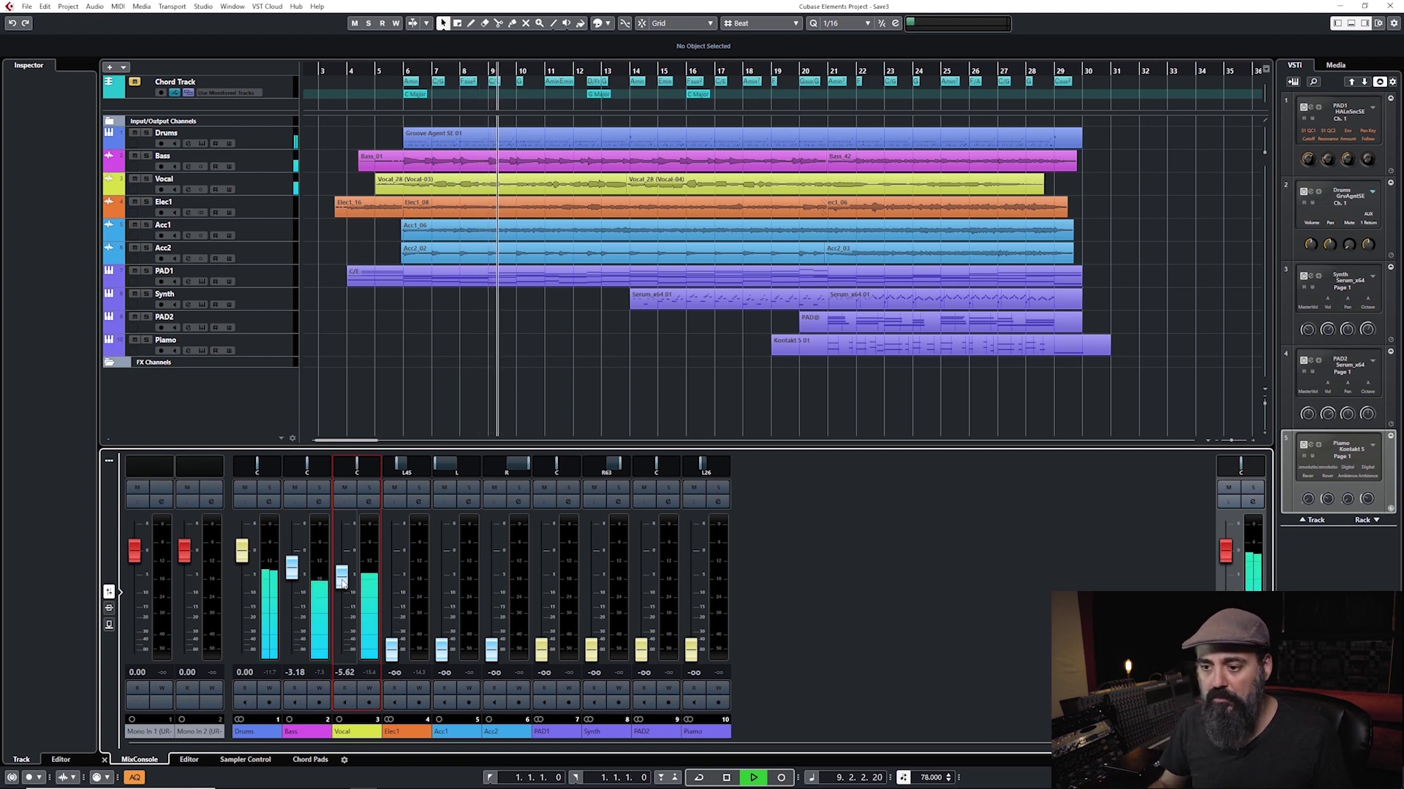
- Raise the guitar faders, setting Elec1 to -2.33, Acc1 to -4.10 and Acc2 to -5.62
drag(397, 657, 396, 604)
drag(441, 651, 442, 578)
drag(492, 658, 492, 585)
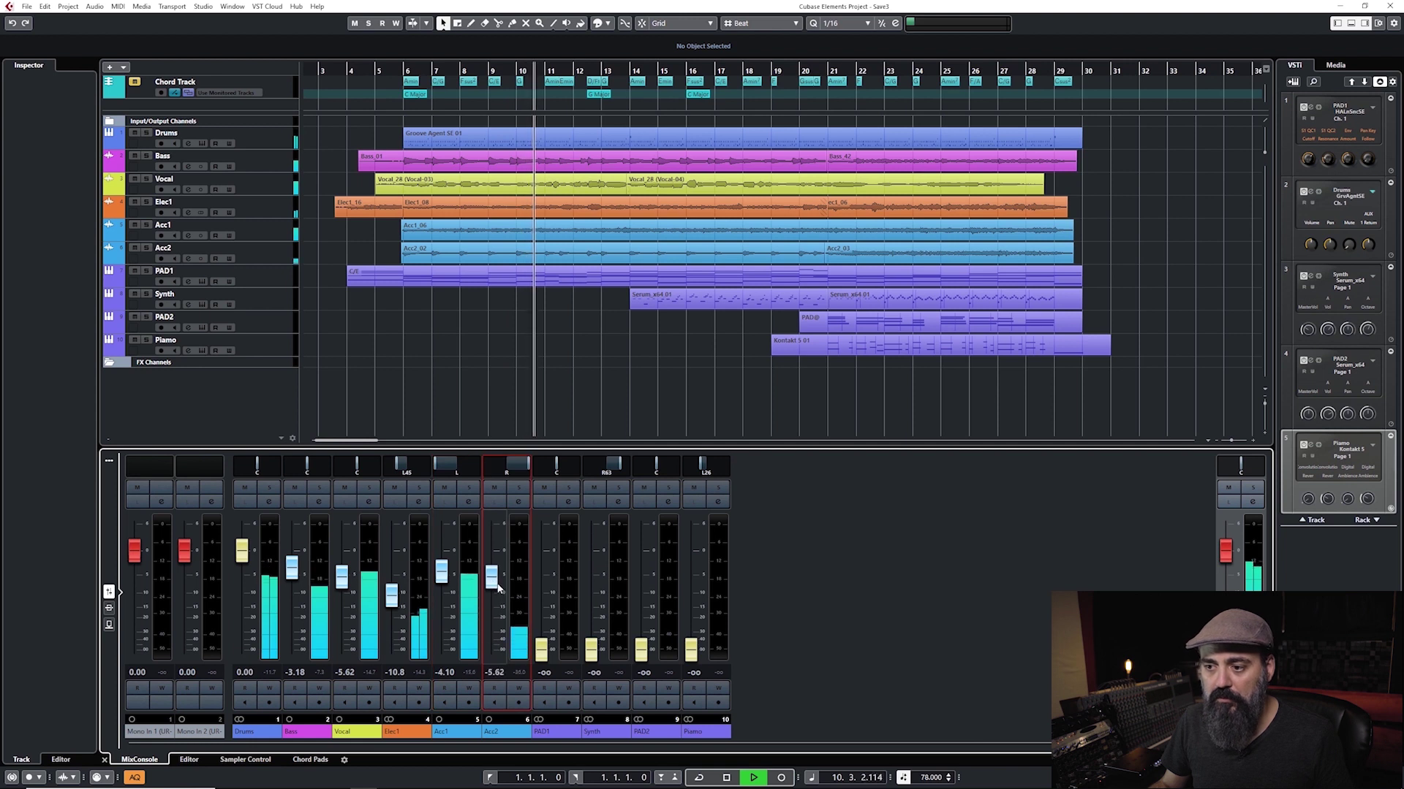
drag(392, 596, 392, 564)
- Raise the instrument faders, setting PAD1 to -1.90, Synth to 0.21, PAD2 to -1.86 and Piamo to -2.88
drag(541, 648, 541, 561)
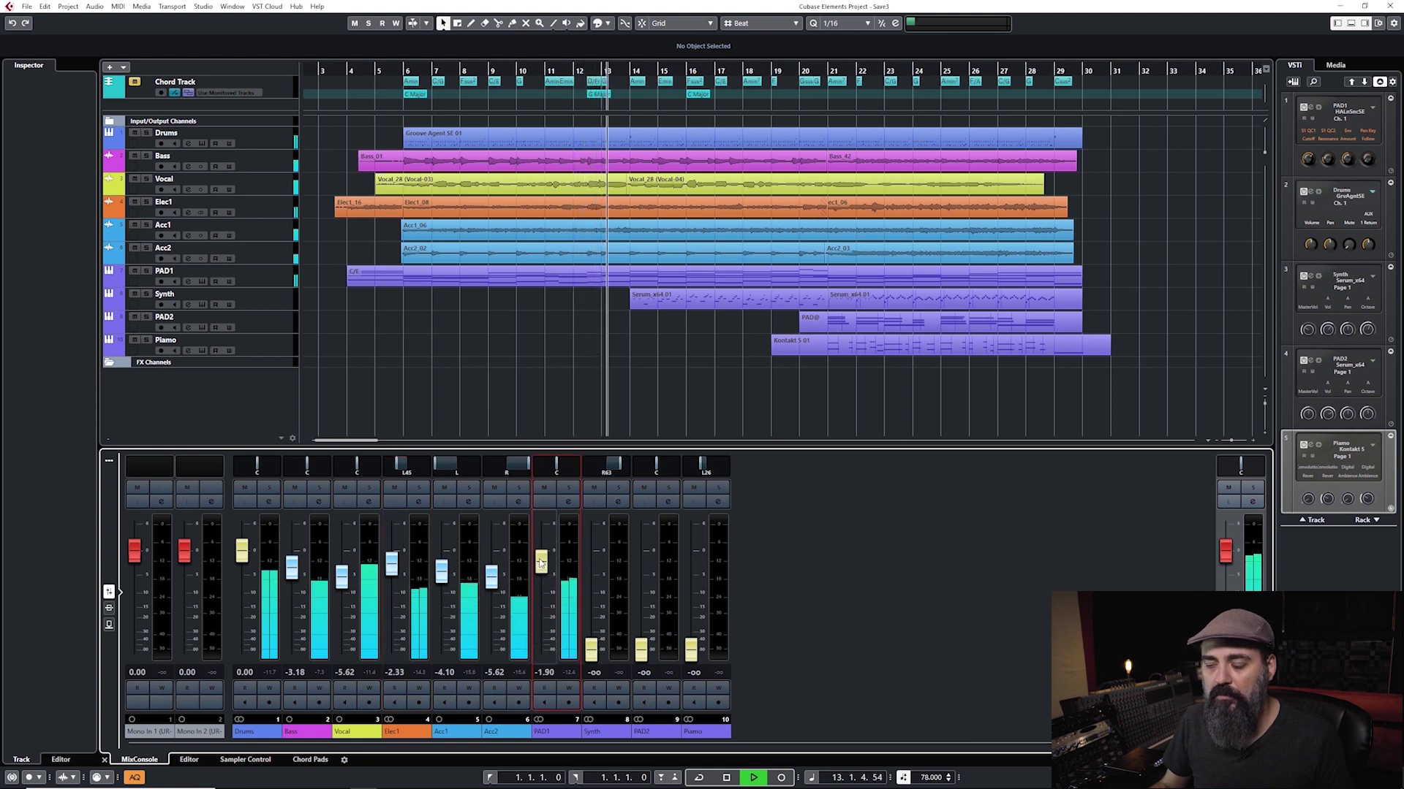
drag(590, 646, 593, 562)
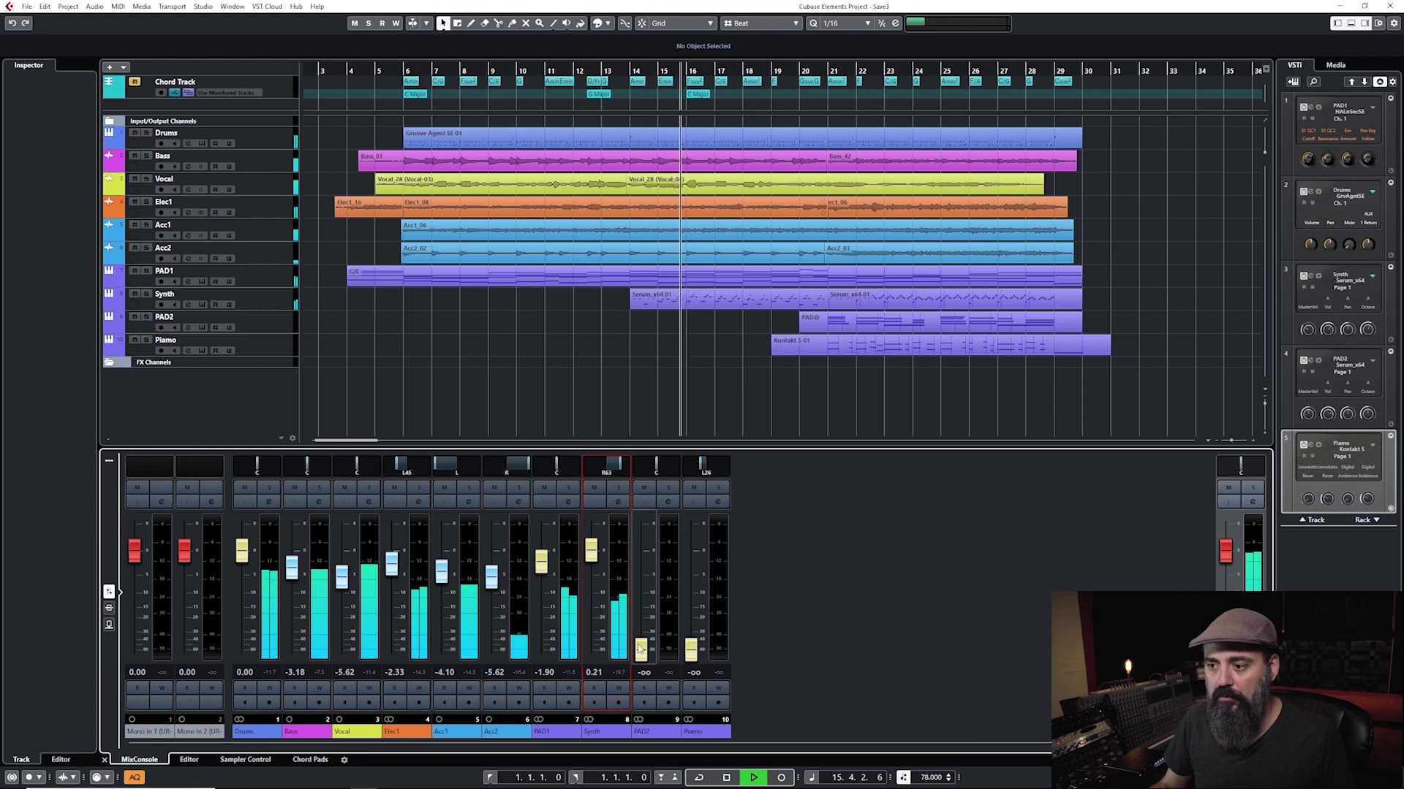
key(space)
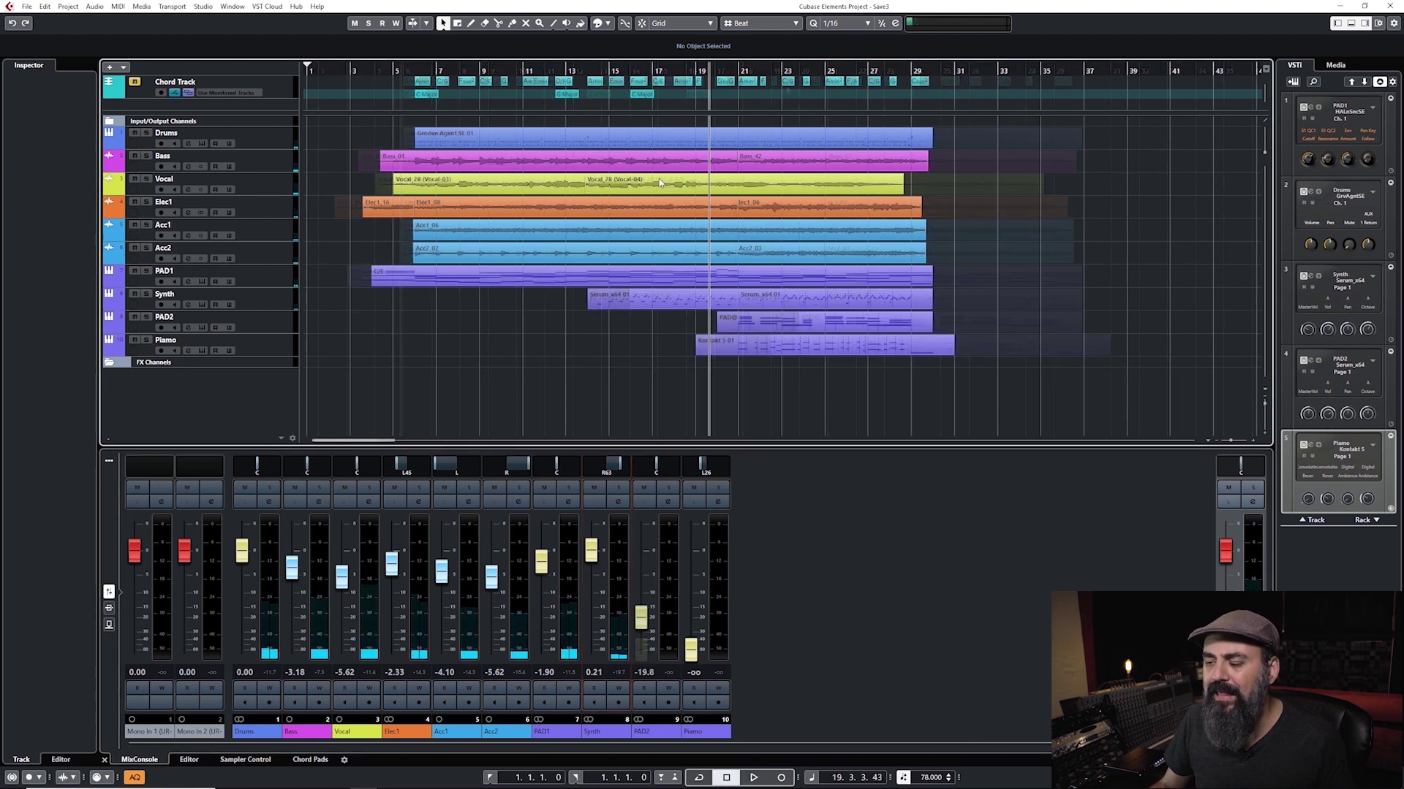
key(space)
drag(640, 617, 644, 584)
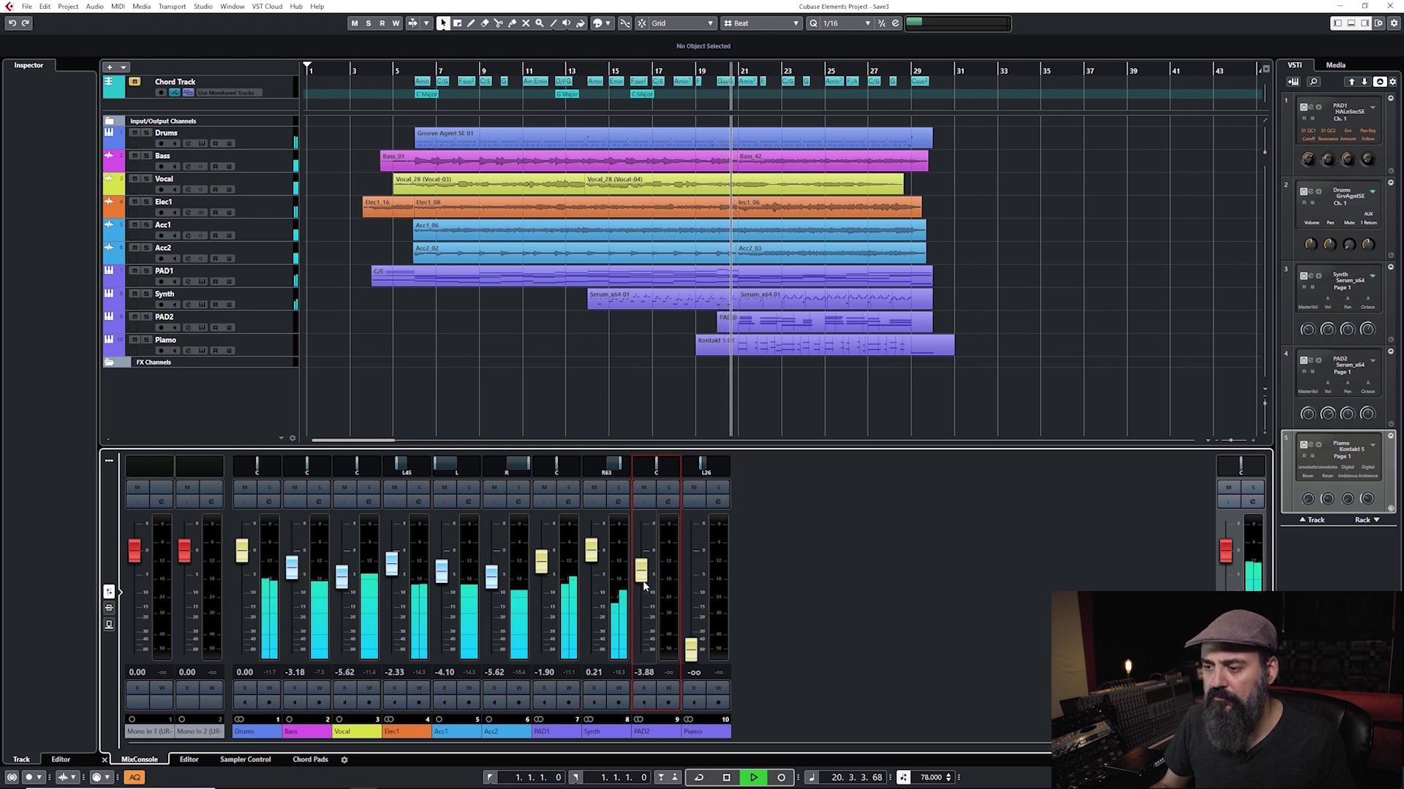
mouse_move(644, 584)
mouse_down()
mouse_move(640, 548)
mouse_move(641, 560)
mouse_up()
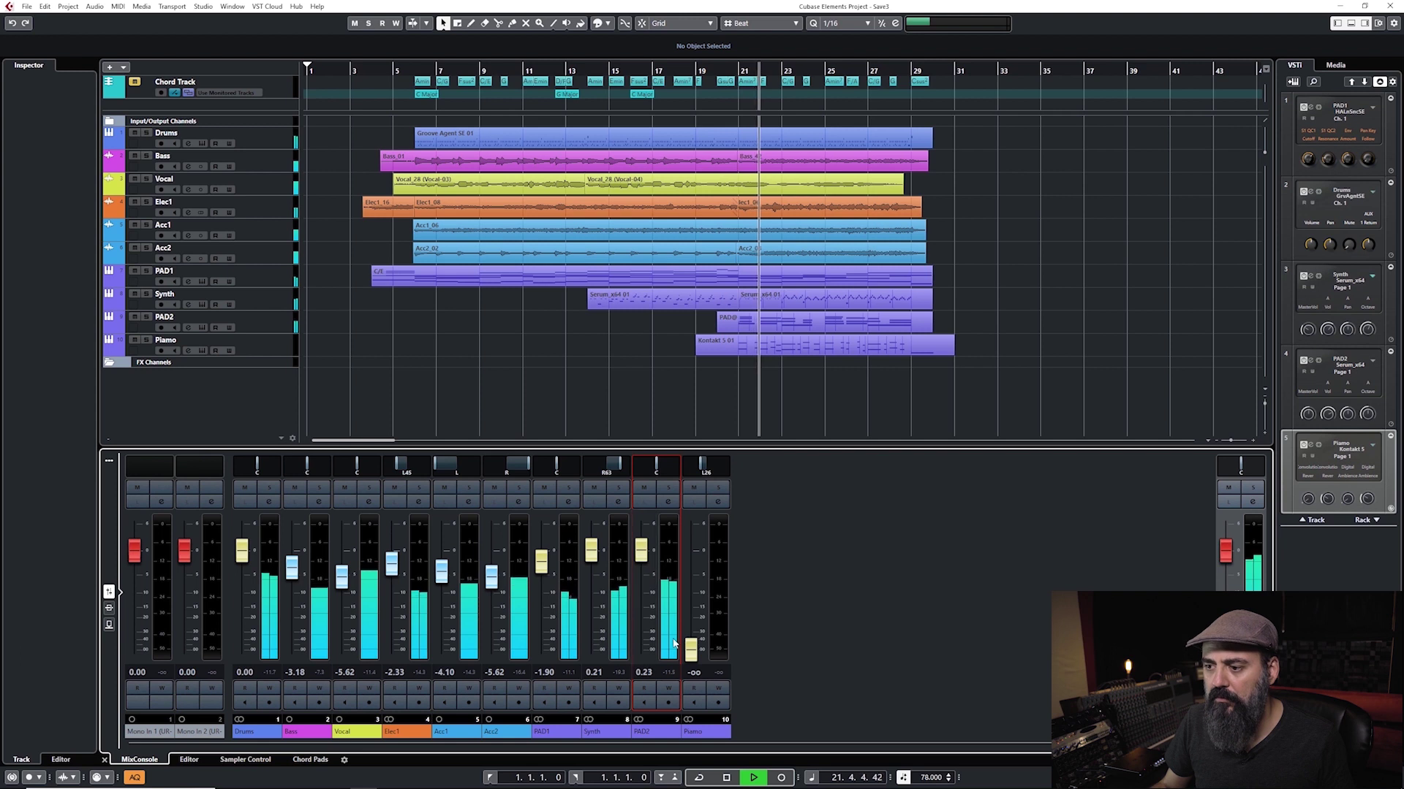
drag(692, 652, 692, 575)
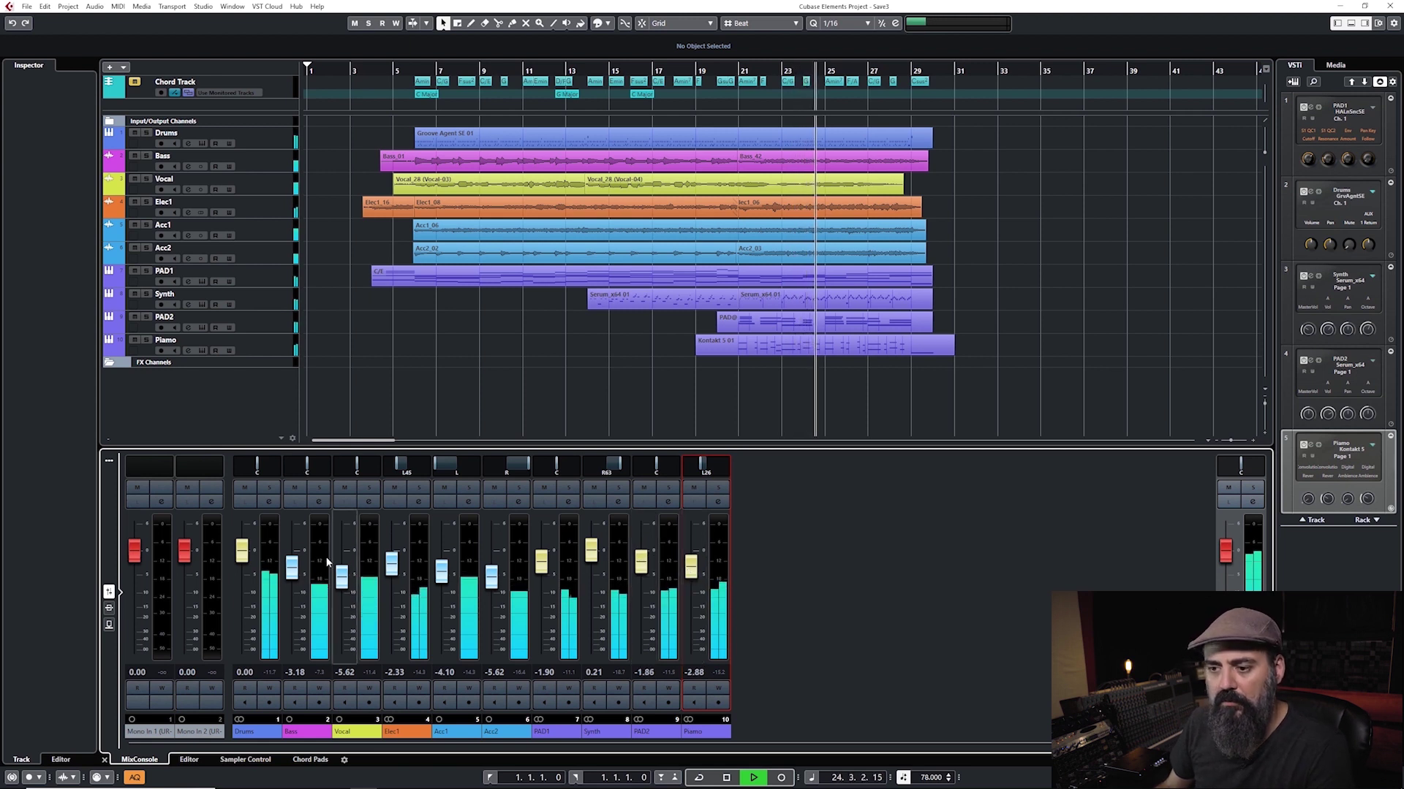
- Rebalance the mix by setting the Vocal fader to -4.22, Bass to -2.90, Acc1 to -6.51 and Acc2 to -7.27
drag(347, 580, 347, 583)
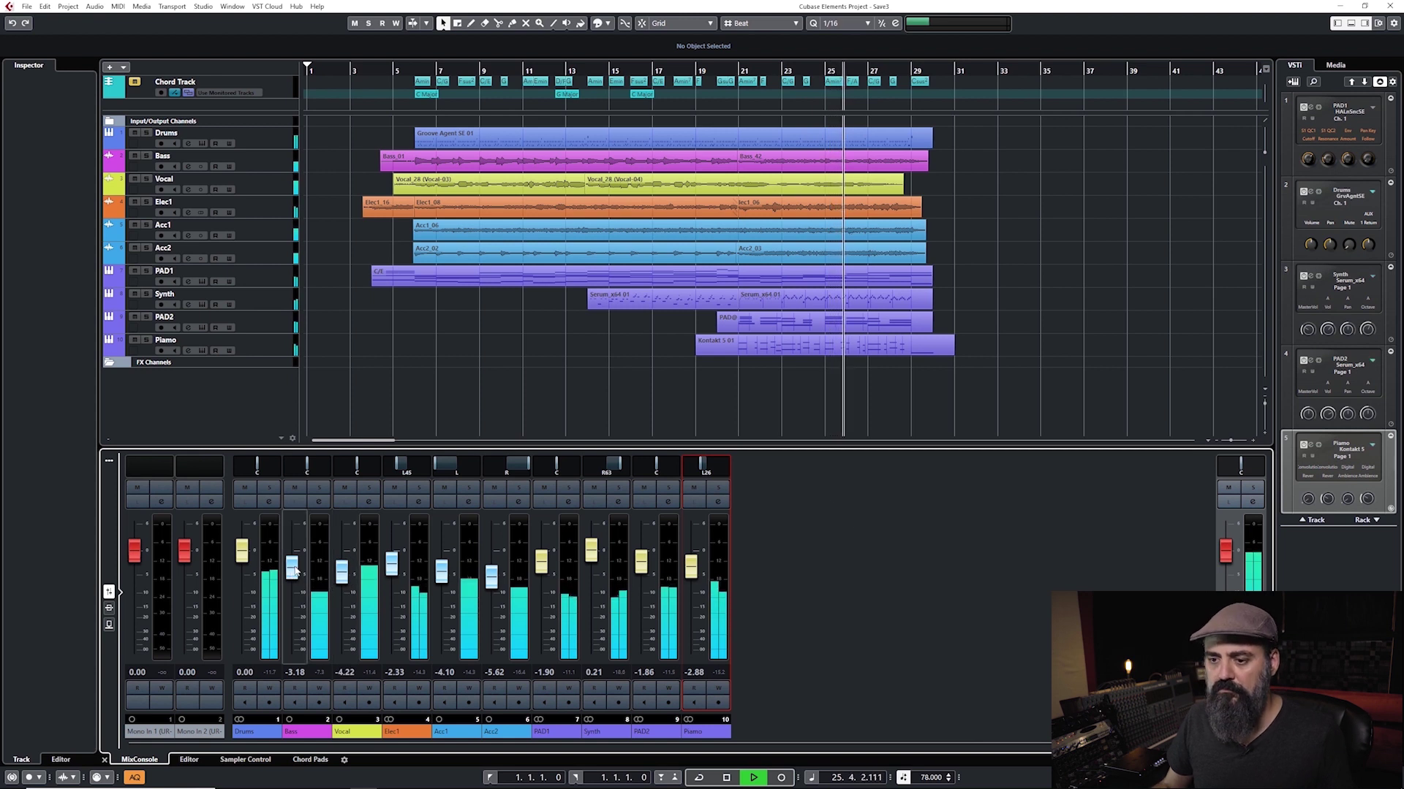
drag(299, 570, 298, 568)
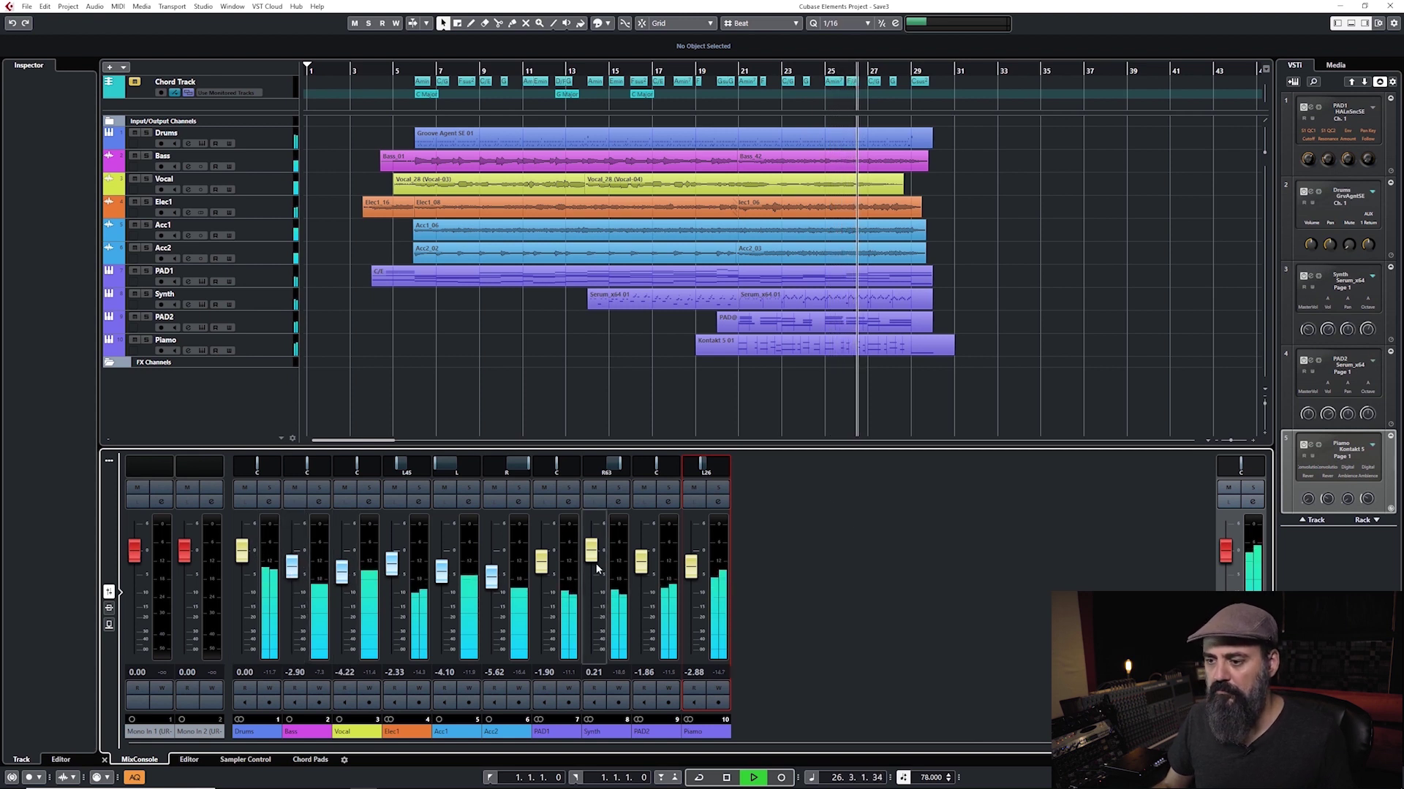
drag(491, 576, 441, 578)
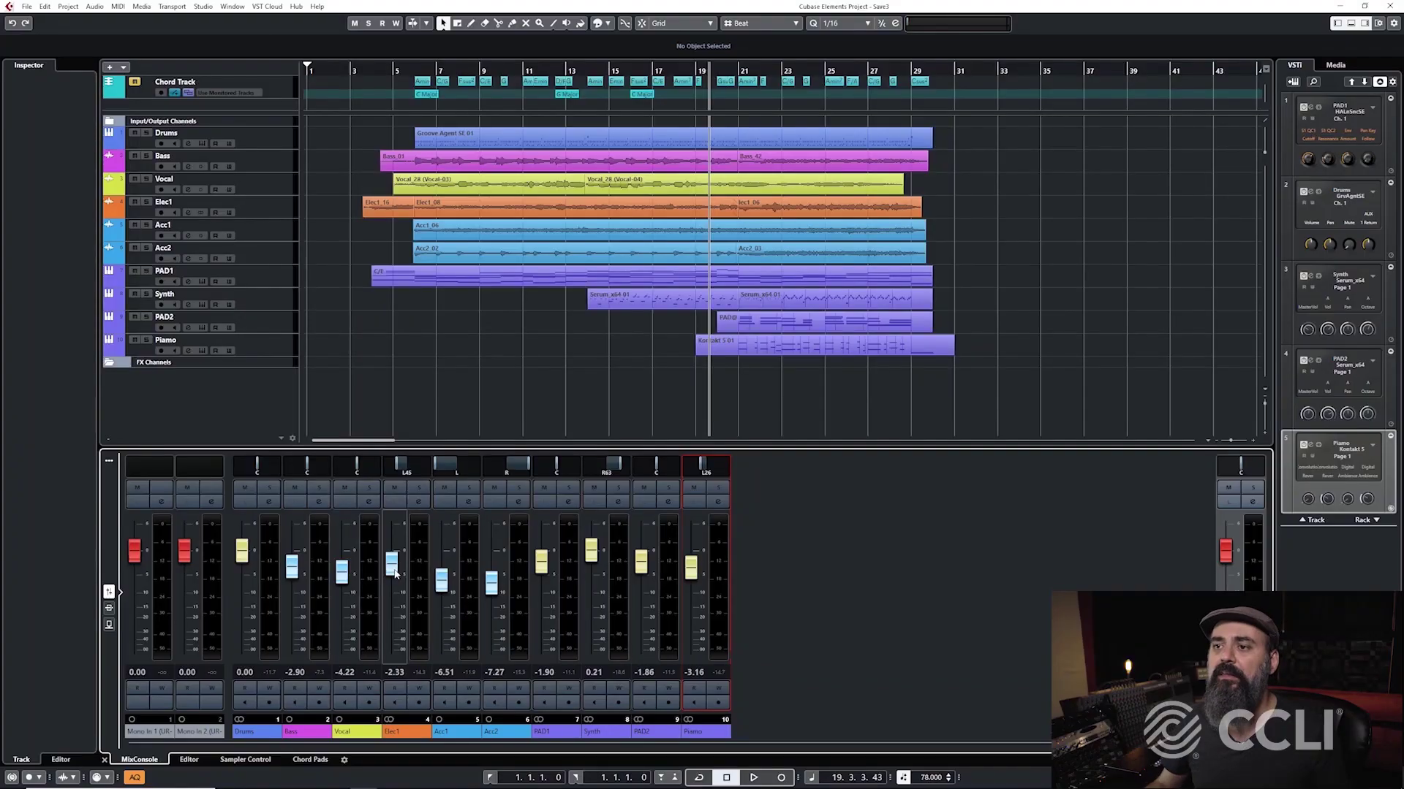
- Examine the join between the two Vocal events just before bar 14
scroll(522, 205, up, 5)
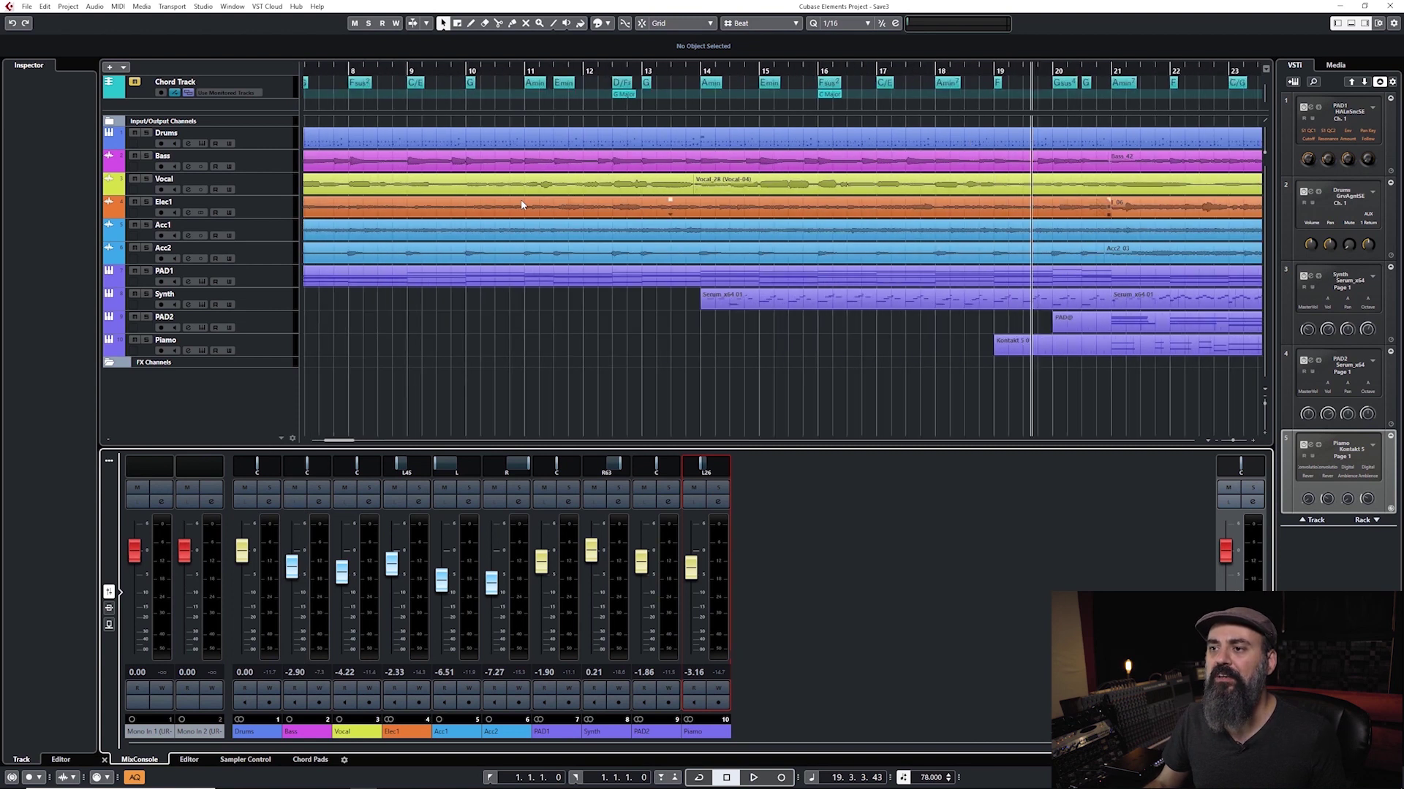
scroll(480, 182, down, 4)
click(486, 160)
click(621, 185)
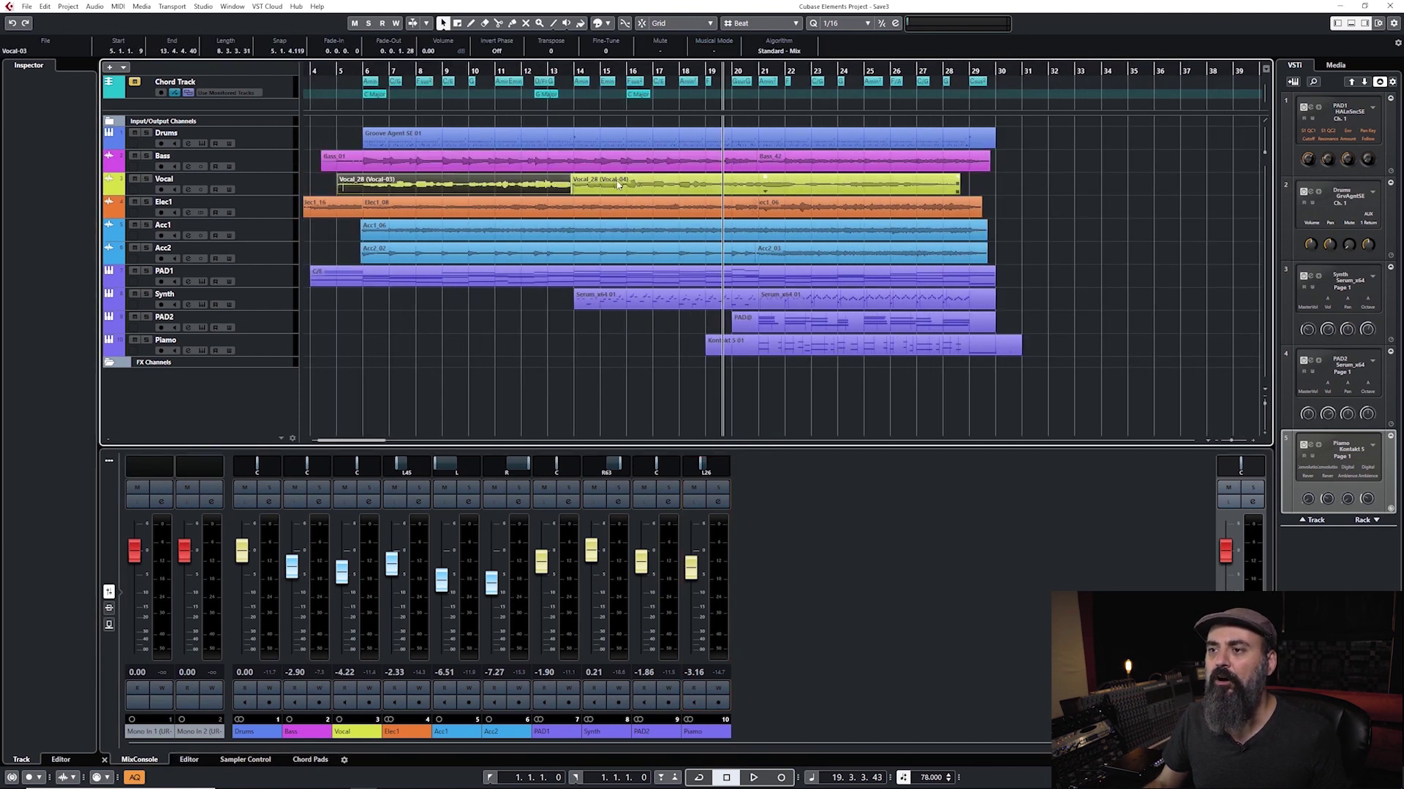
scroll(552, 192, up, 5)
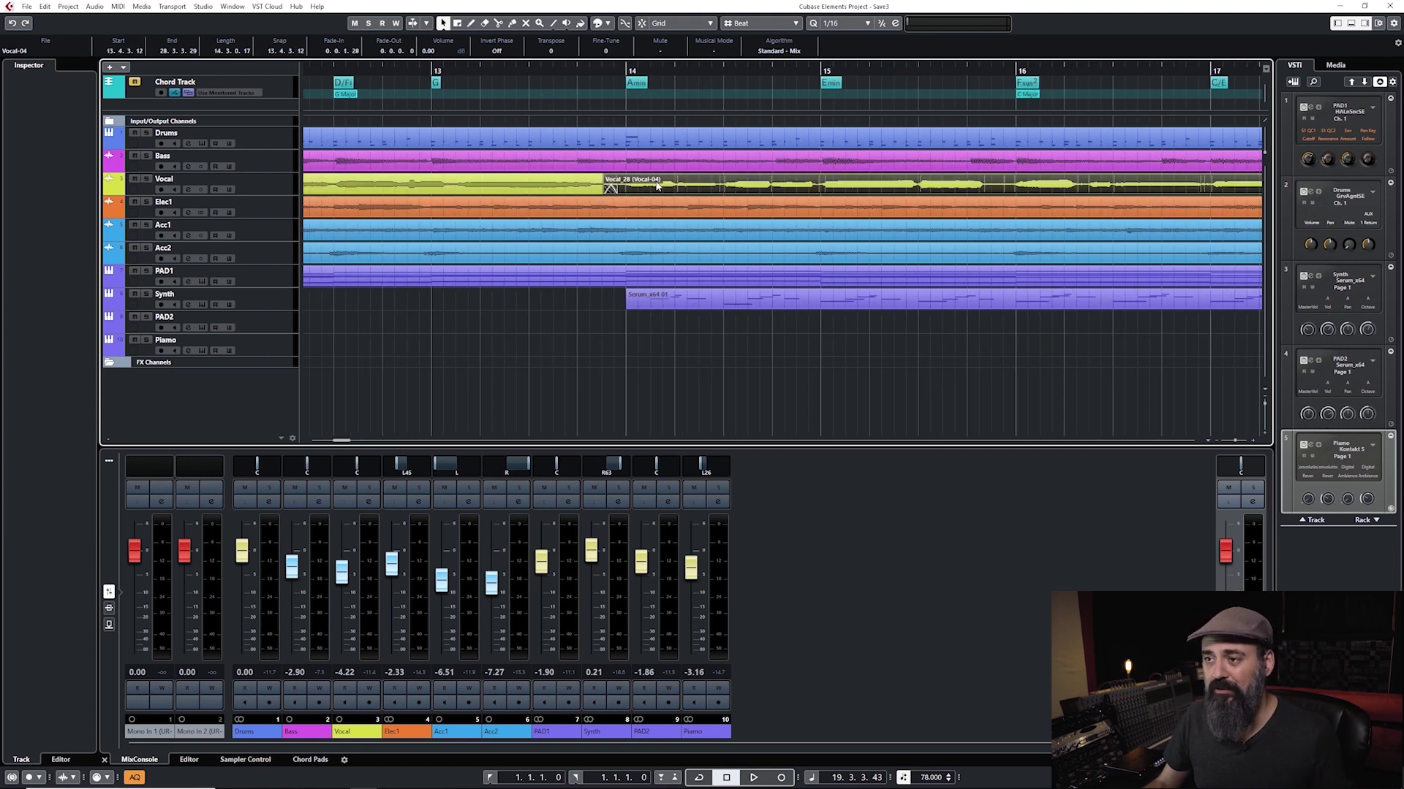
scroll(643, 187, down, 3)
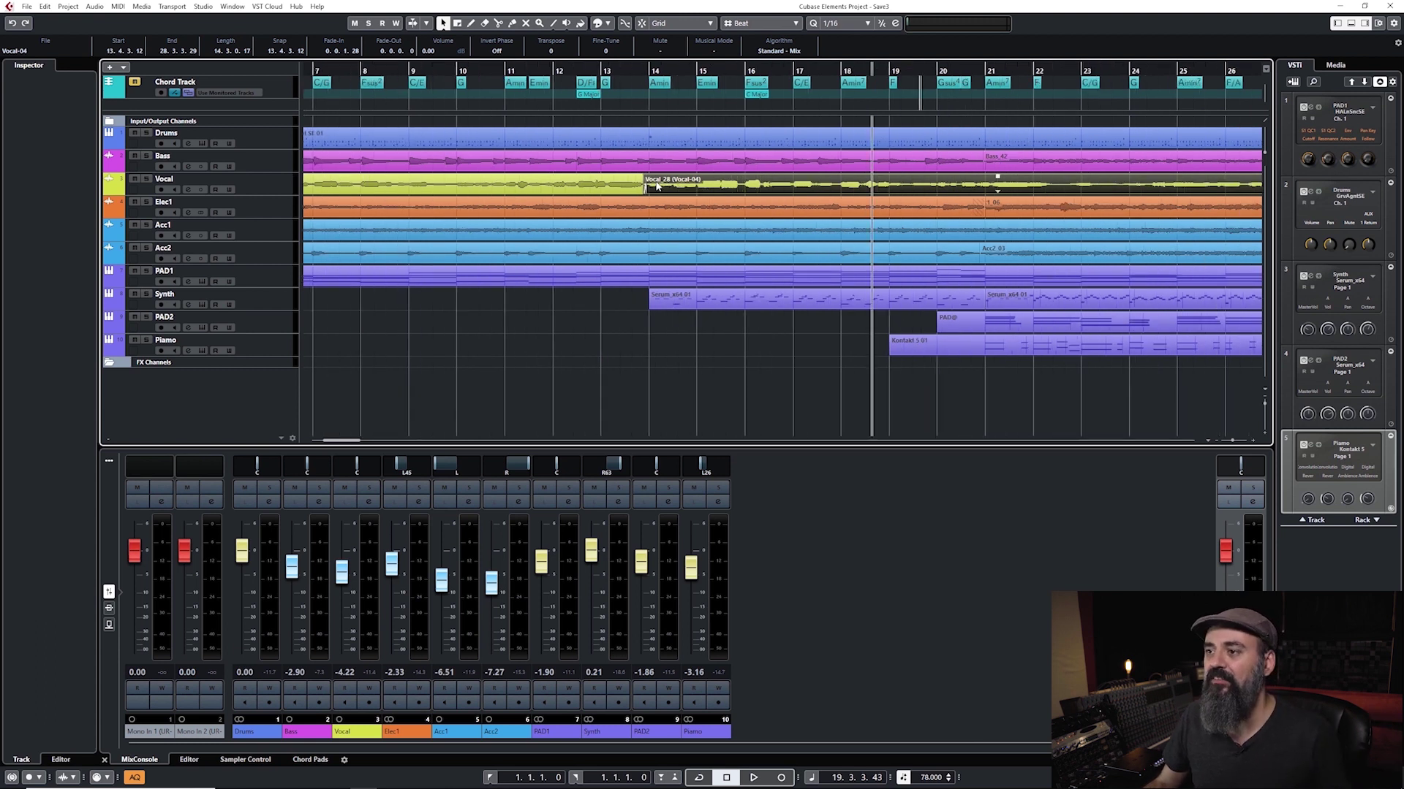
scroll(657, 186, down, 3)
click(554, 188)
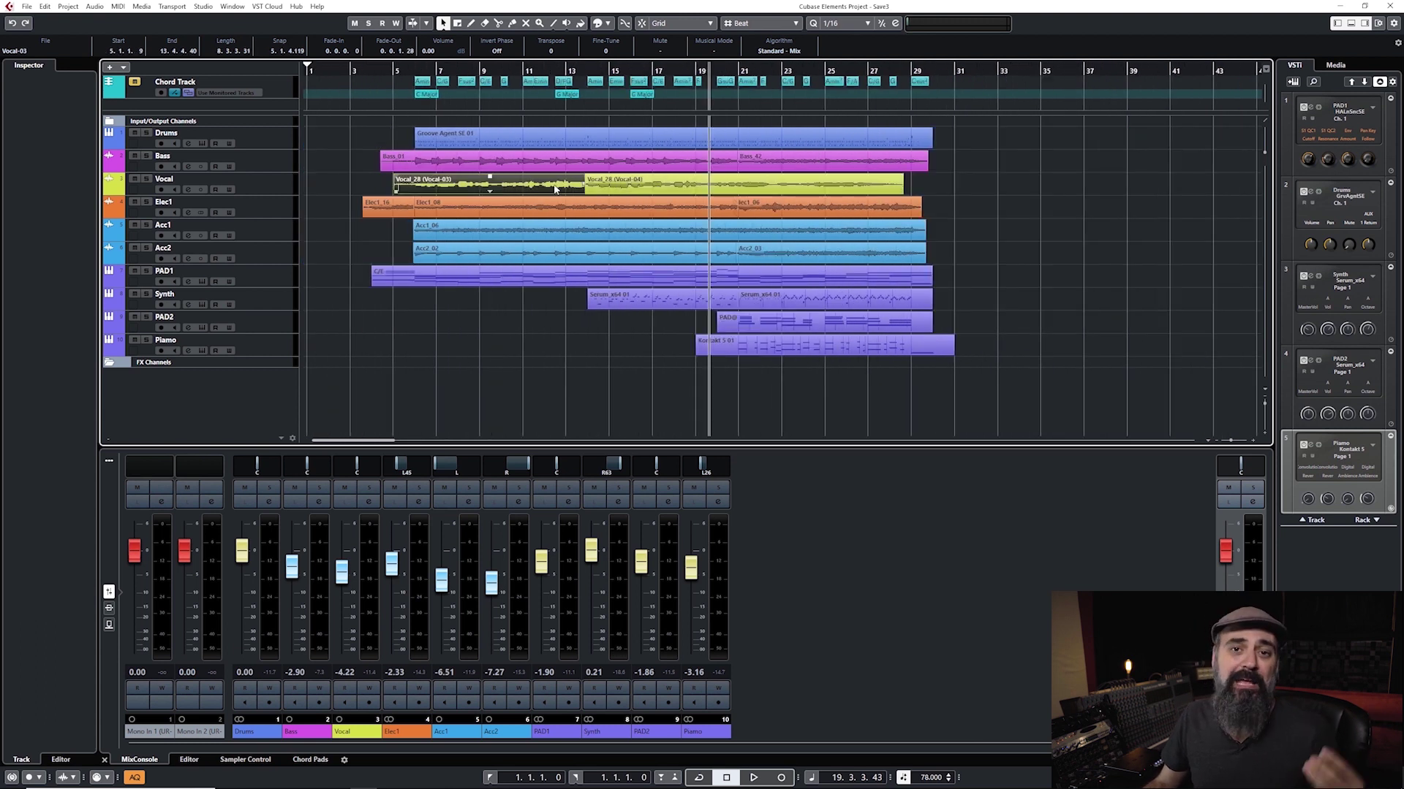
- Solo the Elec1 track and listen to the join between its two events at bar 21
scroll(775, 207, up, 4)
click(618, 214)
key(Right)
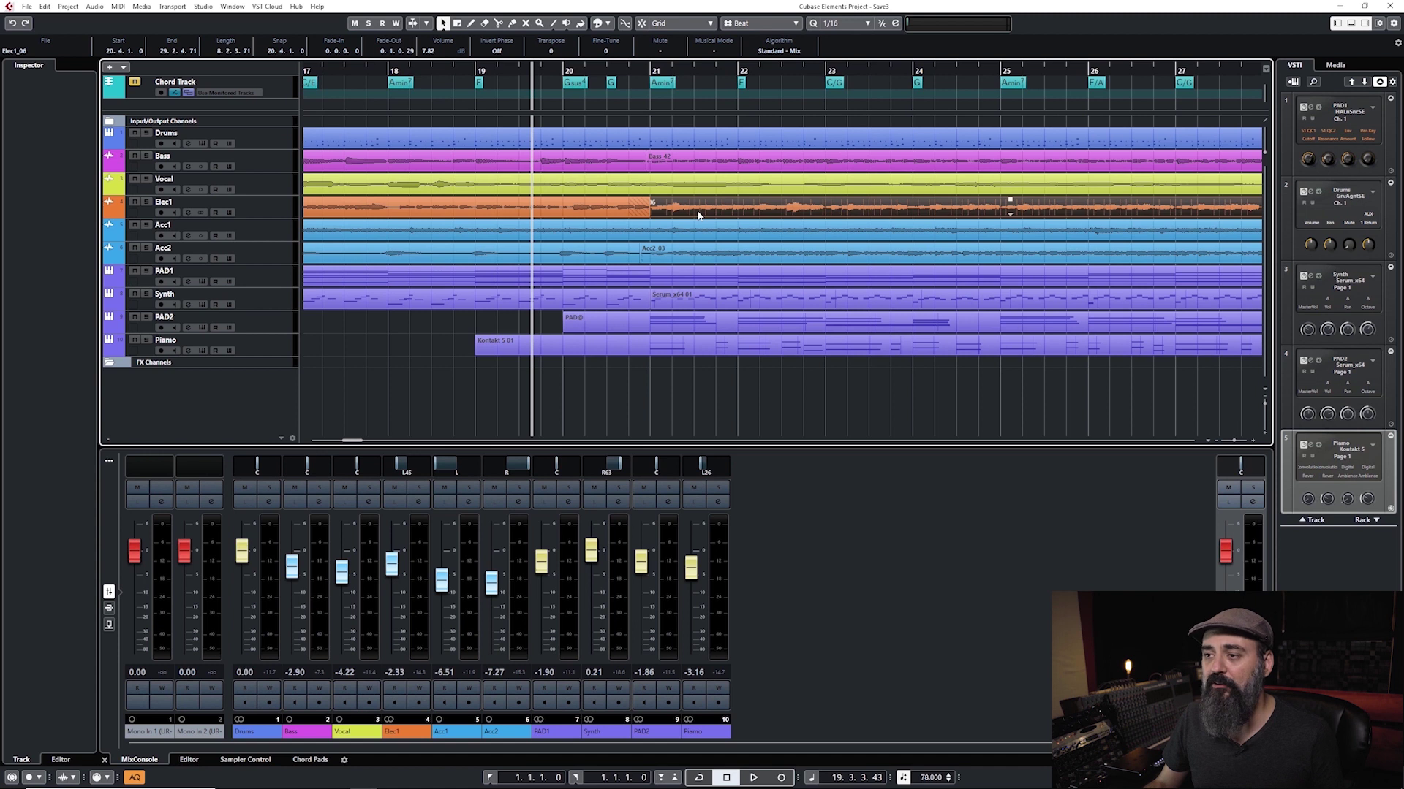
scroll(699, 215, up, 3)
click(146, 202)
key(space)
key(space)
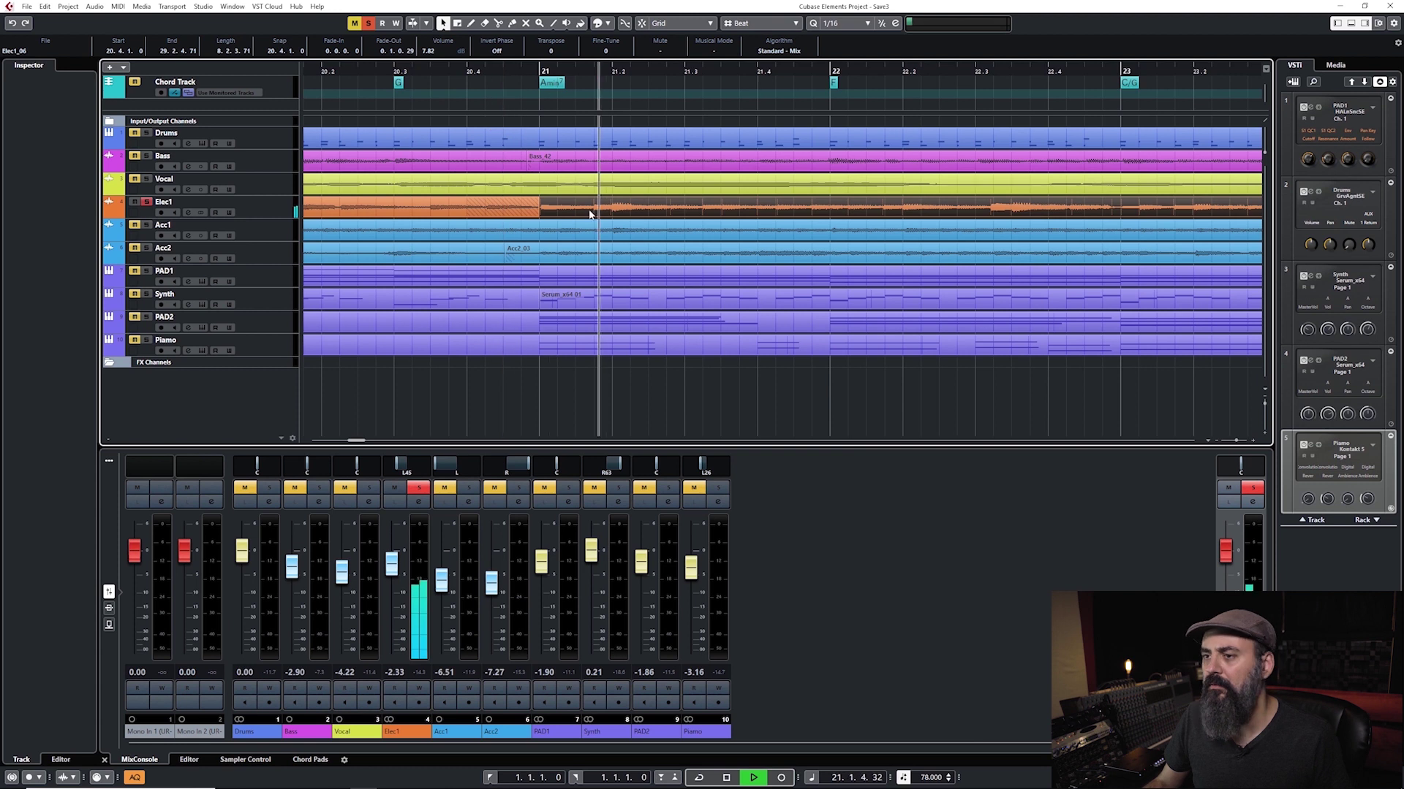
- Trim the overlap of the two Elec1 events to just before bar 21 and add a short crossfade there
click(507, 204)
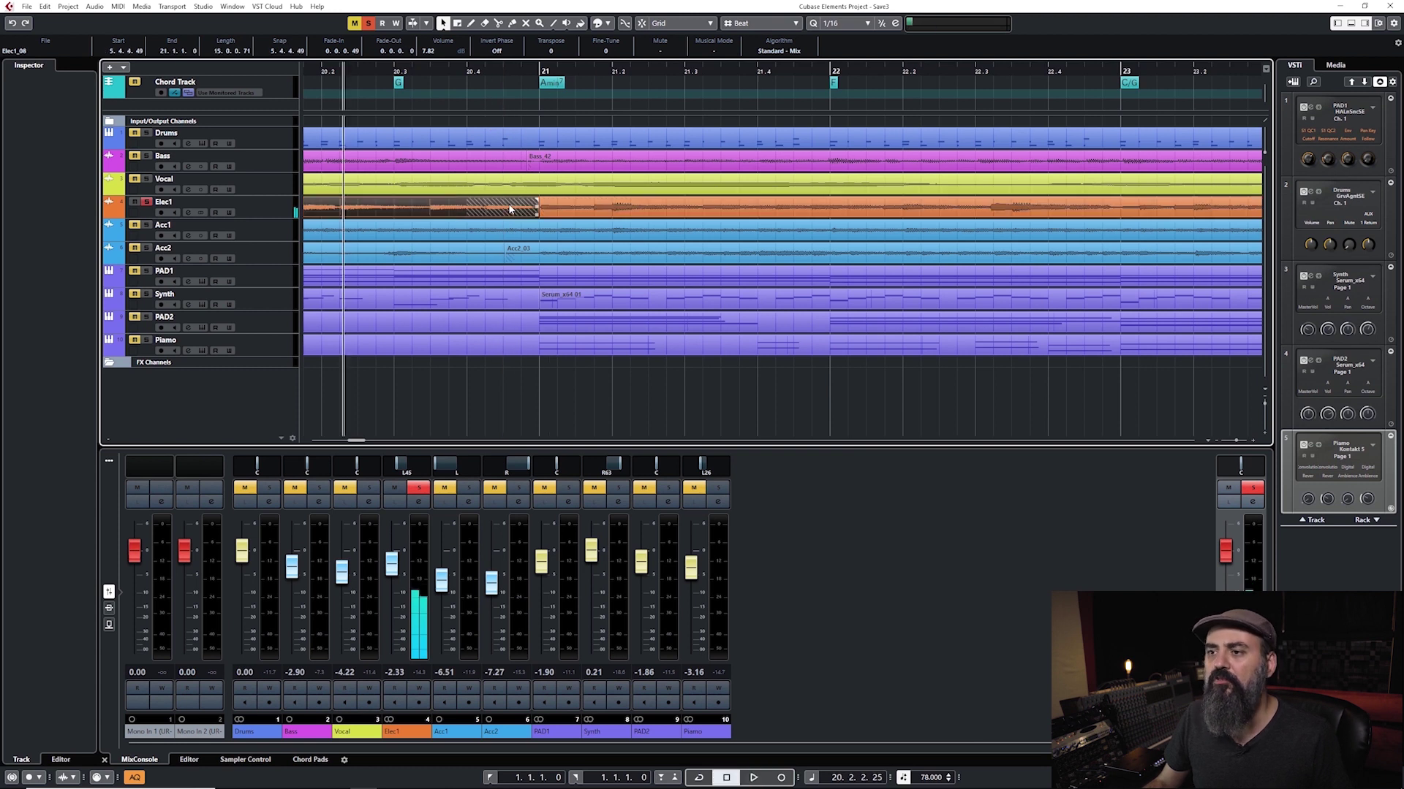
shift+click(558, 208)
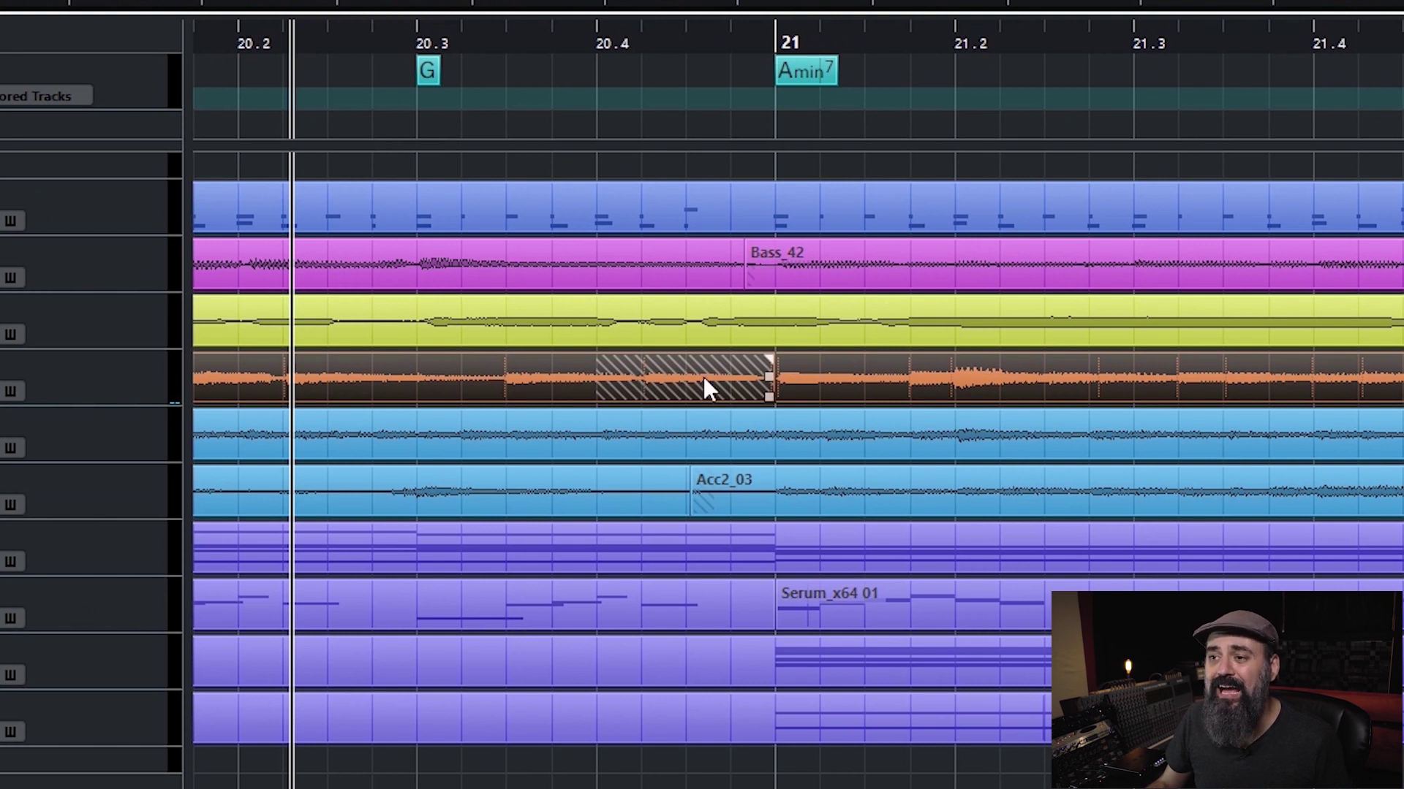
mouse_move(769, 398)
mouse_down()
mouse_move(570, 397)
mouse_move(727, 391)
mouse_move(814, 367)
mouse_move(513, 392)
mouse_move(772, 392)
mouse_move(757, 392)
mouse_up()
click(704, 399)
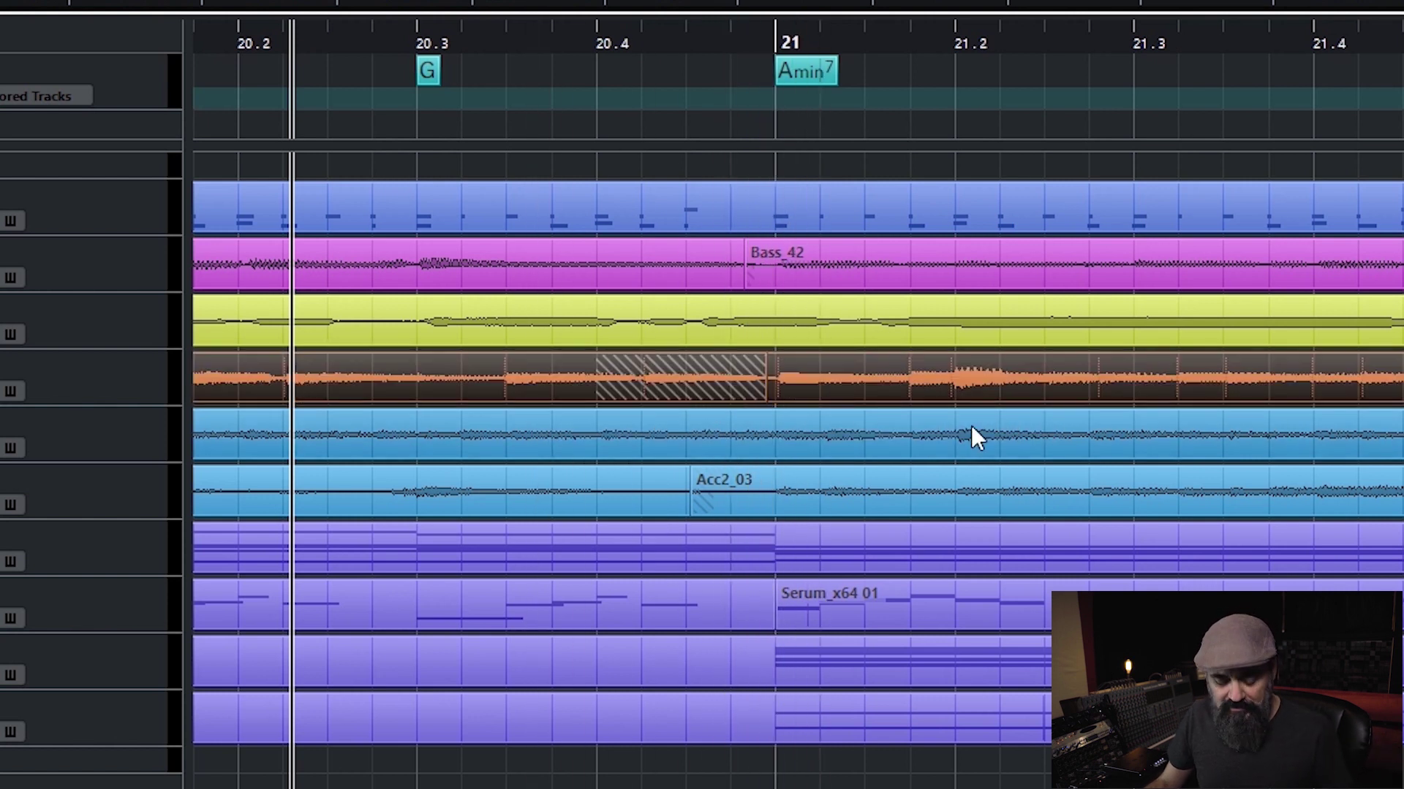
key(x)
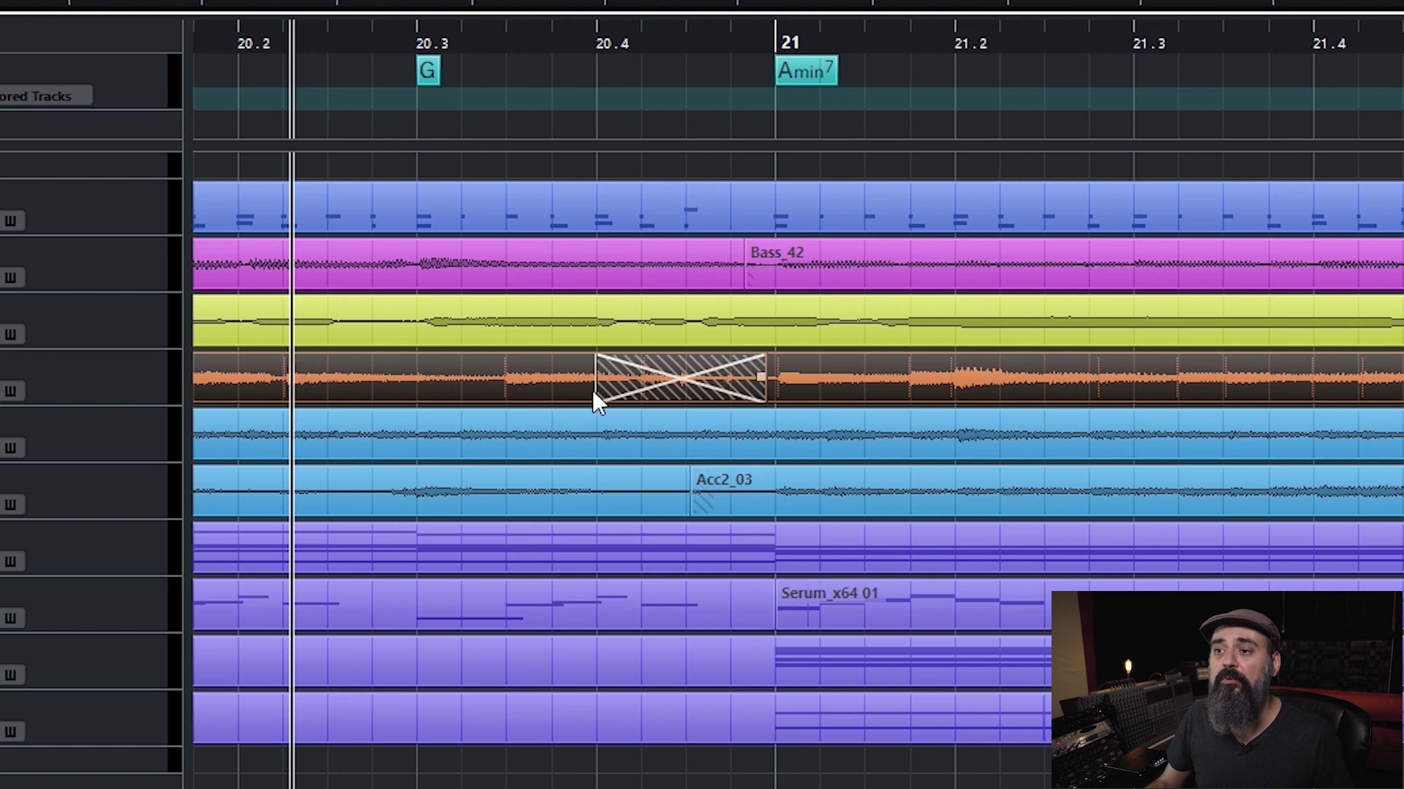
drag(599, 386, 734, 386)
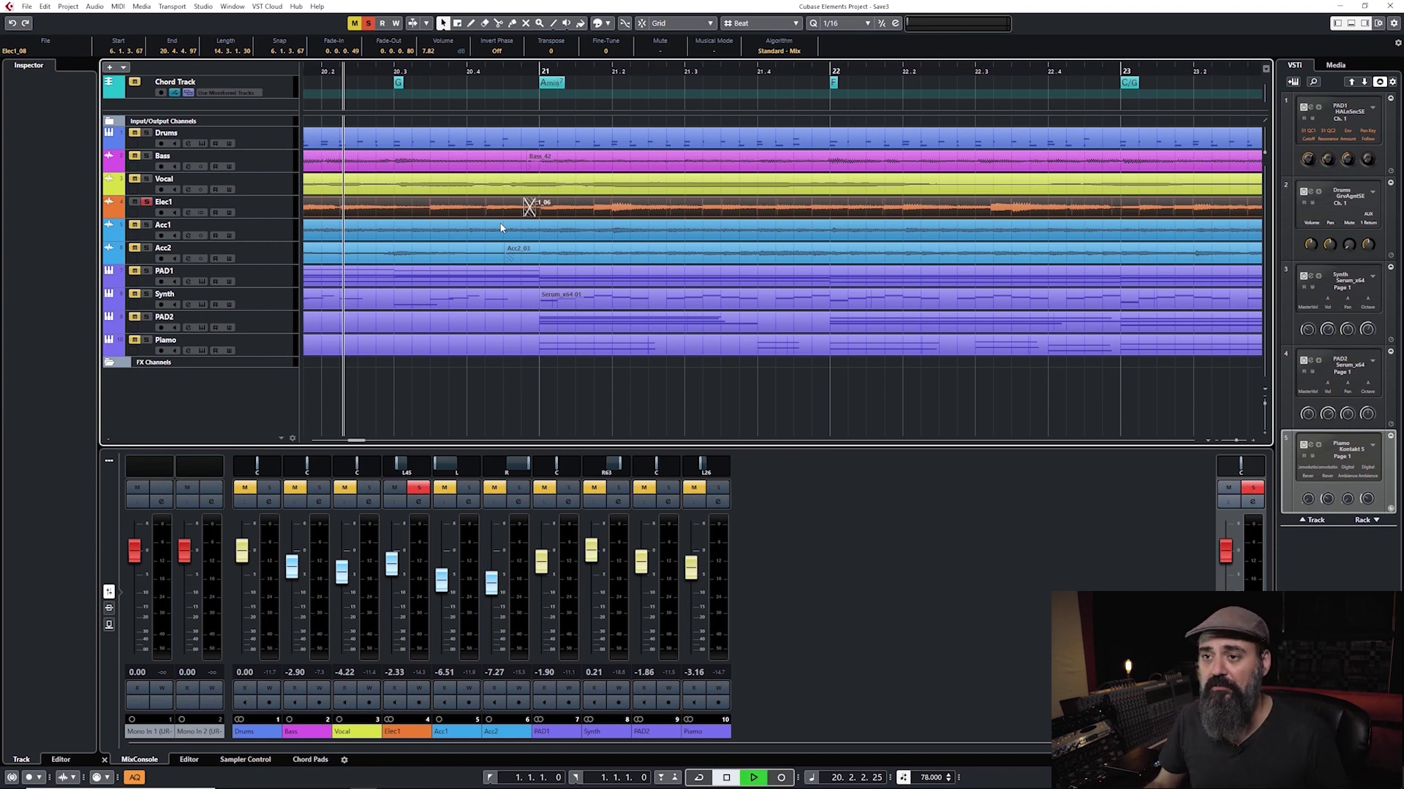
- Listen to the crossfaded Elec1 join near bar 21 and turn off the track's solo
key(g)
key(space)
key(g)
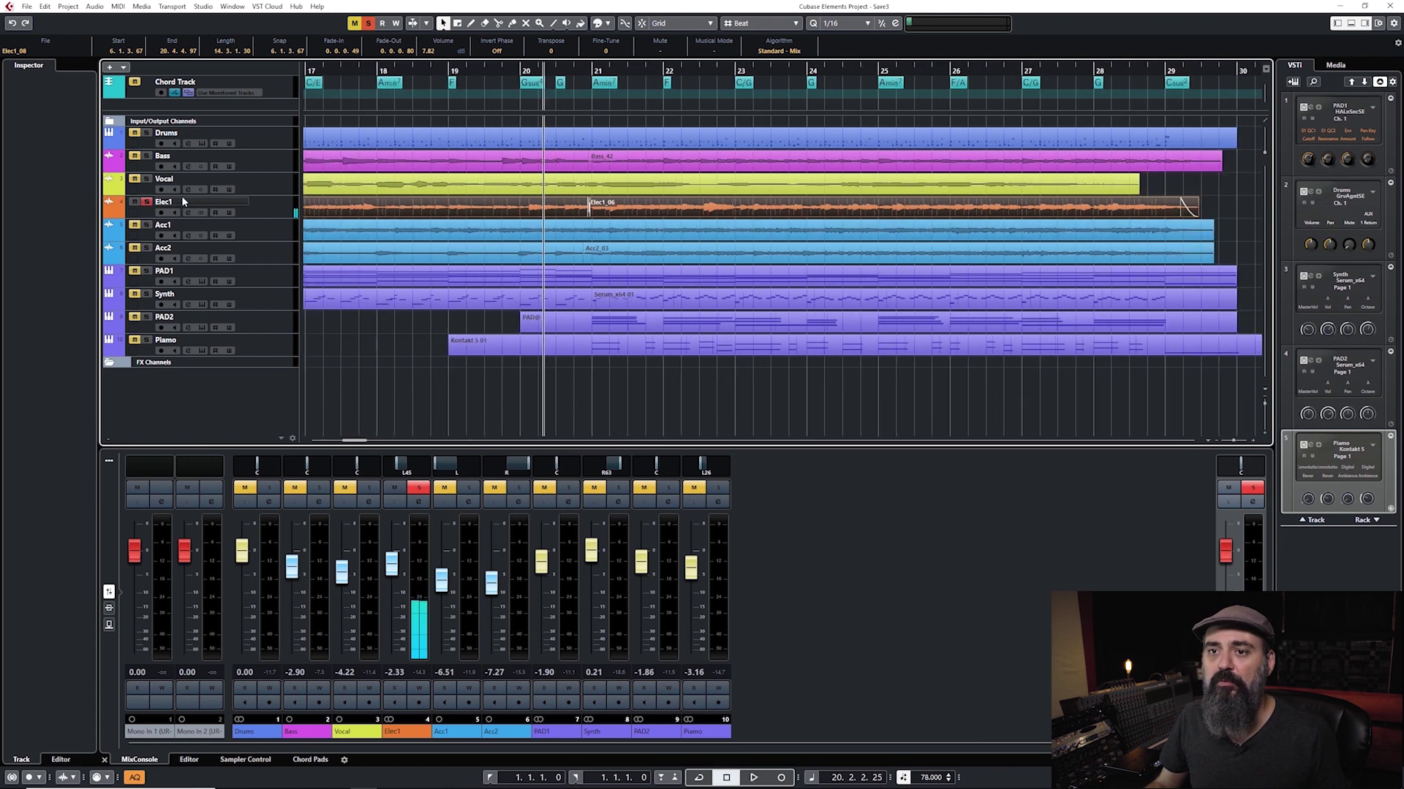
click(147, 203)
key(g)
key(g)
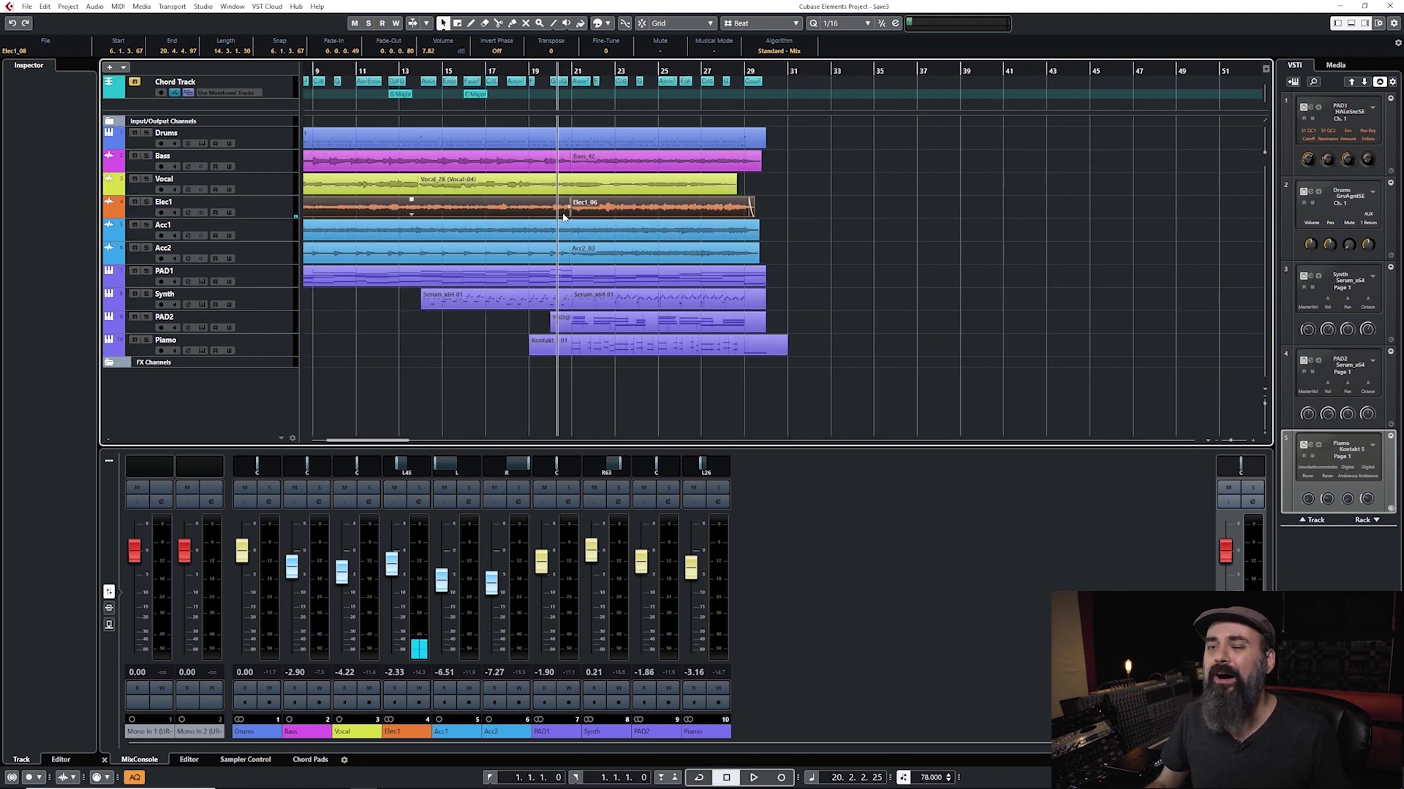
- Examine the join between the two Acc2 events just before bar 21
scroll(564, 217, left, 3)
click(545, 254)
key(h)
key(h)
key(h)
key(h)
key(h)
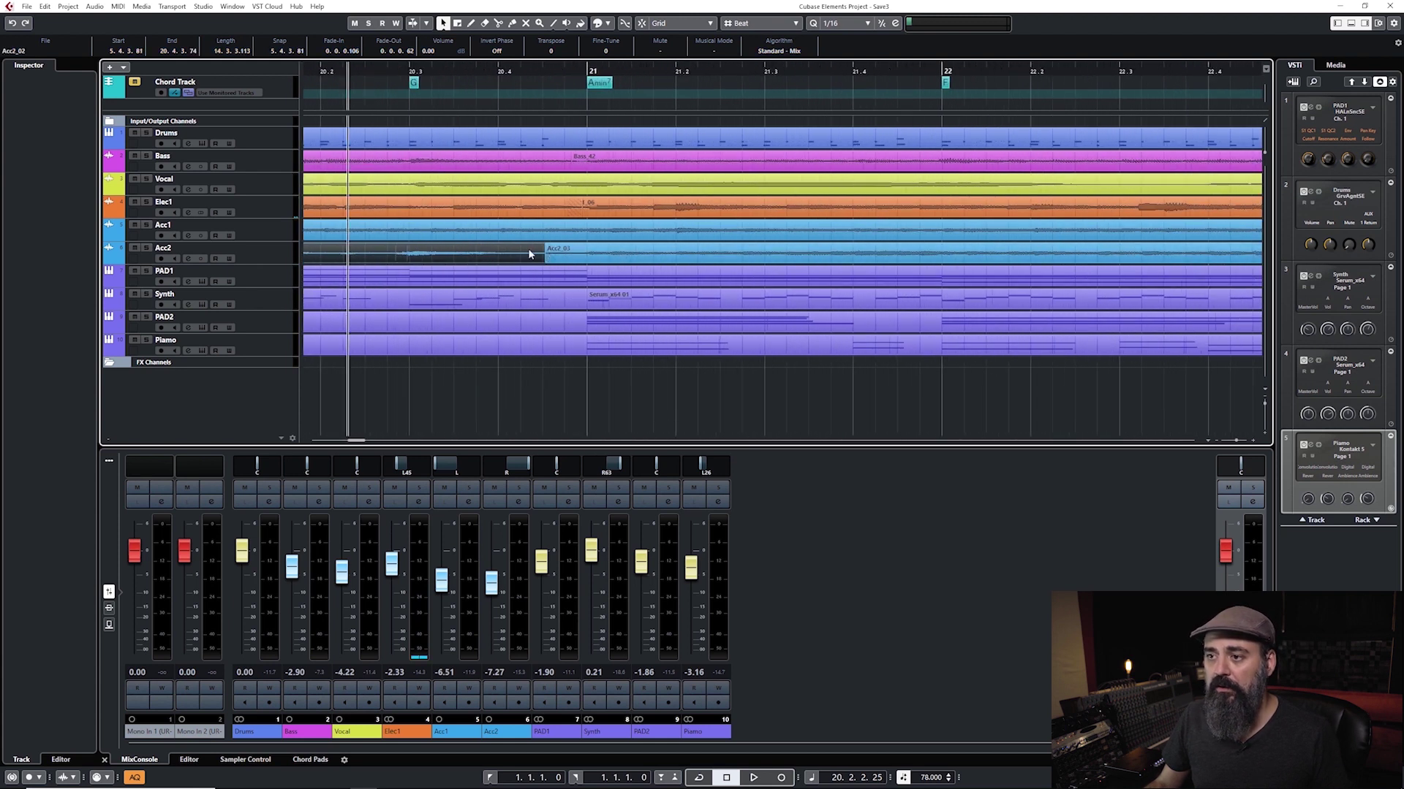
key(g)
key(g)
key(g)
key(g)
key(g)
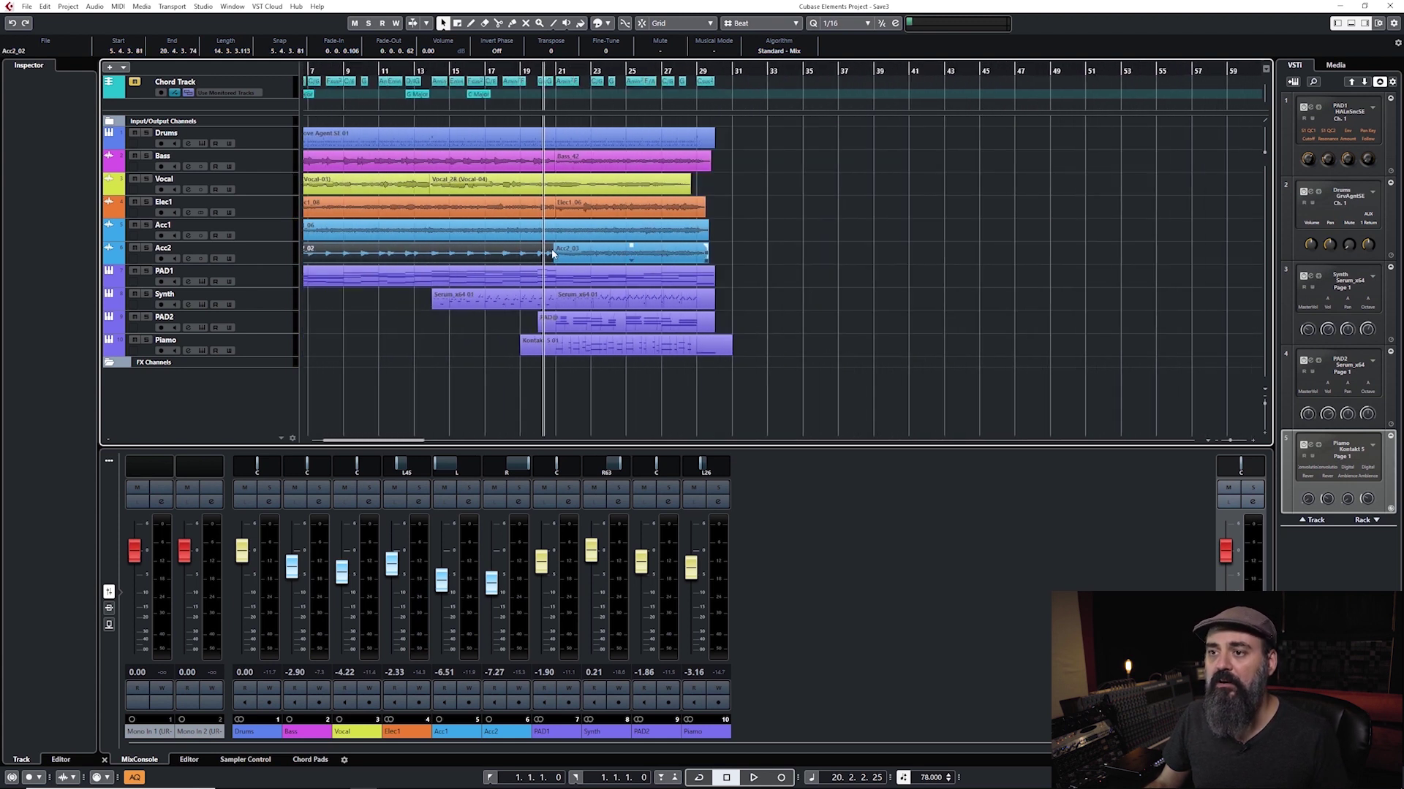
- Select the silent opening of the first Elec1 event up to just before bar 4 with the Range Selection tool and delete it
key(h)
key(h)
key(h)
key(h)
key(h)
key(h)
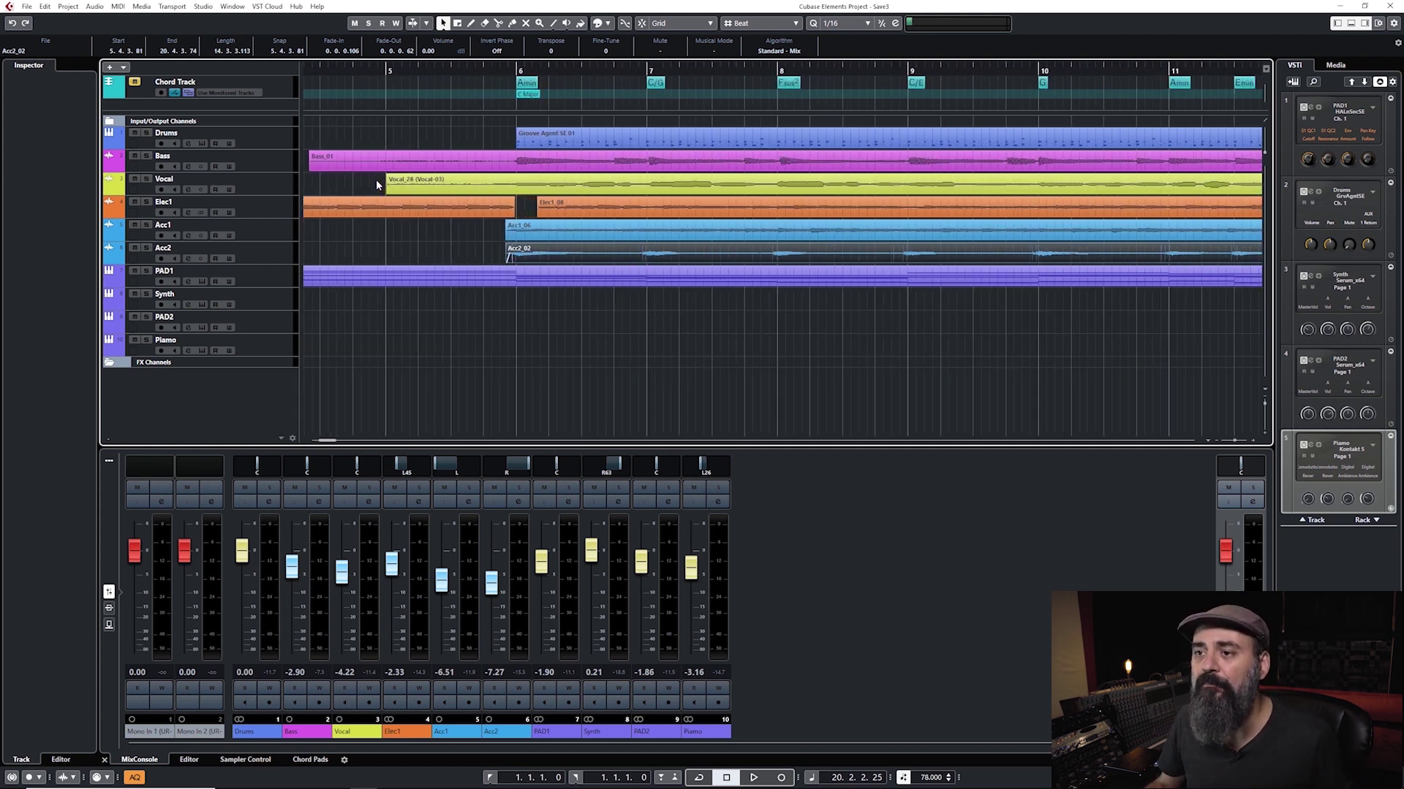
key(h)
key(h)
key(h)
click(431, 209)
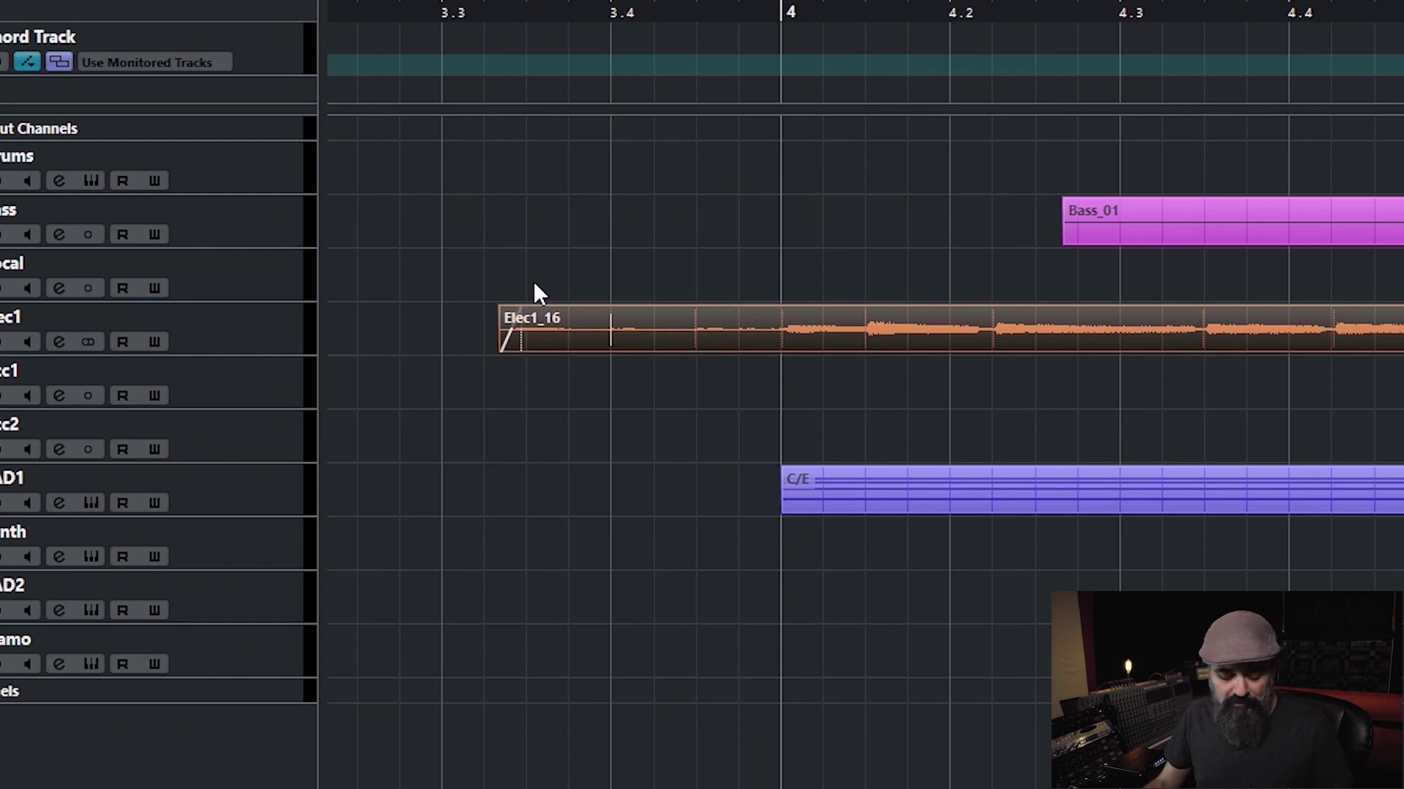
click(534, 285)
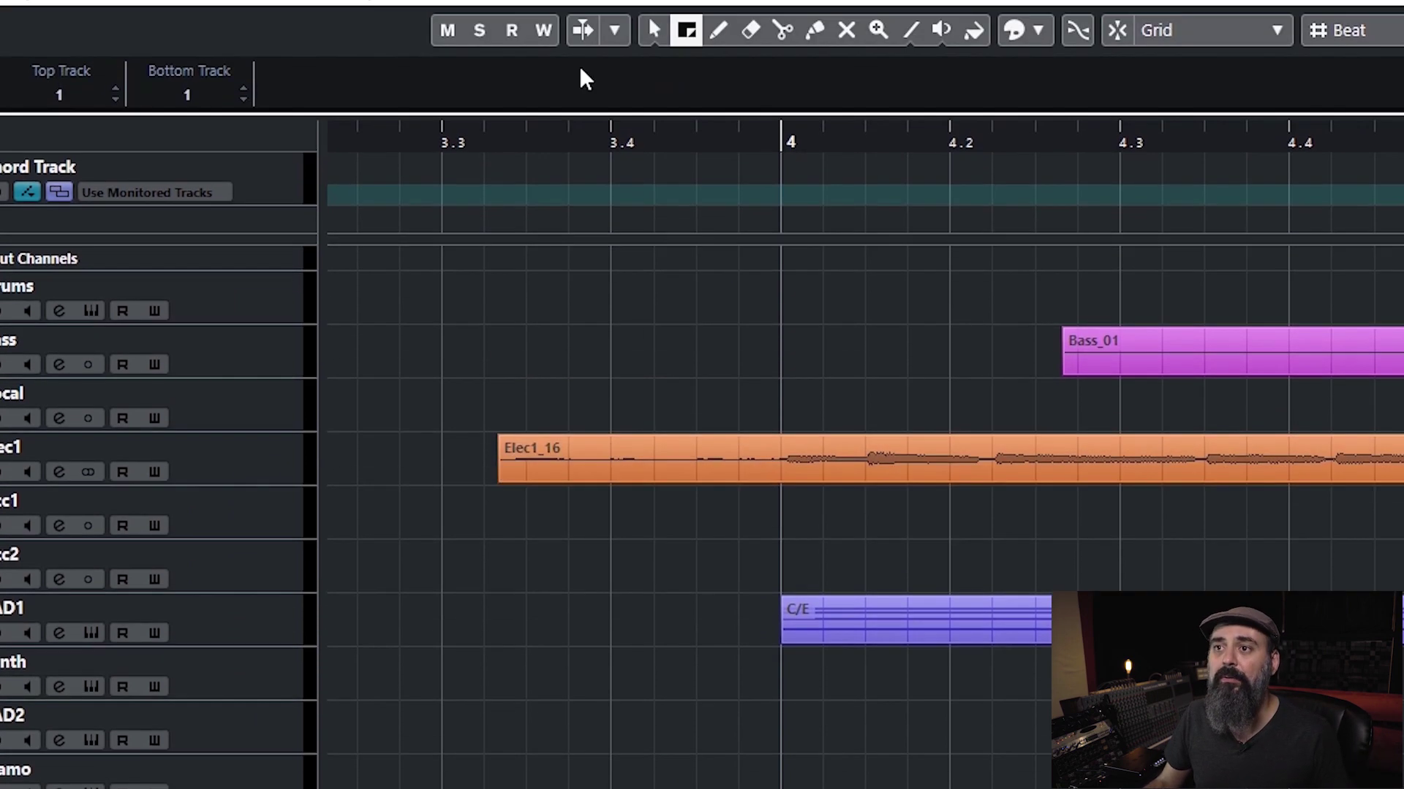
click(688, 35)
scroll(625, 431, left, 1)
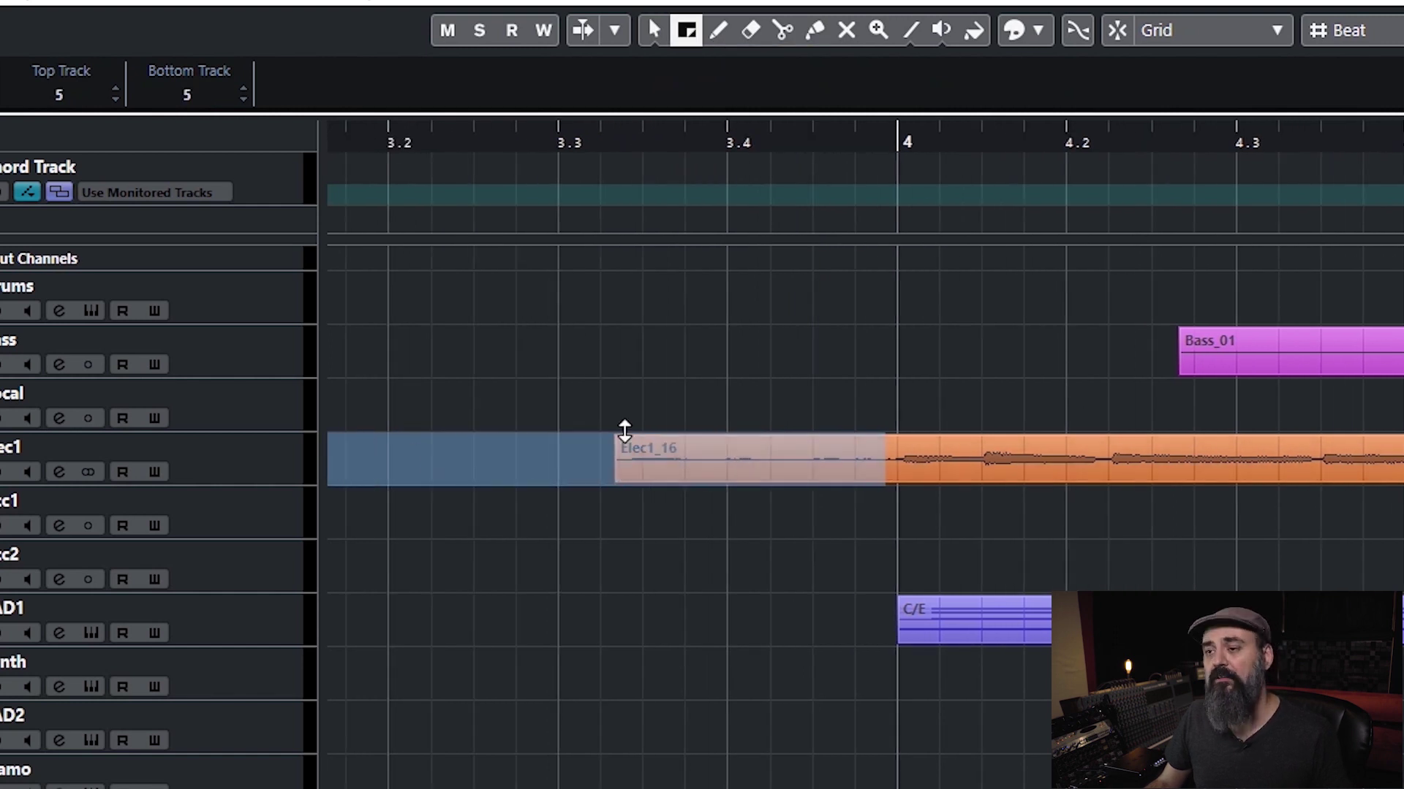
key(Delete)
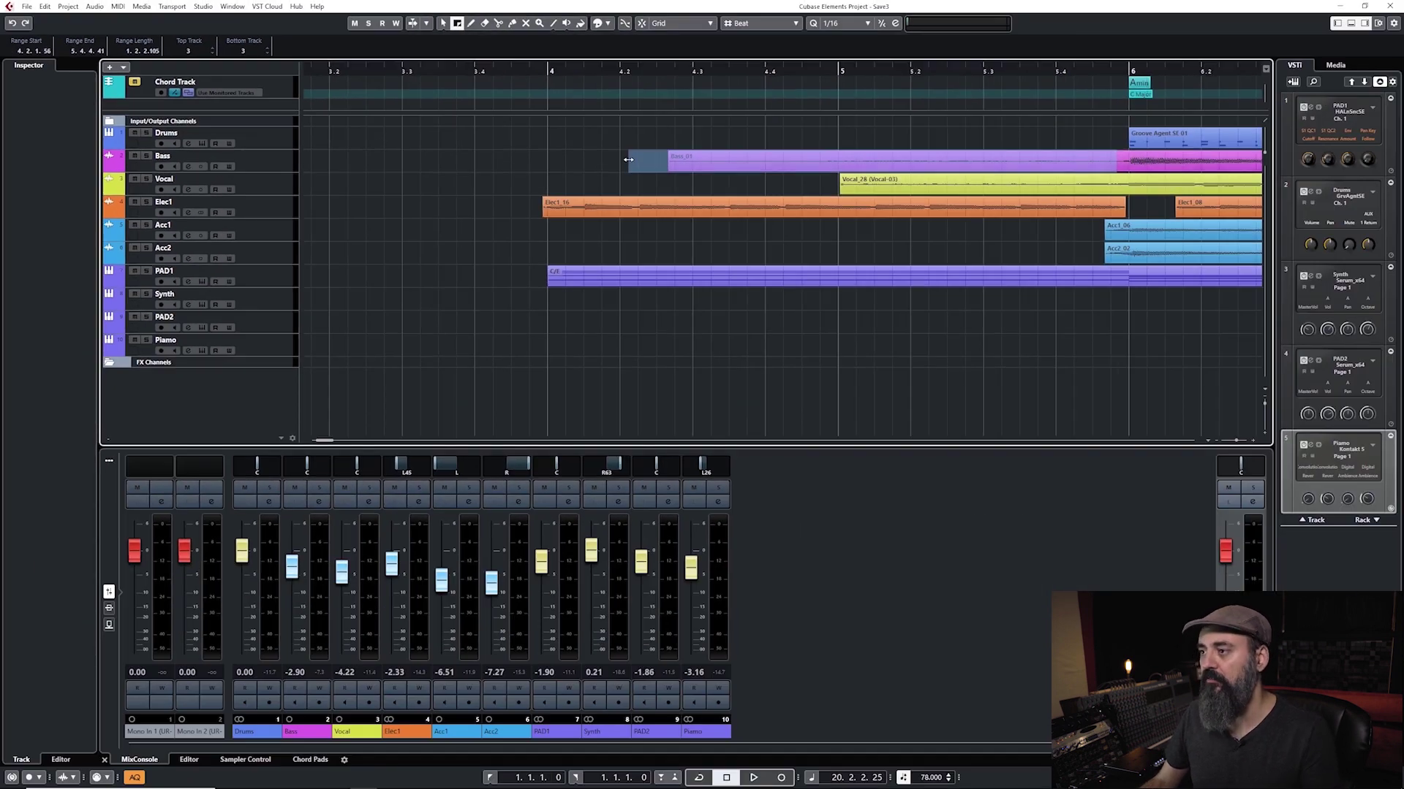
- Delete the silent openings of the first Bass and Vocal events up to just before bar 6
key(Delete)
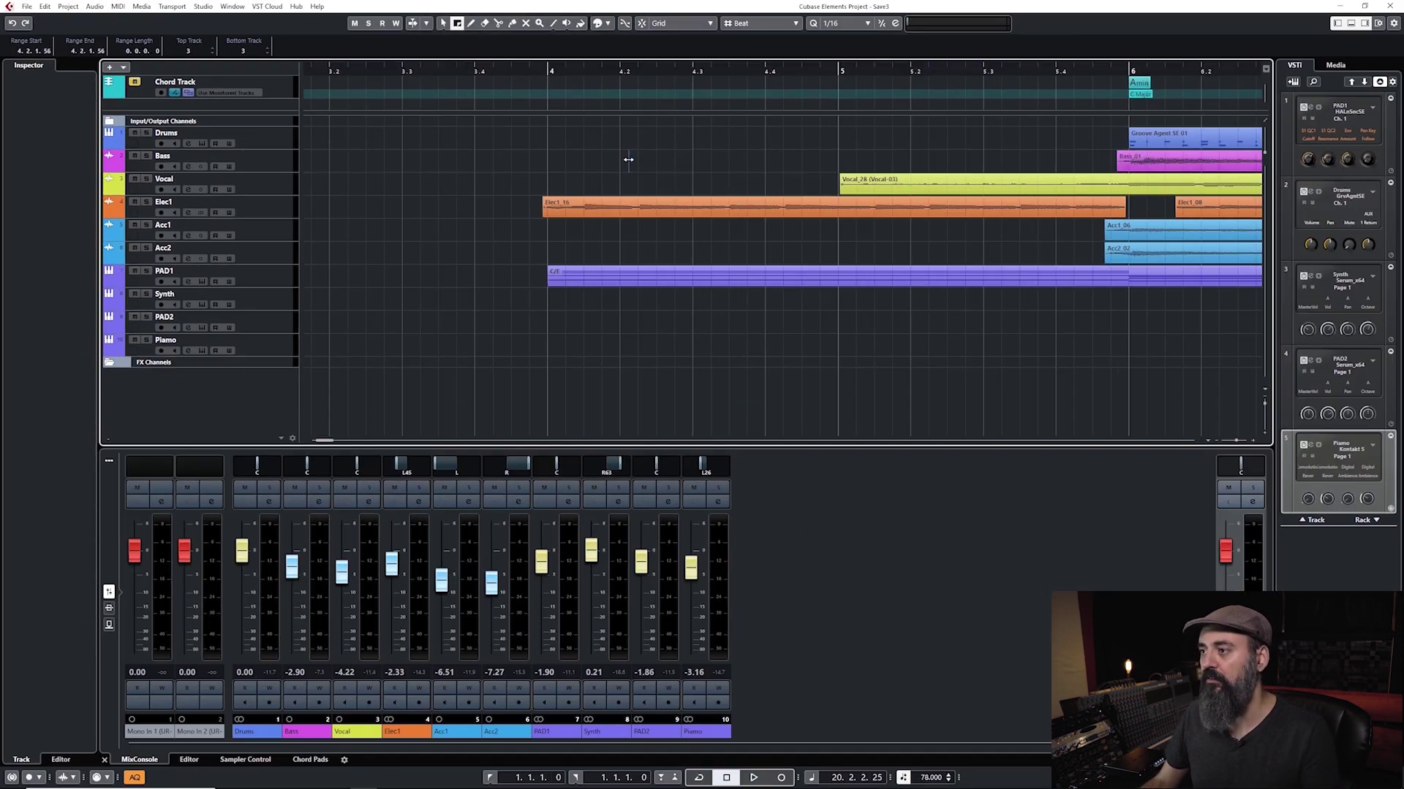
drag(986, 179, 799, 179)
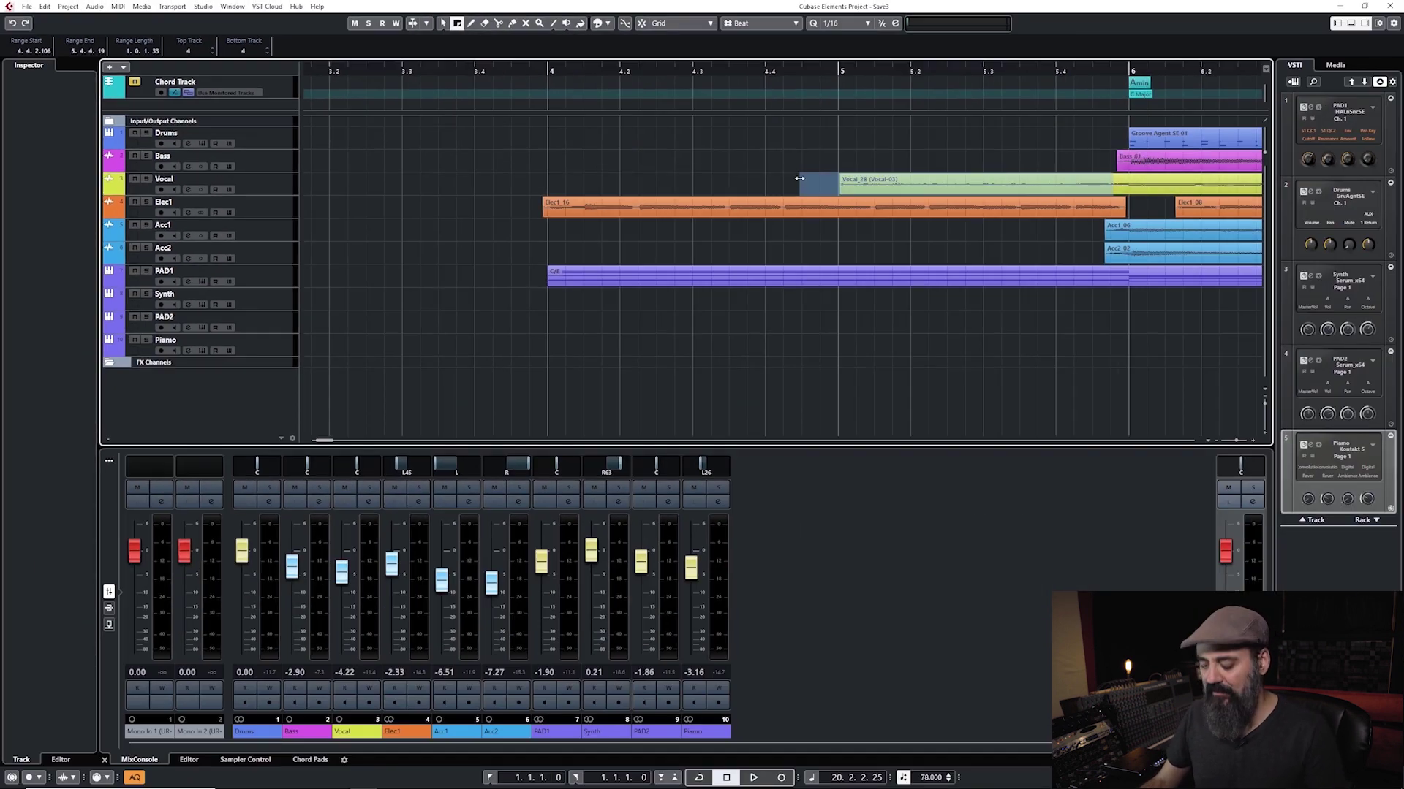
key(Delete)
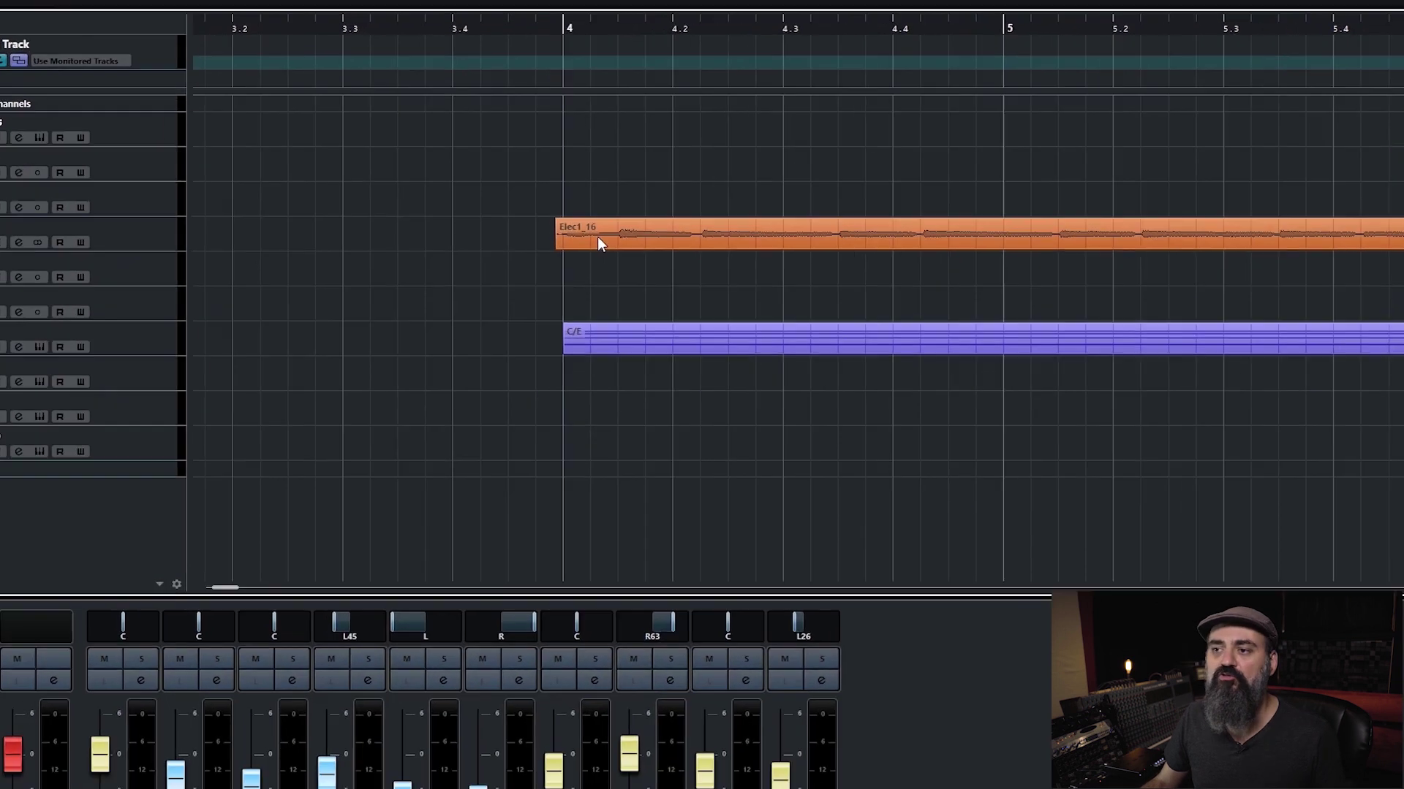
- Add a short fade-in at the start of the first Elec1 event, just before bar 4
click(576, 211)
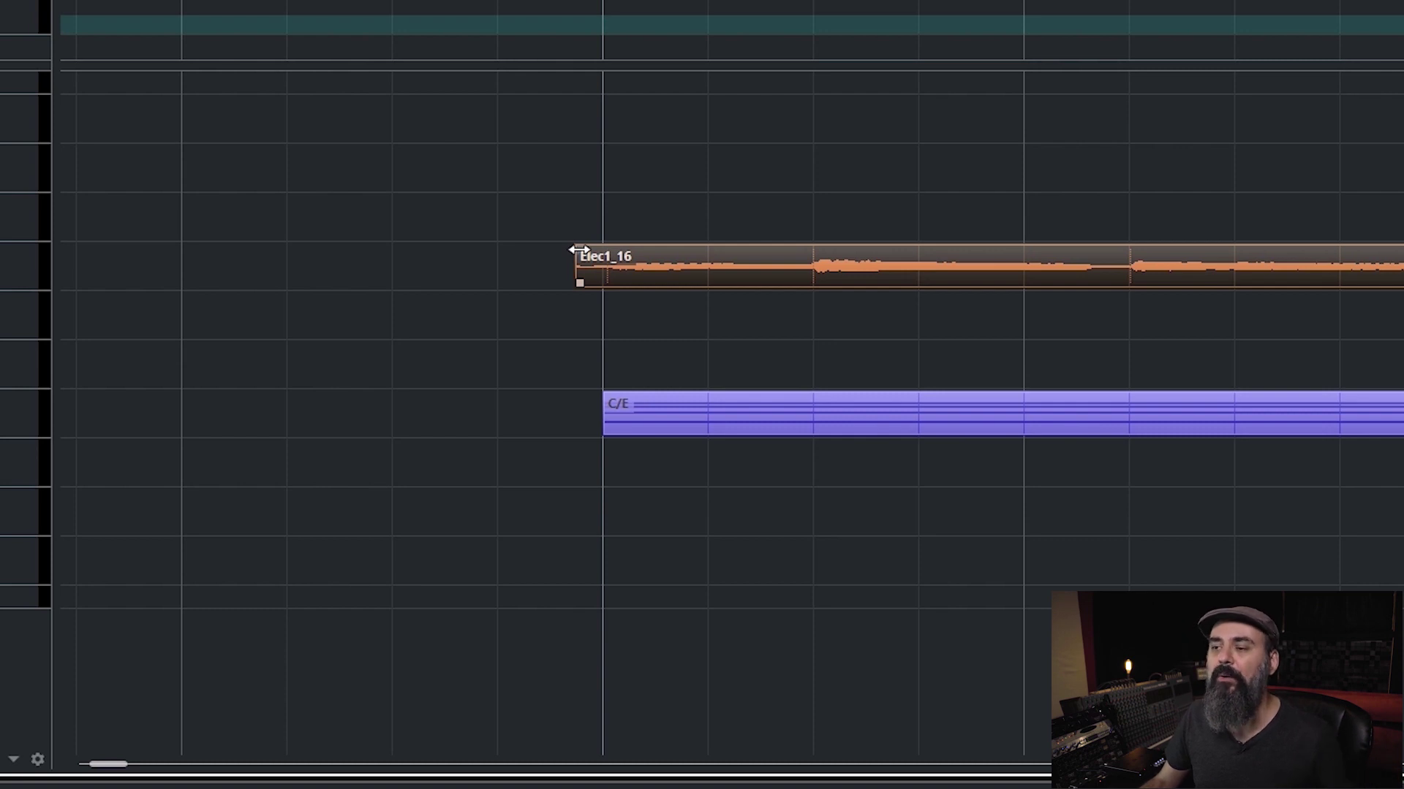
drag(578, 250, 597, 250)
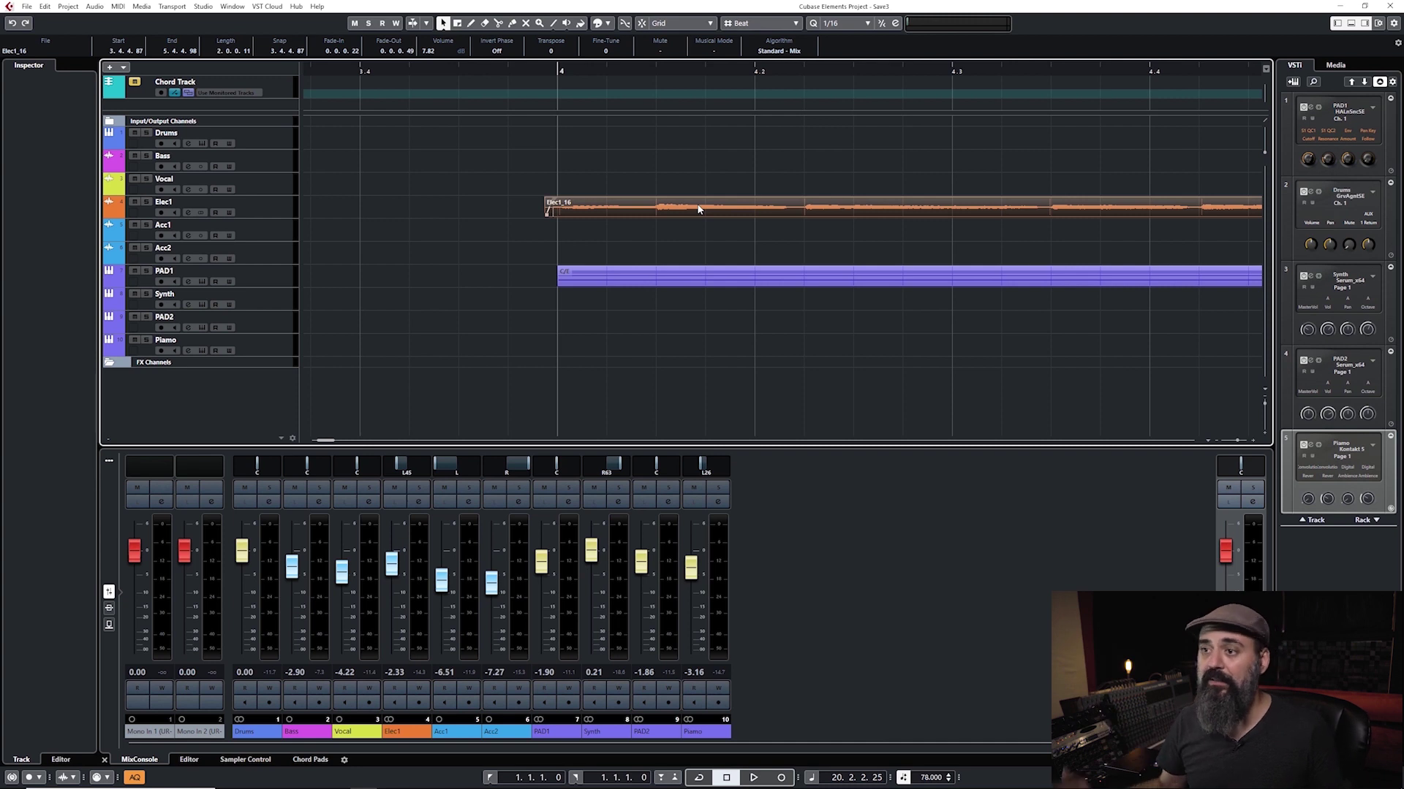
scroll(698, 210, down, 1)
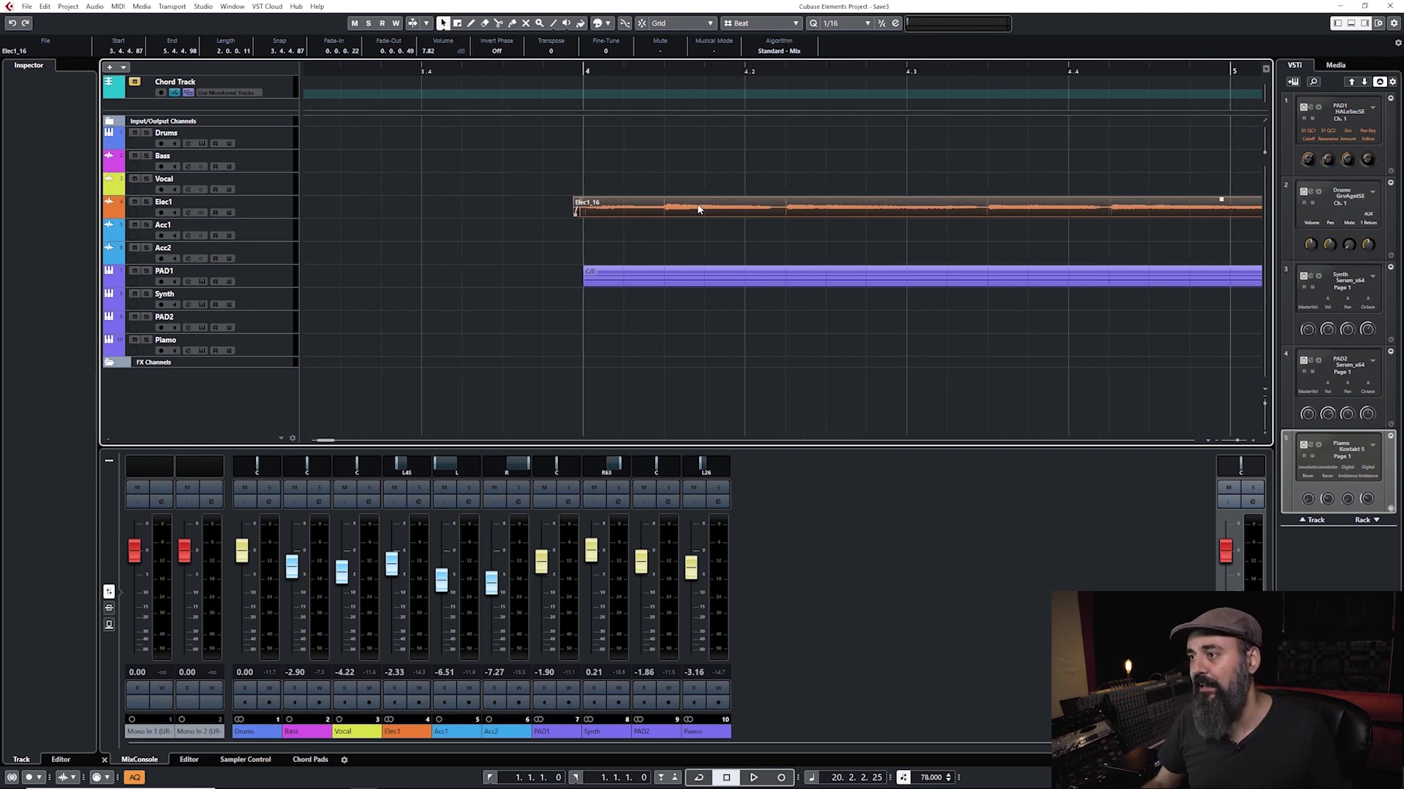
scroll(696, 203, down, 3)
scroll(786, 225, down, 1)
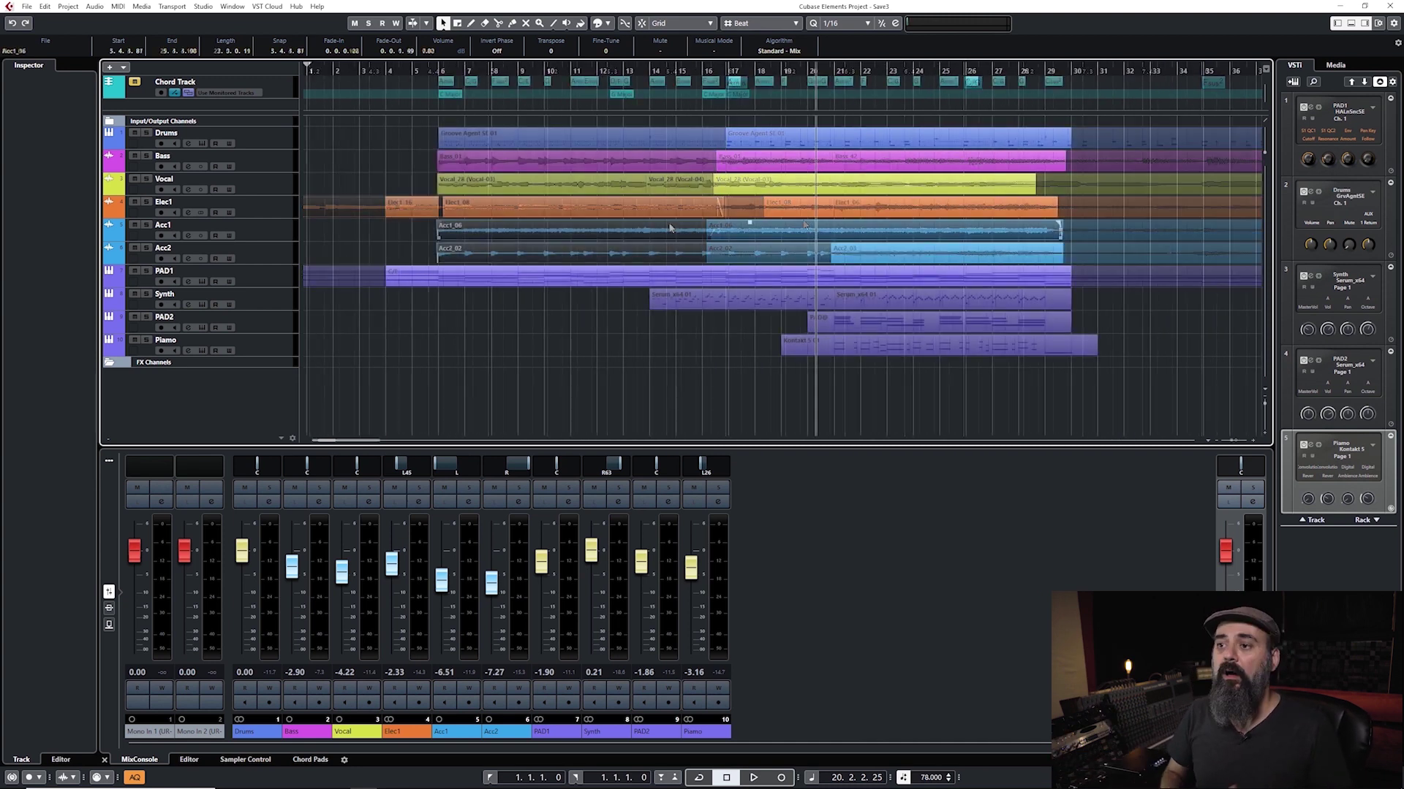
click(375, 168)
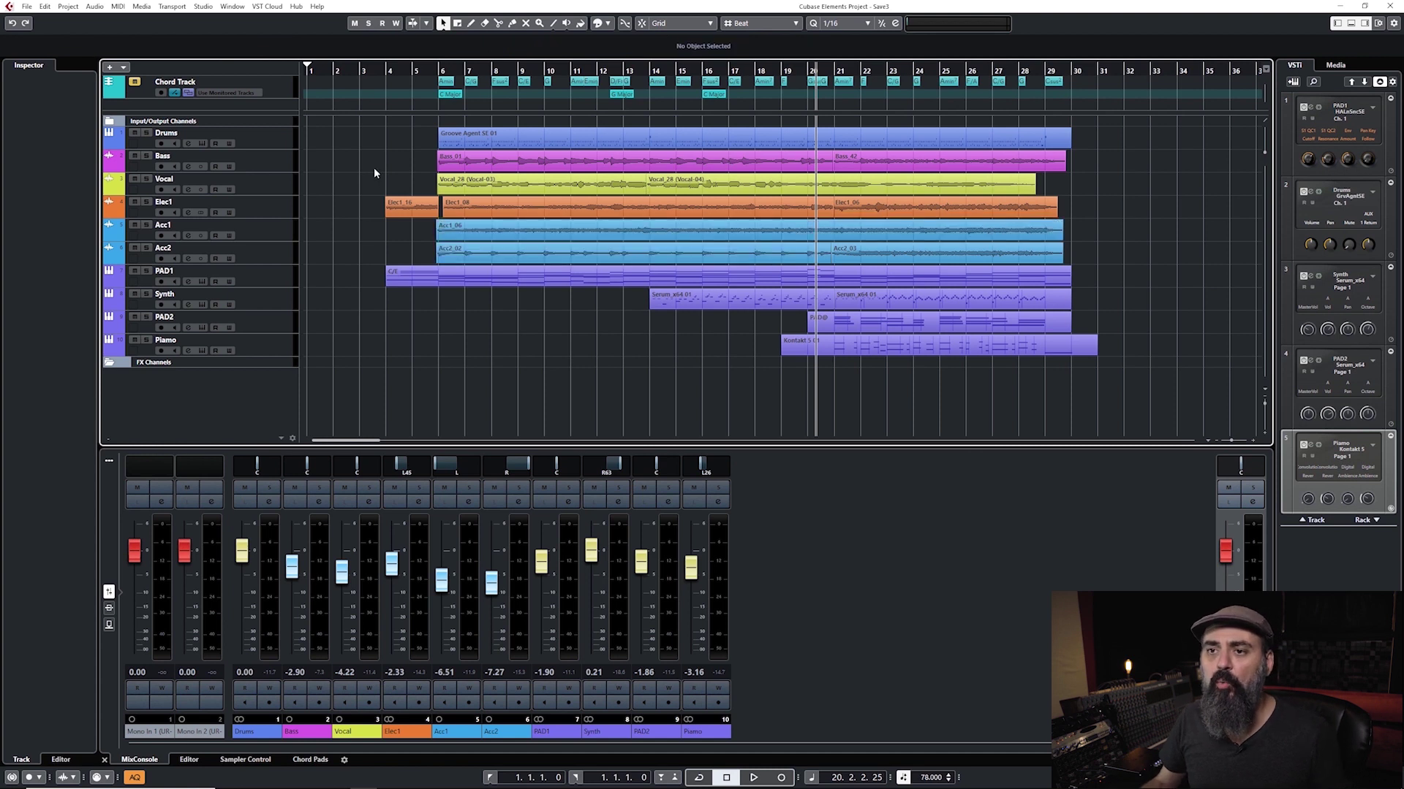
- Insert Steinberg's StudioEQ in the first insert slot of the Vocal track
click(279, 181)
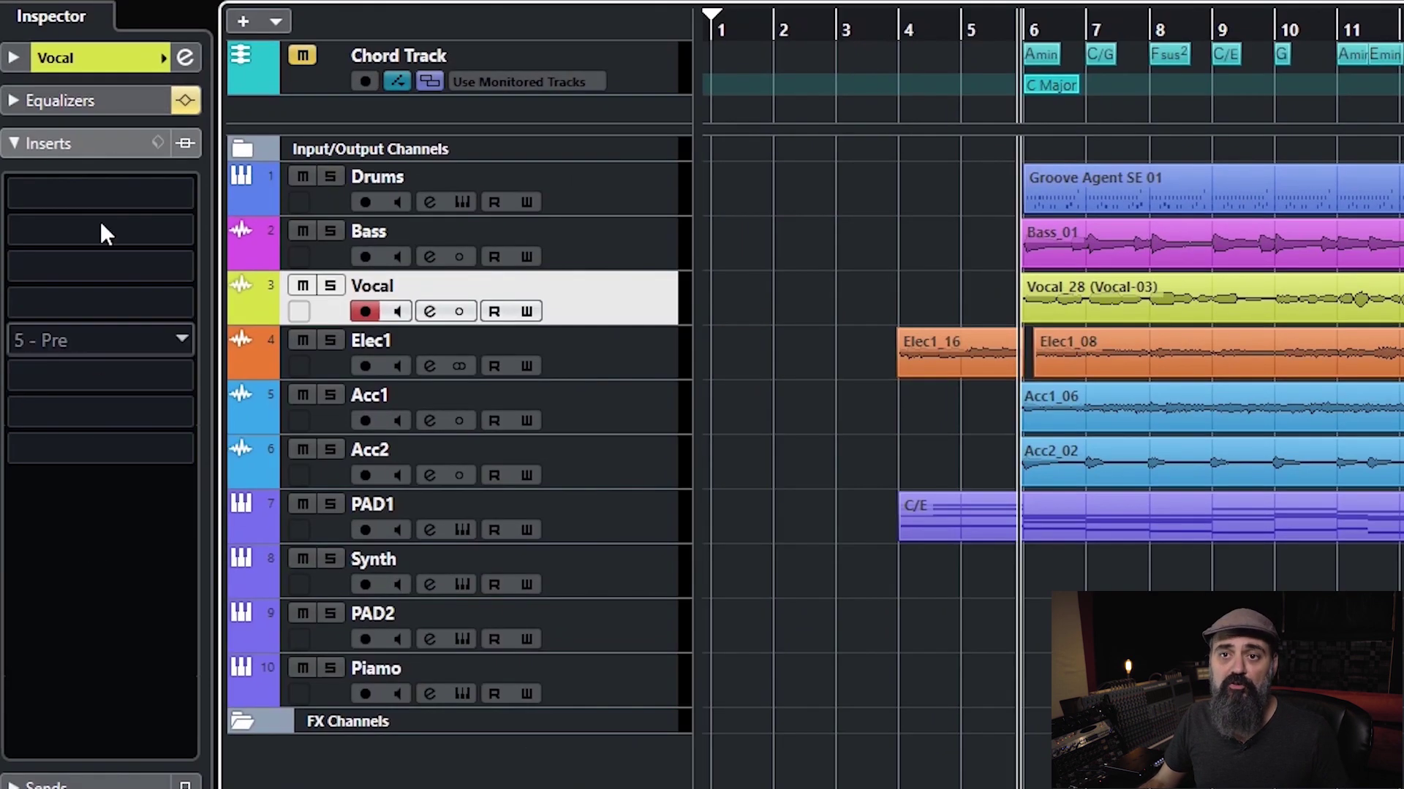
click(38, 124)
click(56, 147)
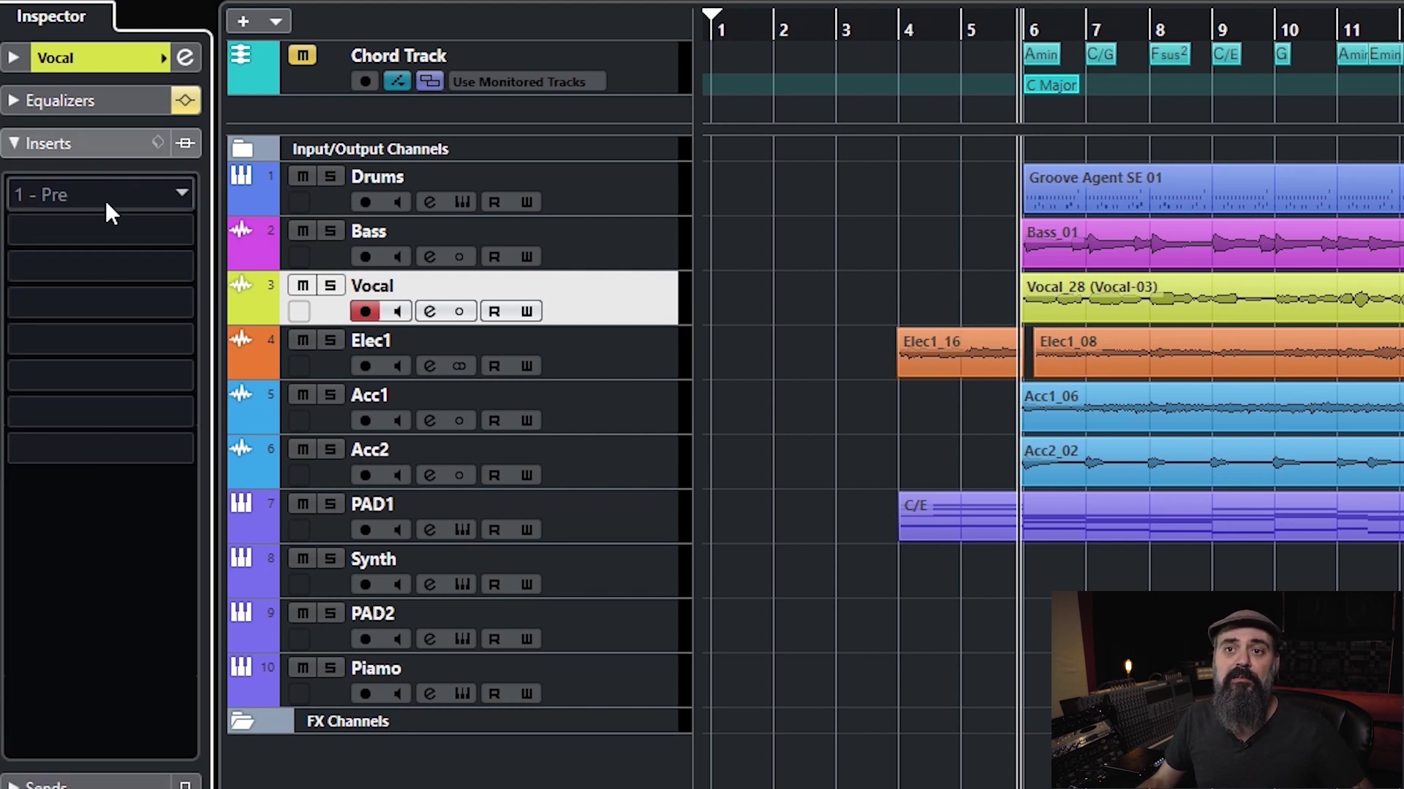
click(105, 201)
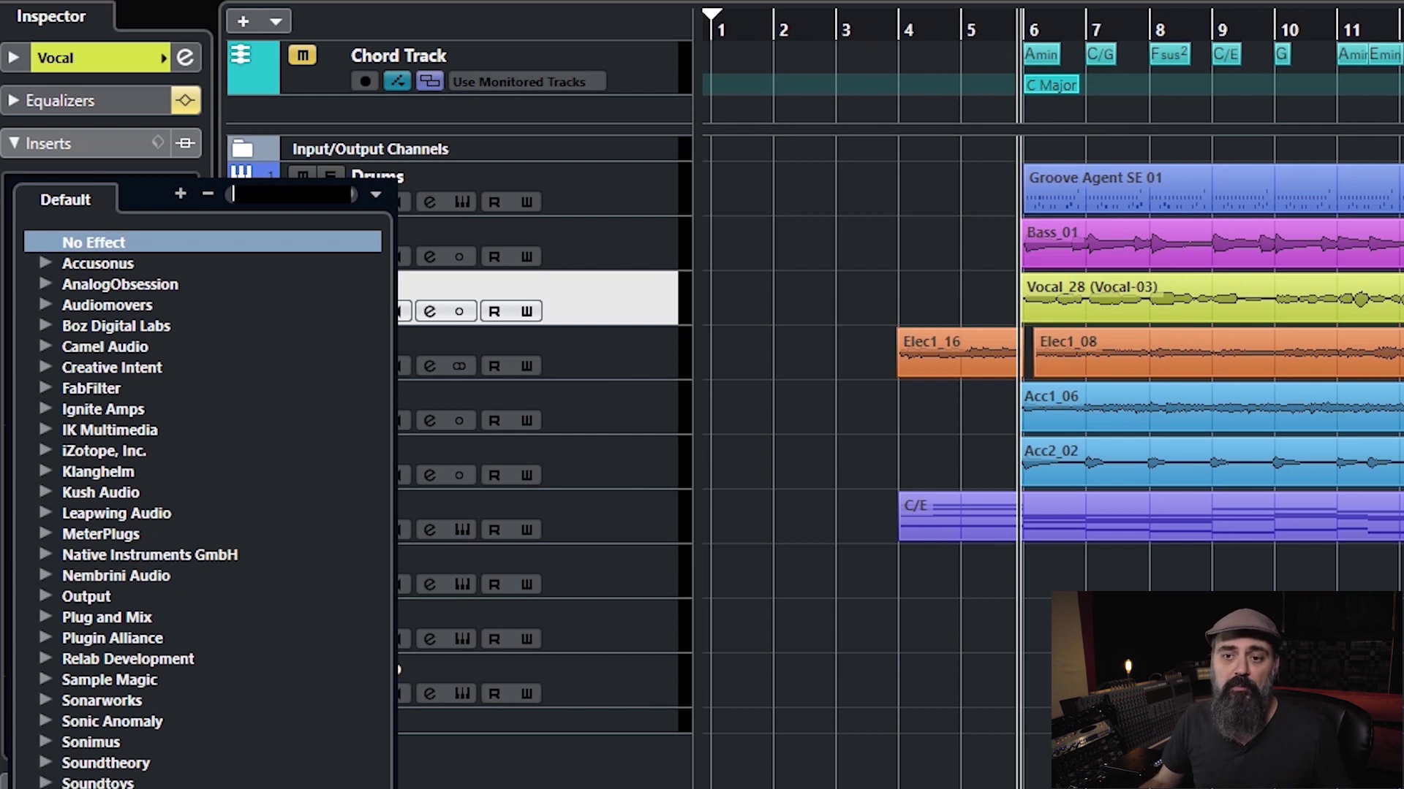
click(84, 483)
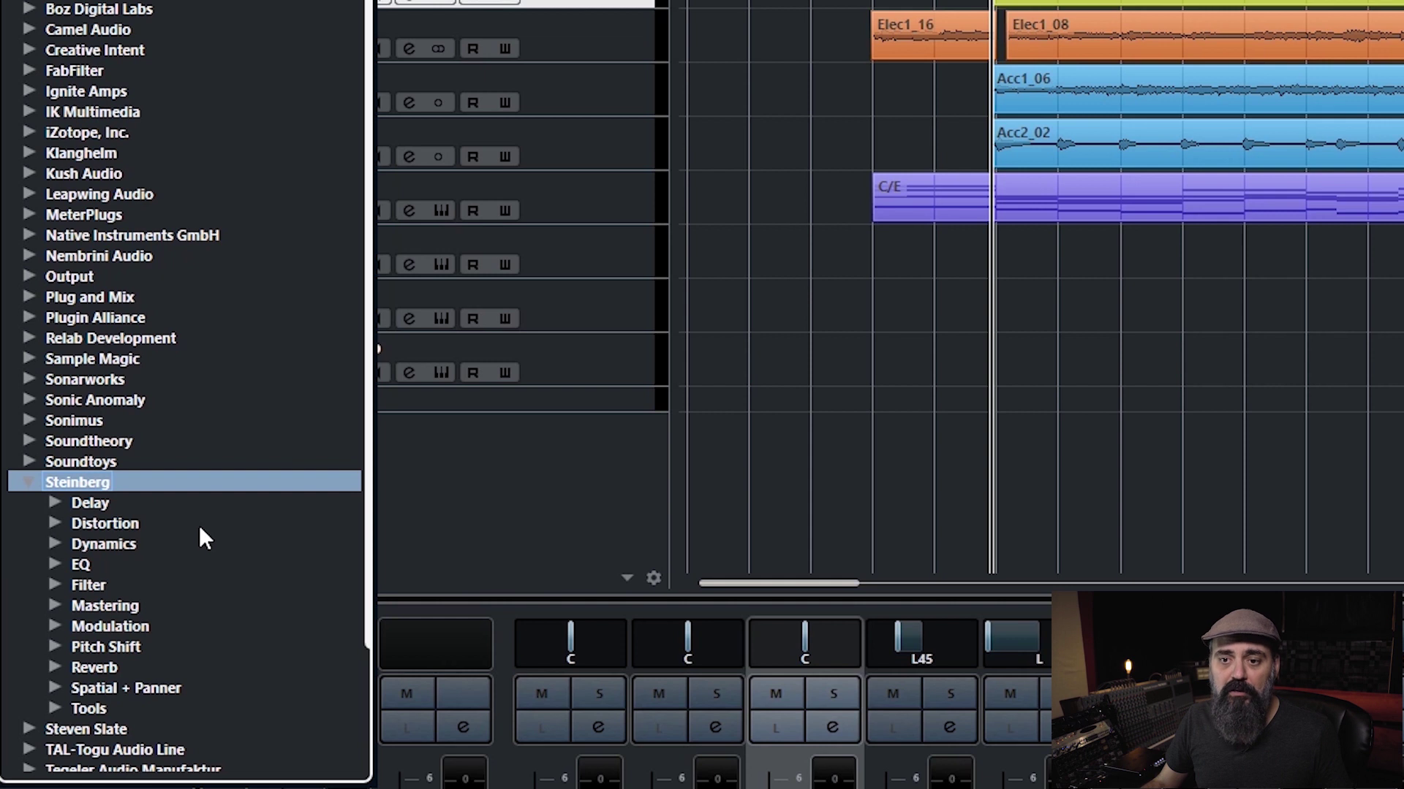
click(87, 563)
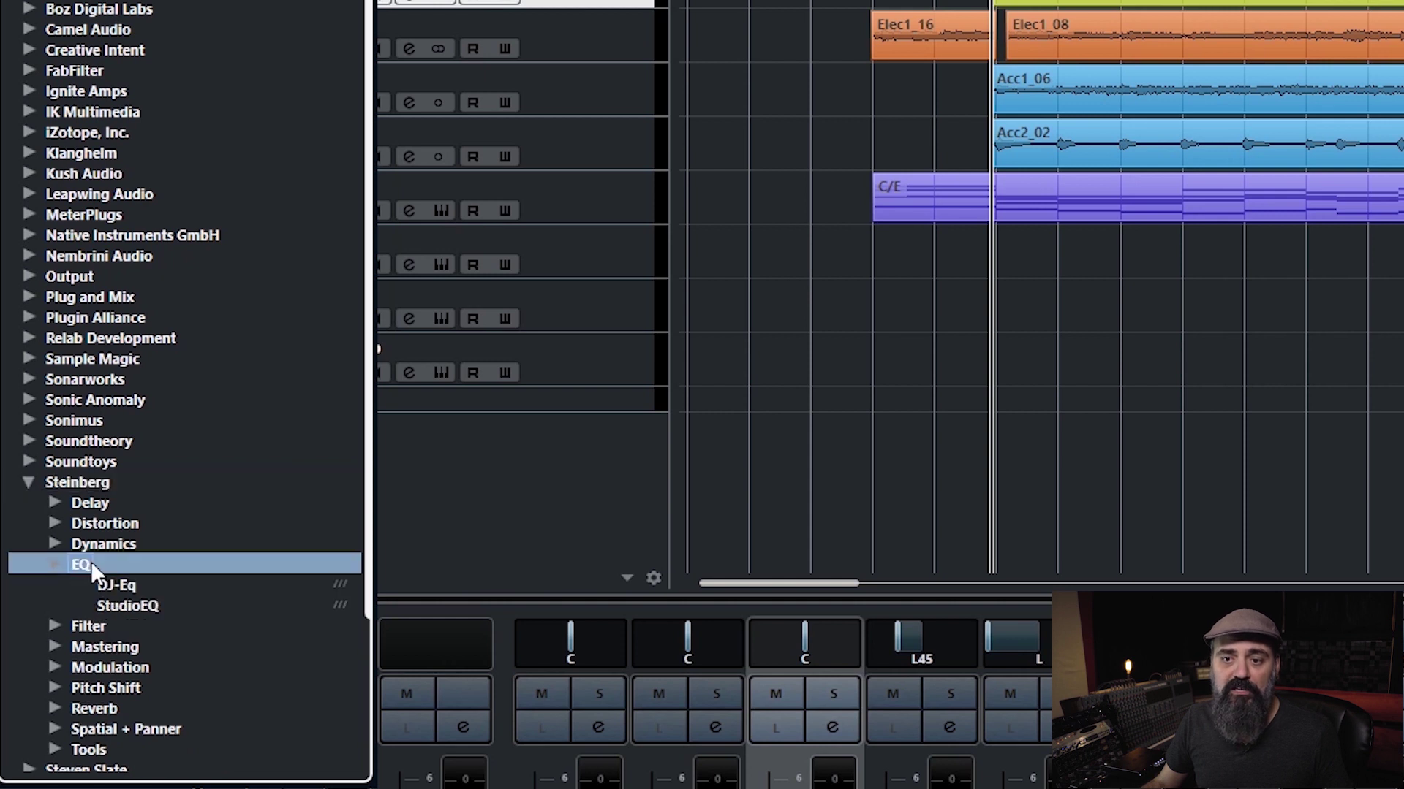
double_click(125, 606)
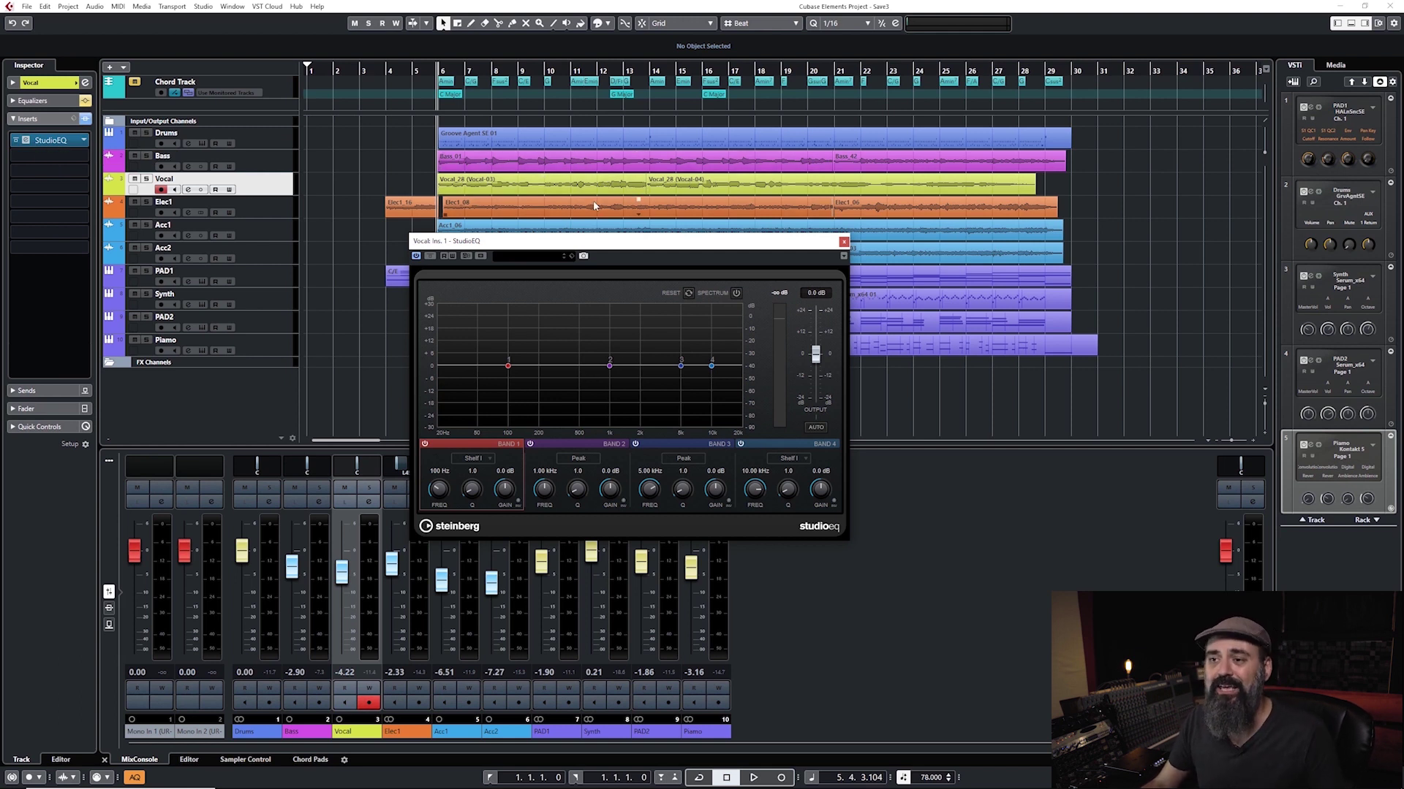
- Solo the Vocal during playback and set StudioEQ band 1 to a Cut filter at about 110 Hz
key(space)
click(149, 180)
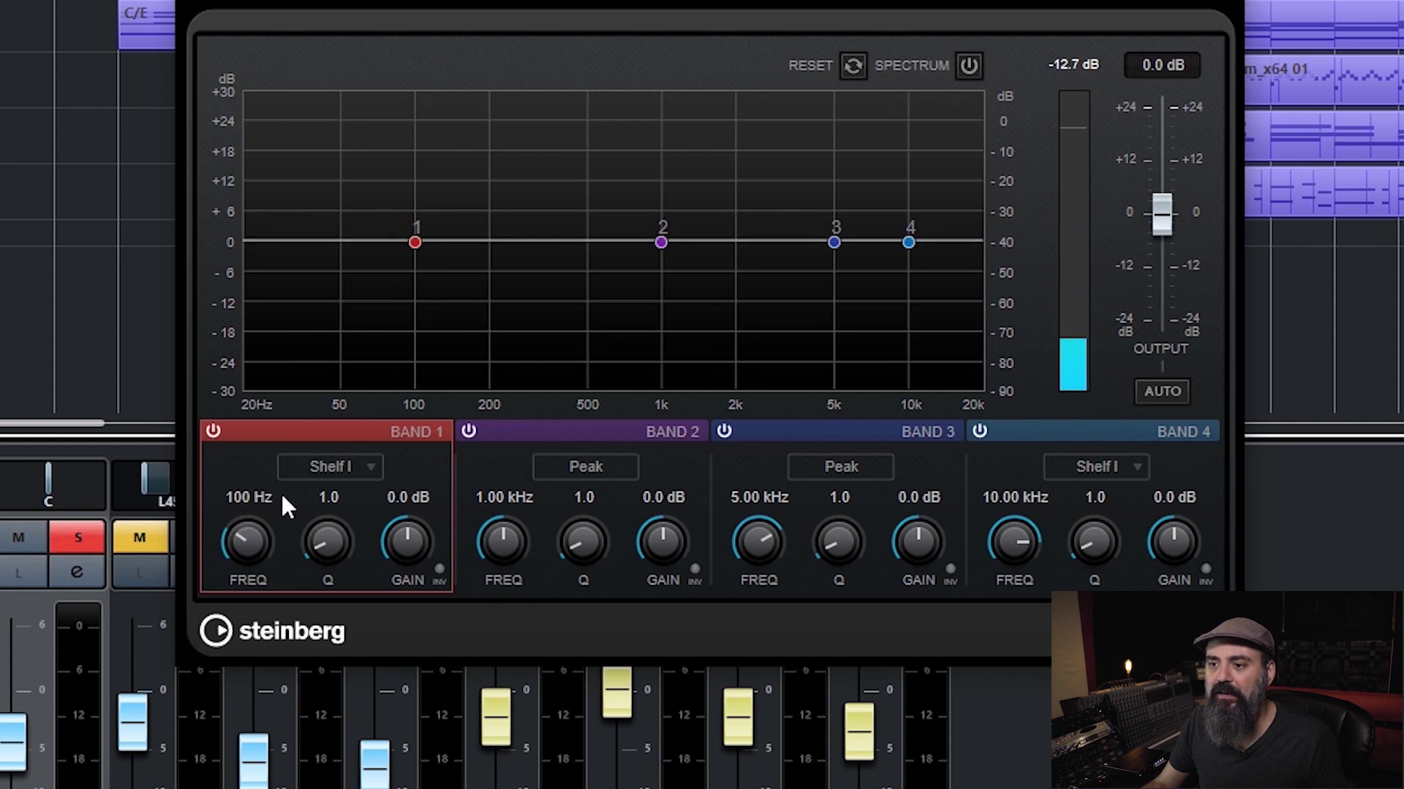
click(330, 466)
click(361, 583)
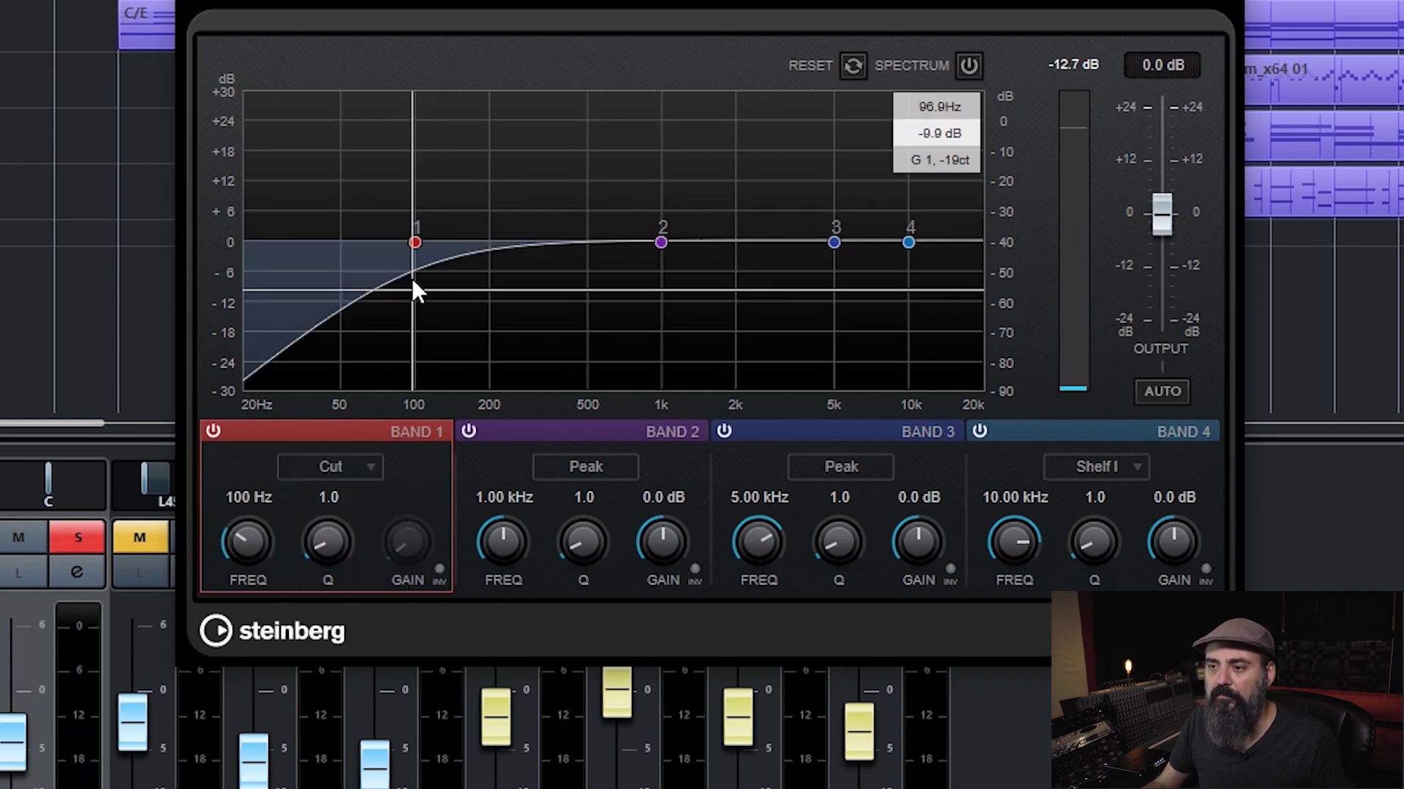
drag(414, 235, 439, 234)
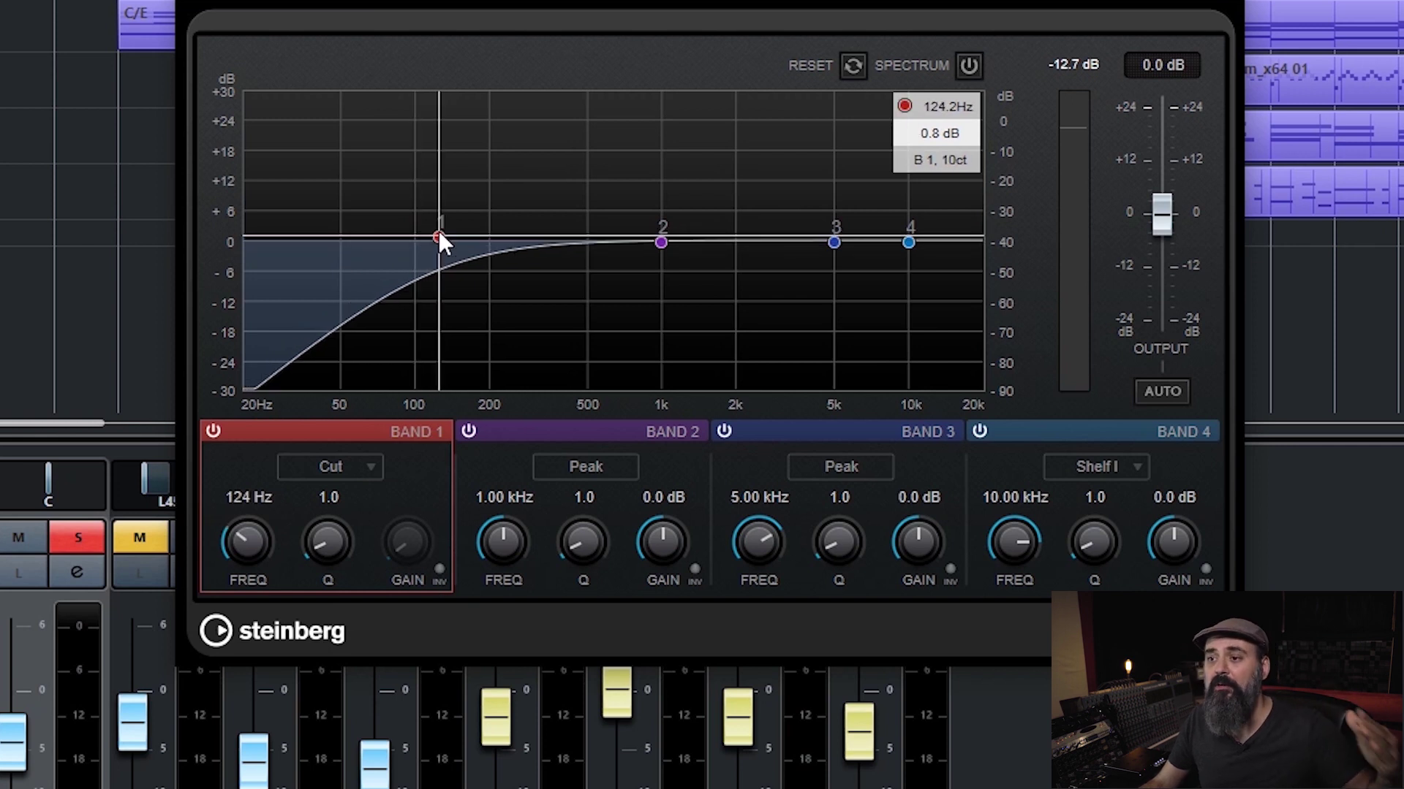
mouse_move(439, 235)
mouse_down()
mouse_move(471, 232)
mouse_move(427, 252)
mouse_up()
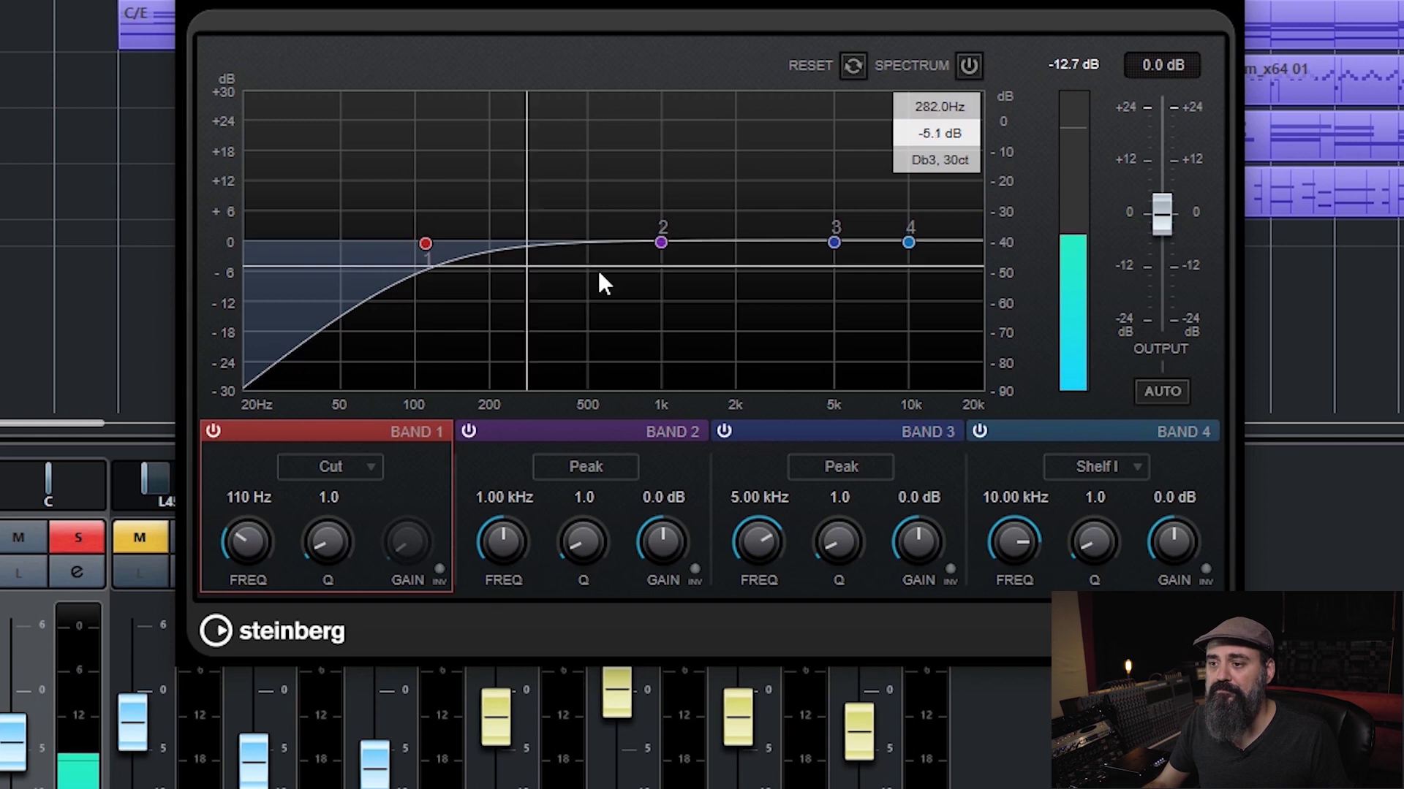
- Set StudioEQ band 2 to a cut of about -2.9 dB at 441 Hz with a Q of 2.0
drag(661, 244, 581, 252)
scroll(584, 251, up, 3)
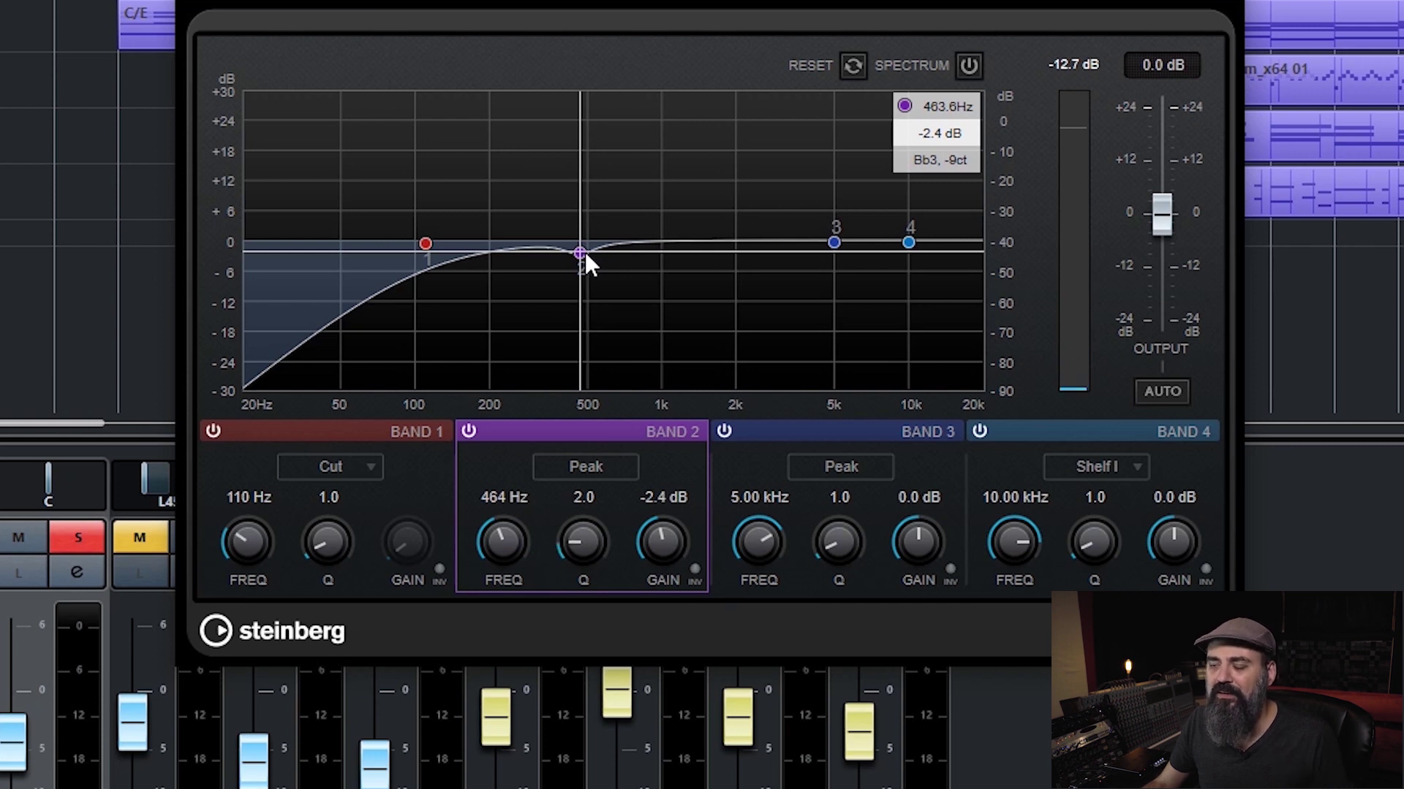
mouse_move(585, 252)
mouse_down()
mouse_move(588, 174)
mouse_move(569, 204)
mouse_move(574, 255)
mouse_up()
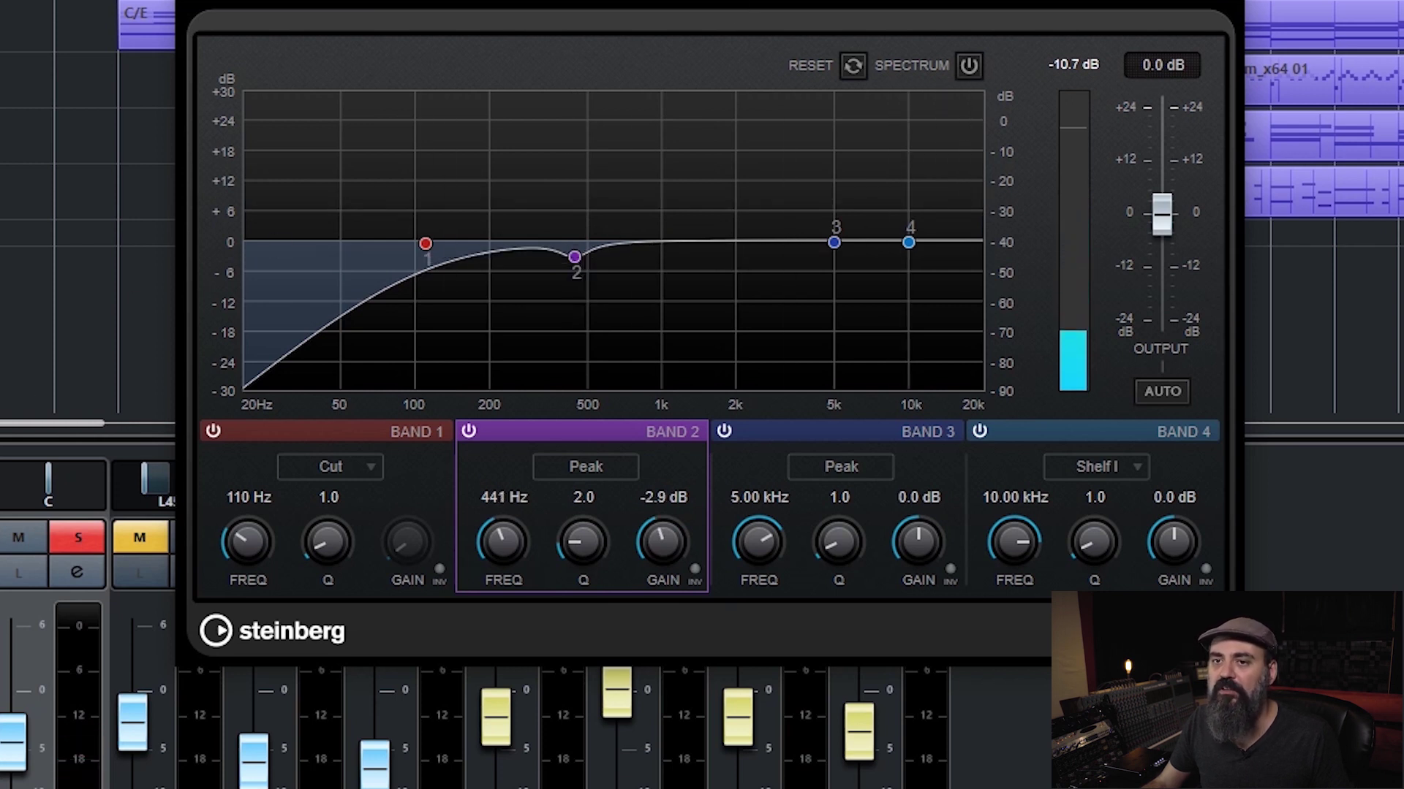
- Turn off the Vocal solo and boost StudioEQ band 3 by about 1.9 dB at 5.29 kHz, then stop playback
key(s)
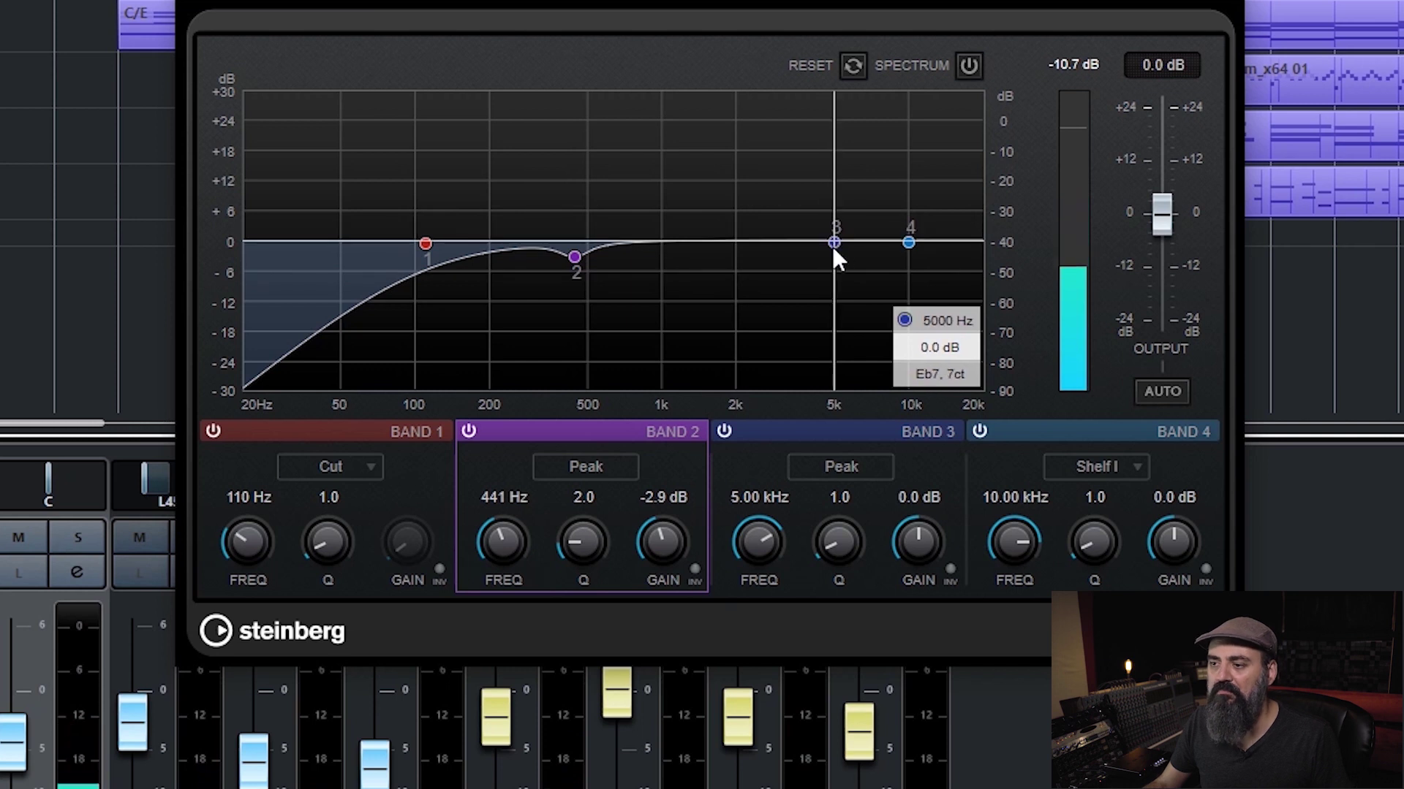
mouse_move(834, 241)
mouse_down()
mouse_move(851, 230)
mouse_move(835, 231)
mouse_move(845, 244)
mouse_up()
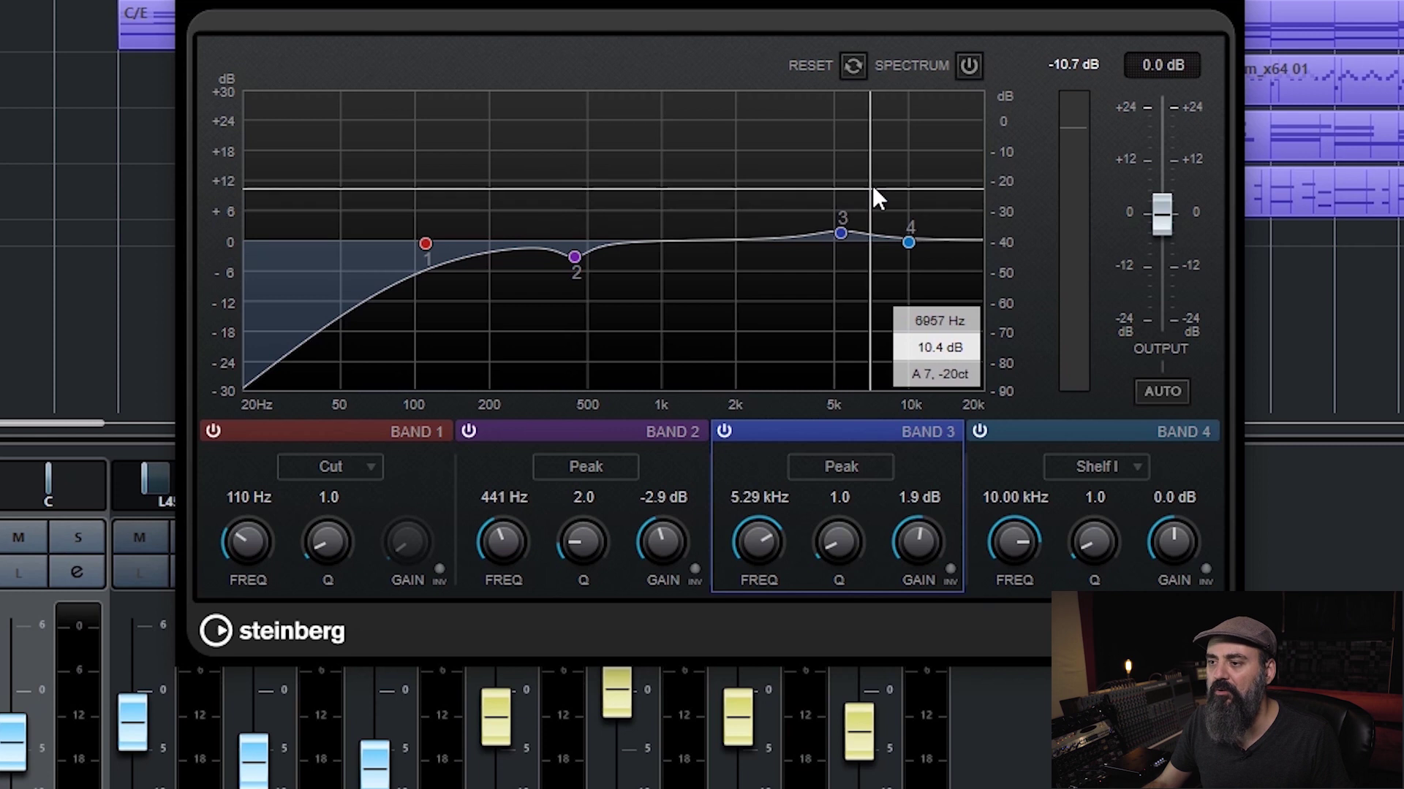
key(space)
scroll(838, 230, down, 5)
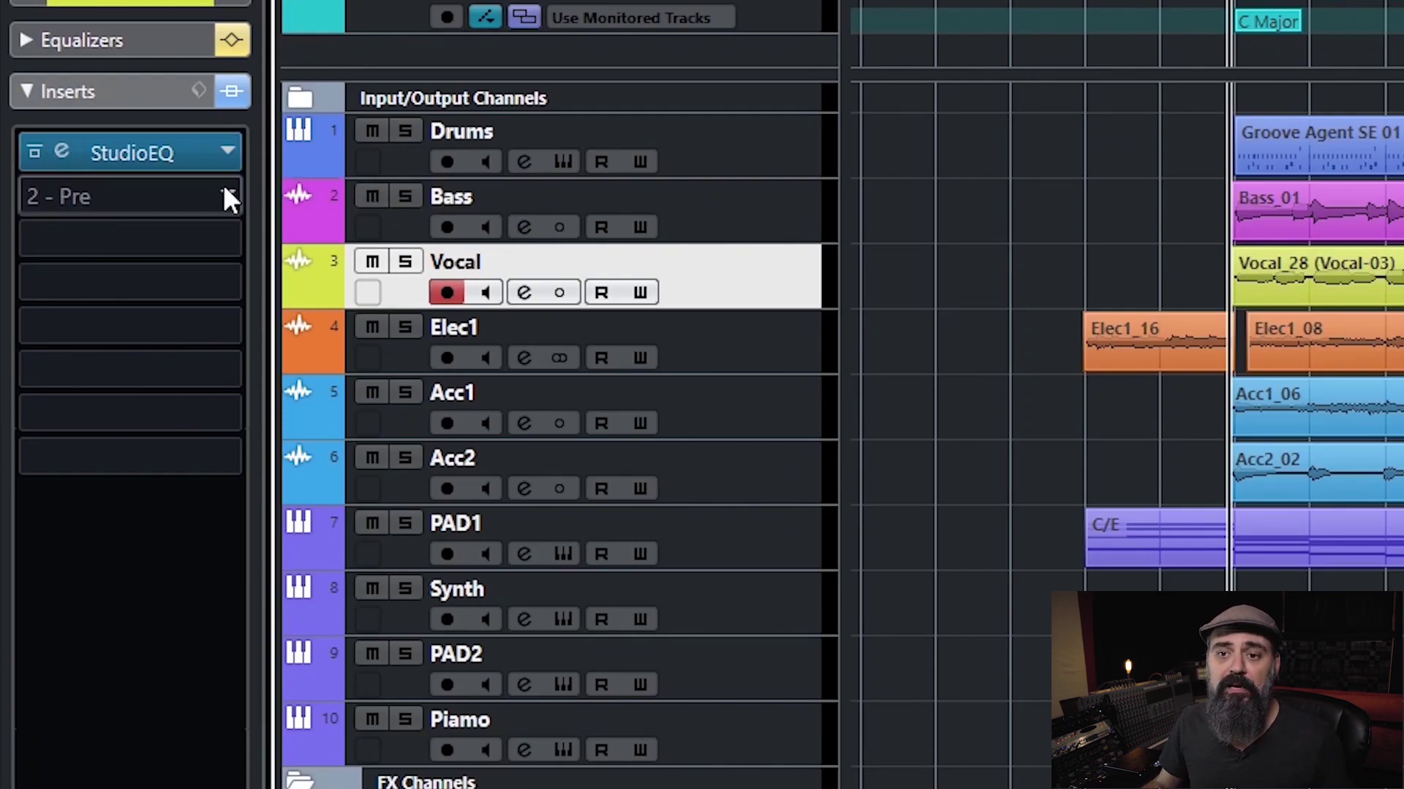
- Insert Steinberg's Compressor in the second insert slot of the Vocal track
click(223, 195)
click(257, 449)
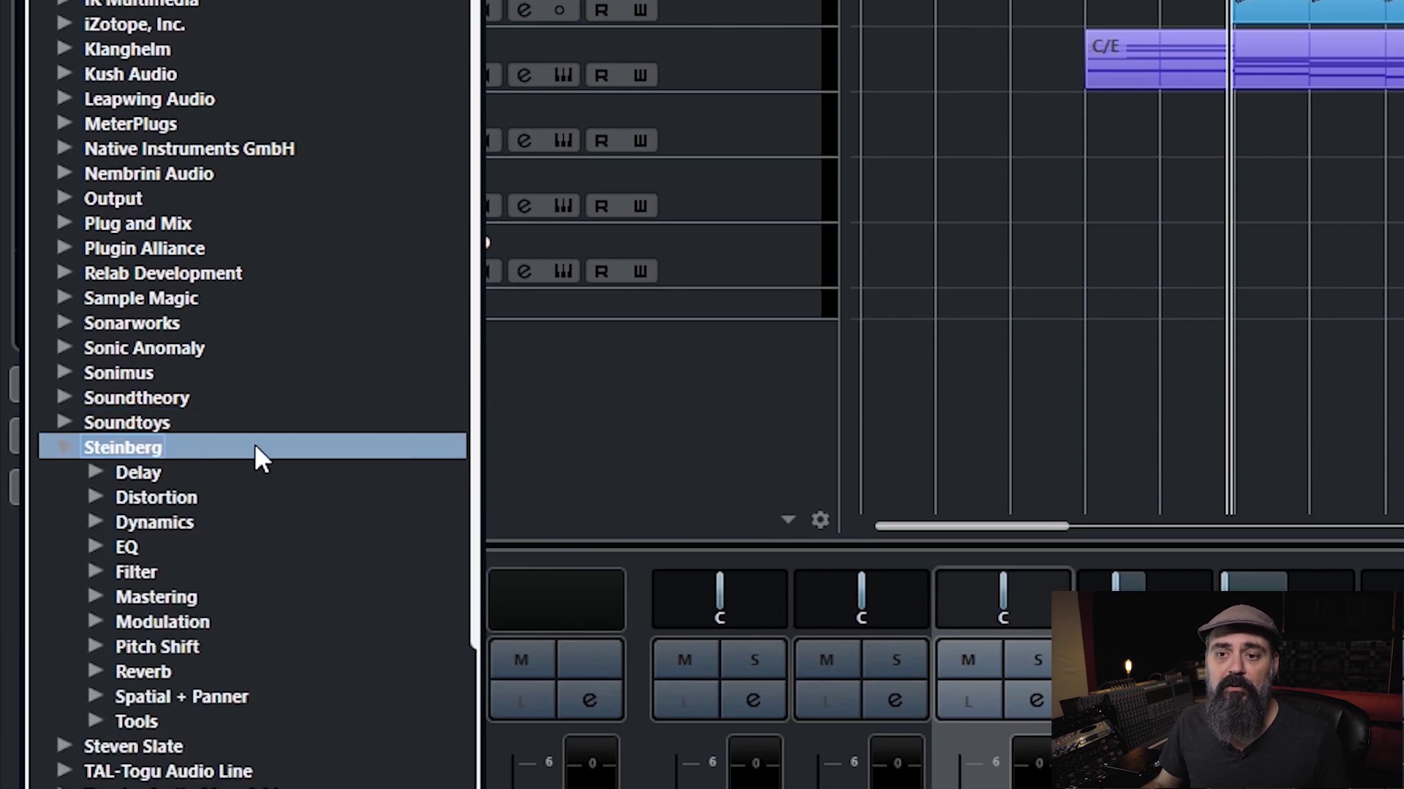
click(155, 497)
click(170, 524)
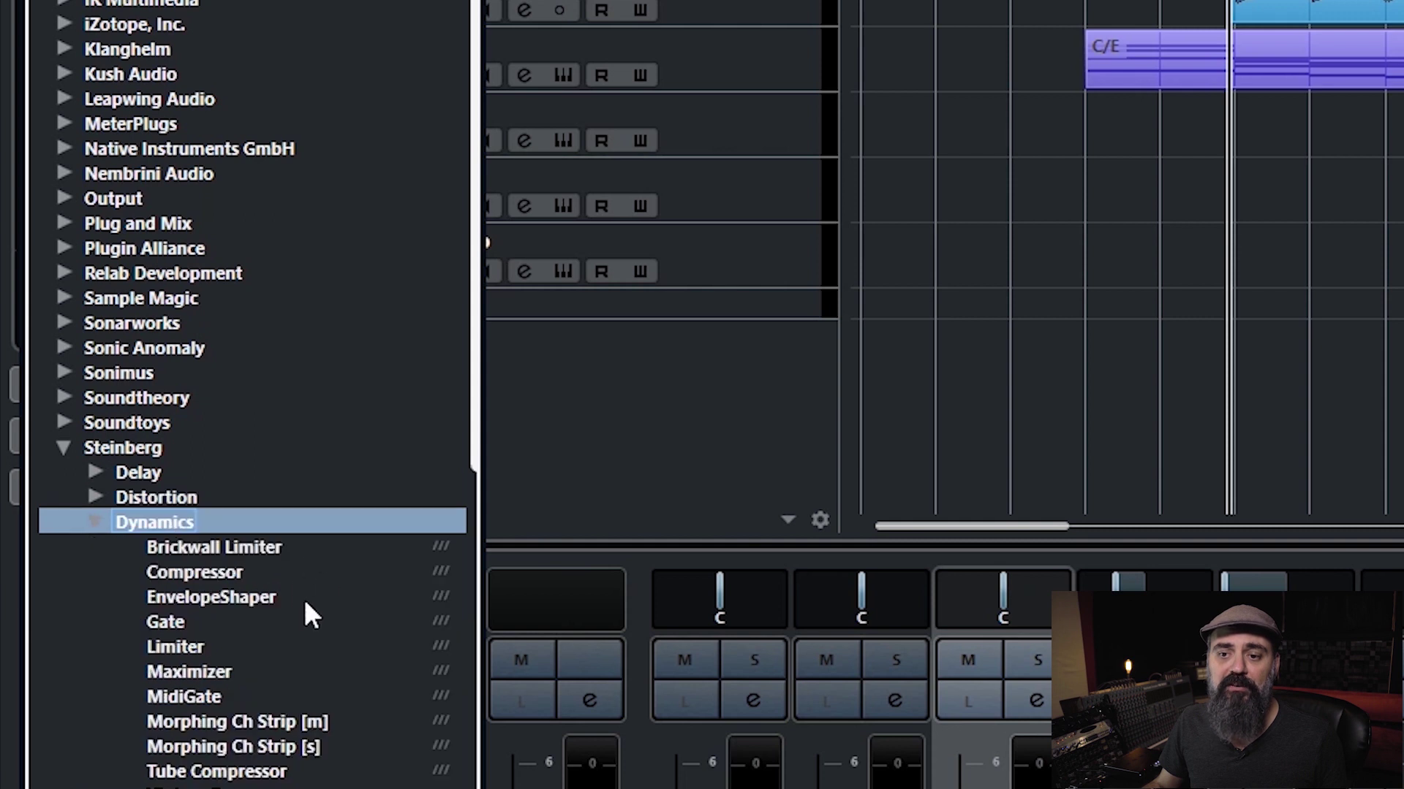
click(199, 576)
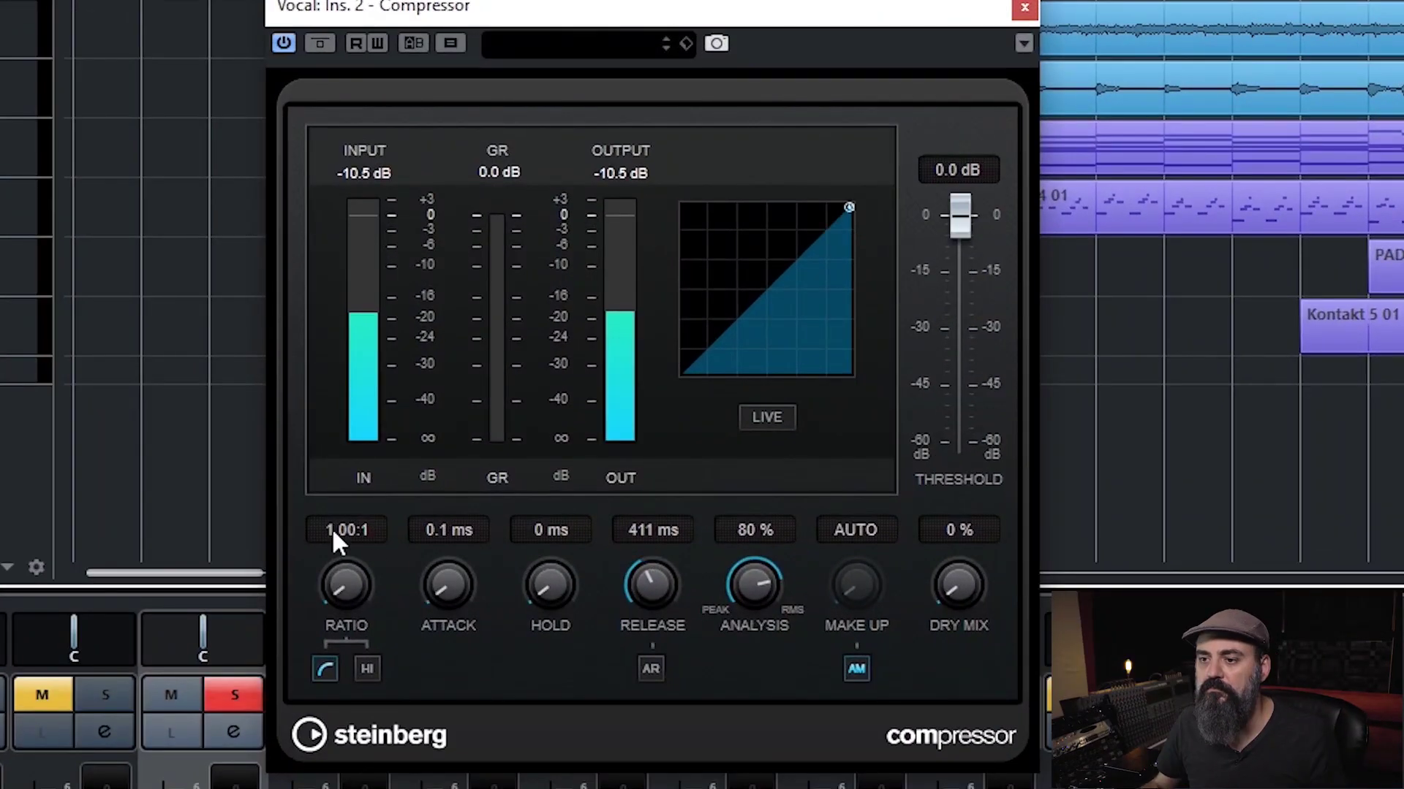
- Set the vocal Compressor's ratio to 3:1, attack to 20 ms and release to 60 ms
click(332, 528)
text(3)
key(Return)
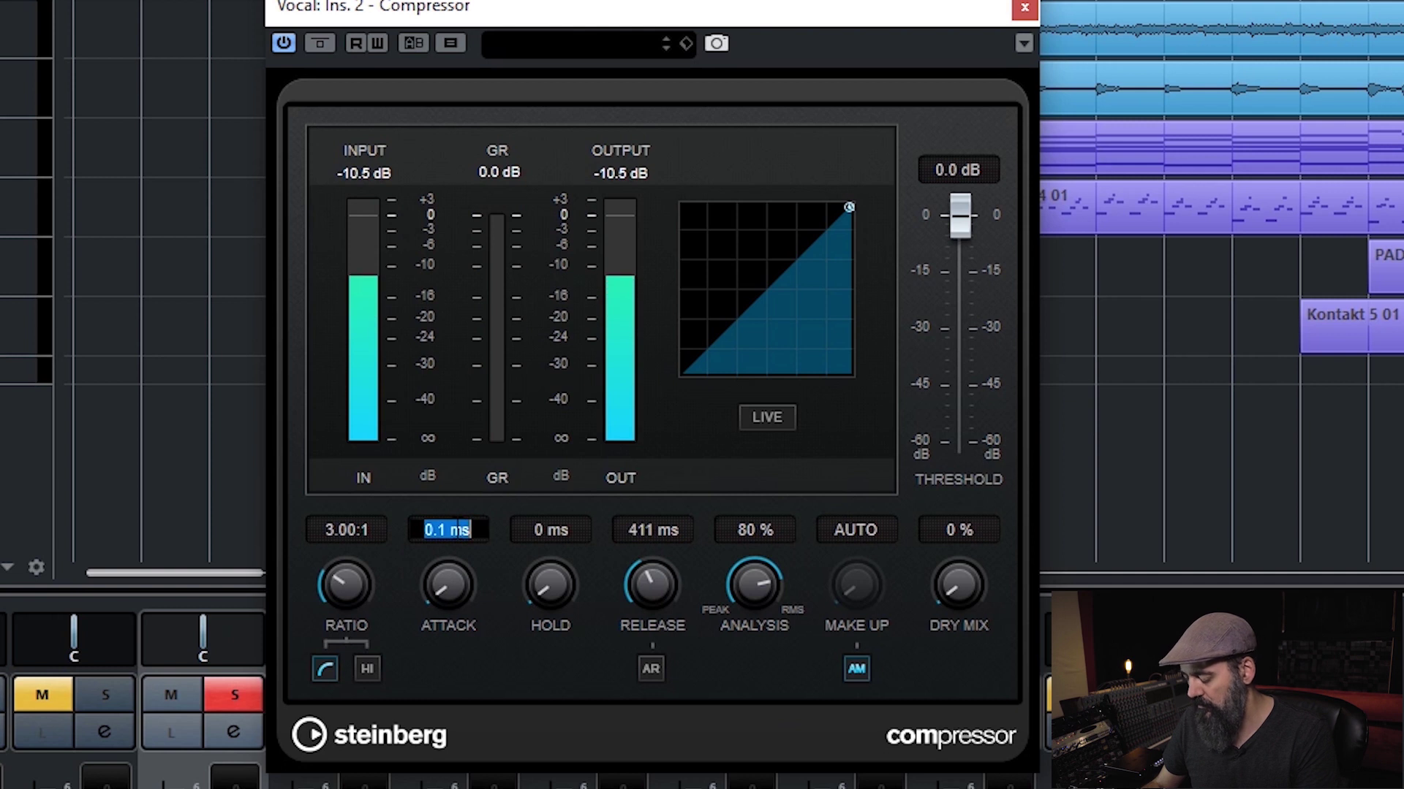
click(633, 520)
text(60)
key(Return)
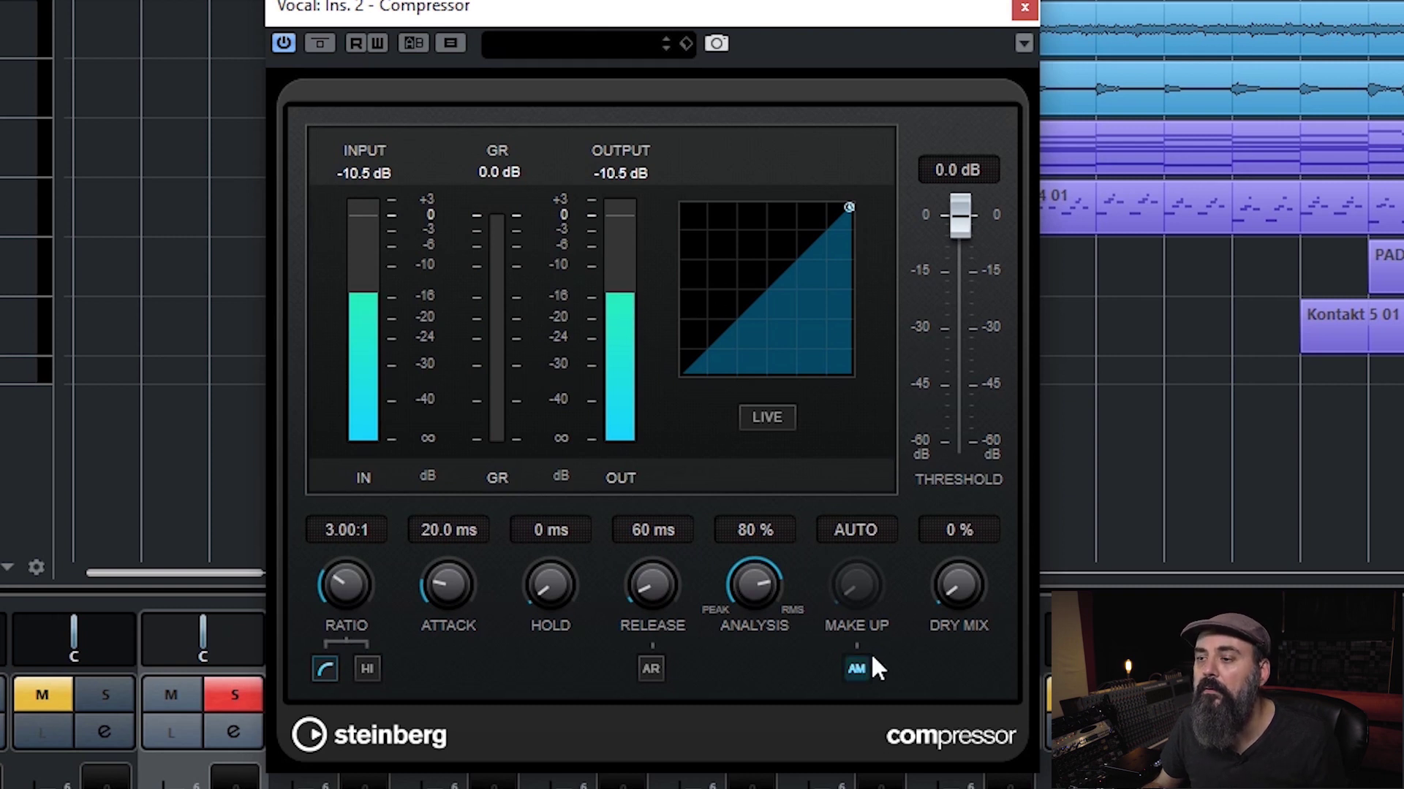
- Lower the vocal Compressor's threshold to about -24.8 dB and close the plug-in window
drag(972, 226, 955, 349)
drag(949, 381, 953, 306)
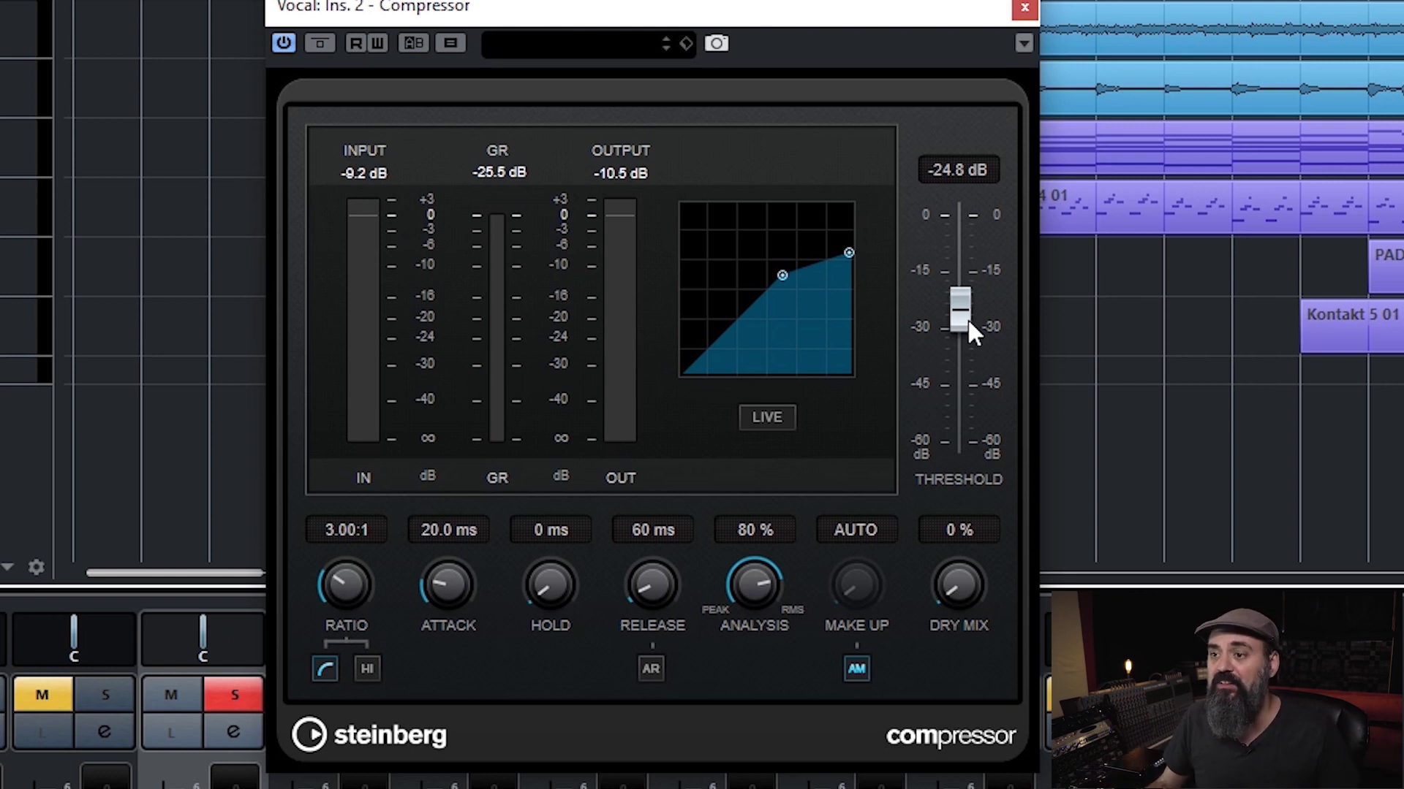
click(1026, 14)
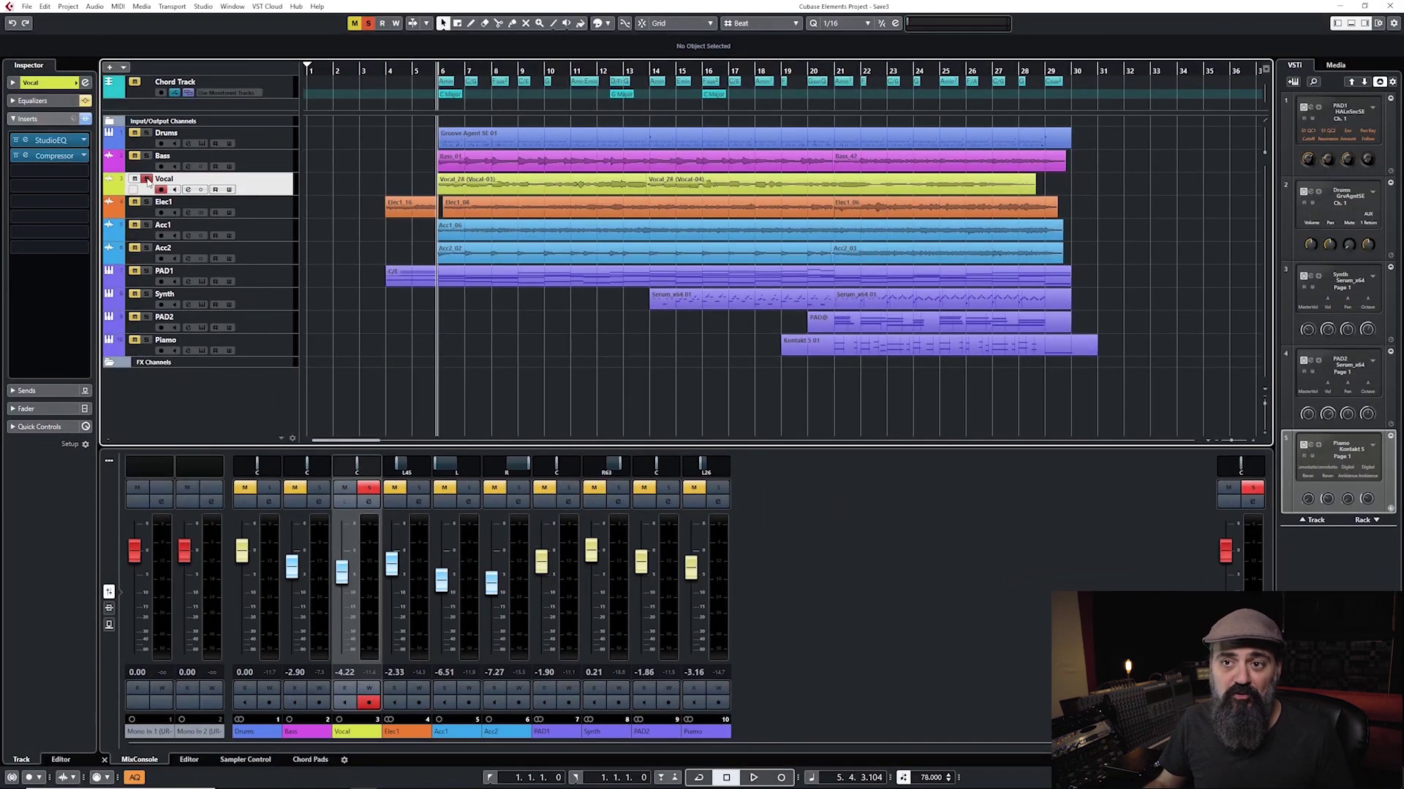
- Turn off the Vocal solo and lower the Vocal fader slightly while the full mix plays
click(147, 180)
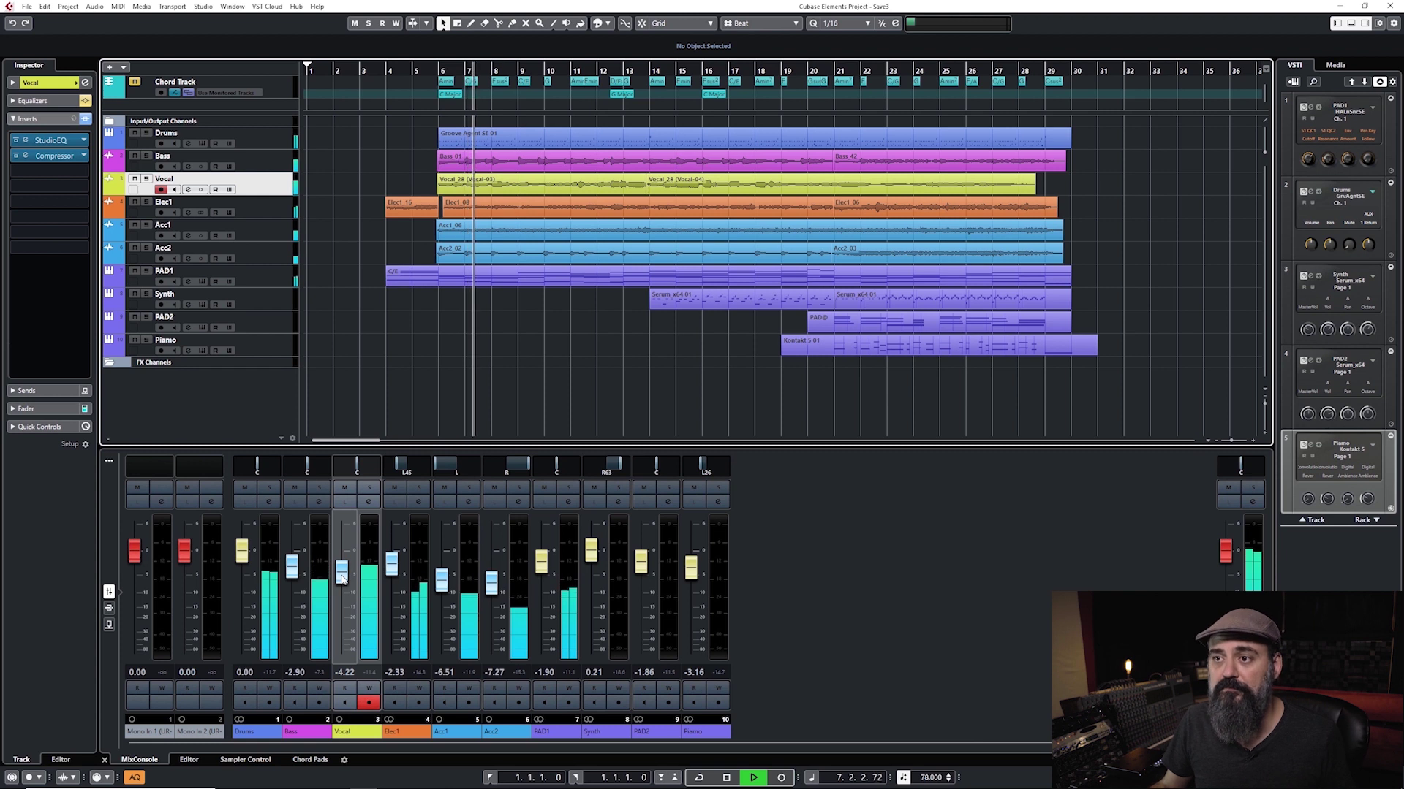
drag(342, 577, 342, 580)
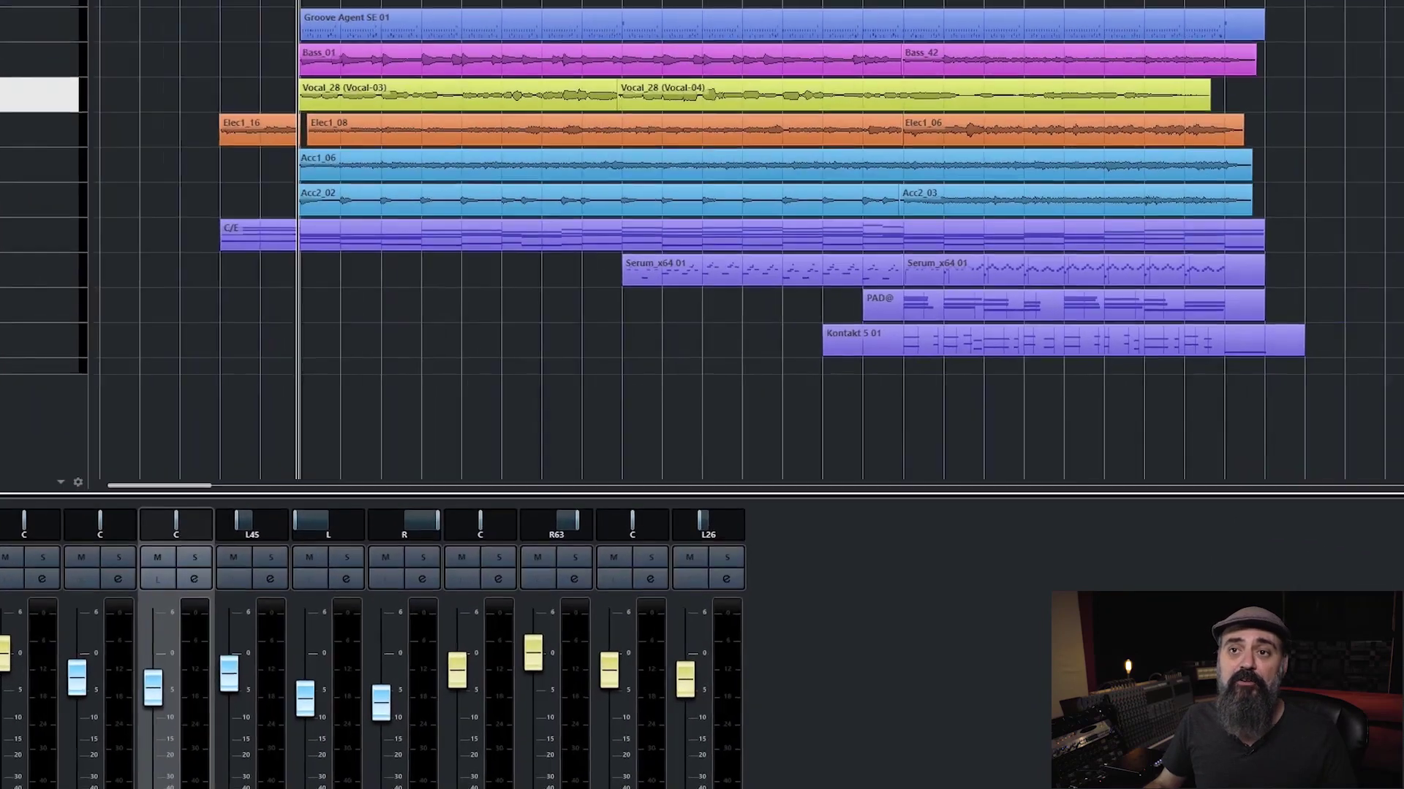
- Add a stereo FX channel track named Reverb with Steinberg's RoomWorks SE as its effect
click(111, 68)
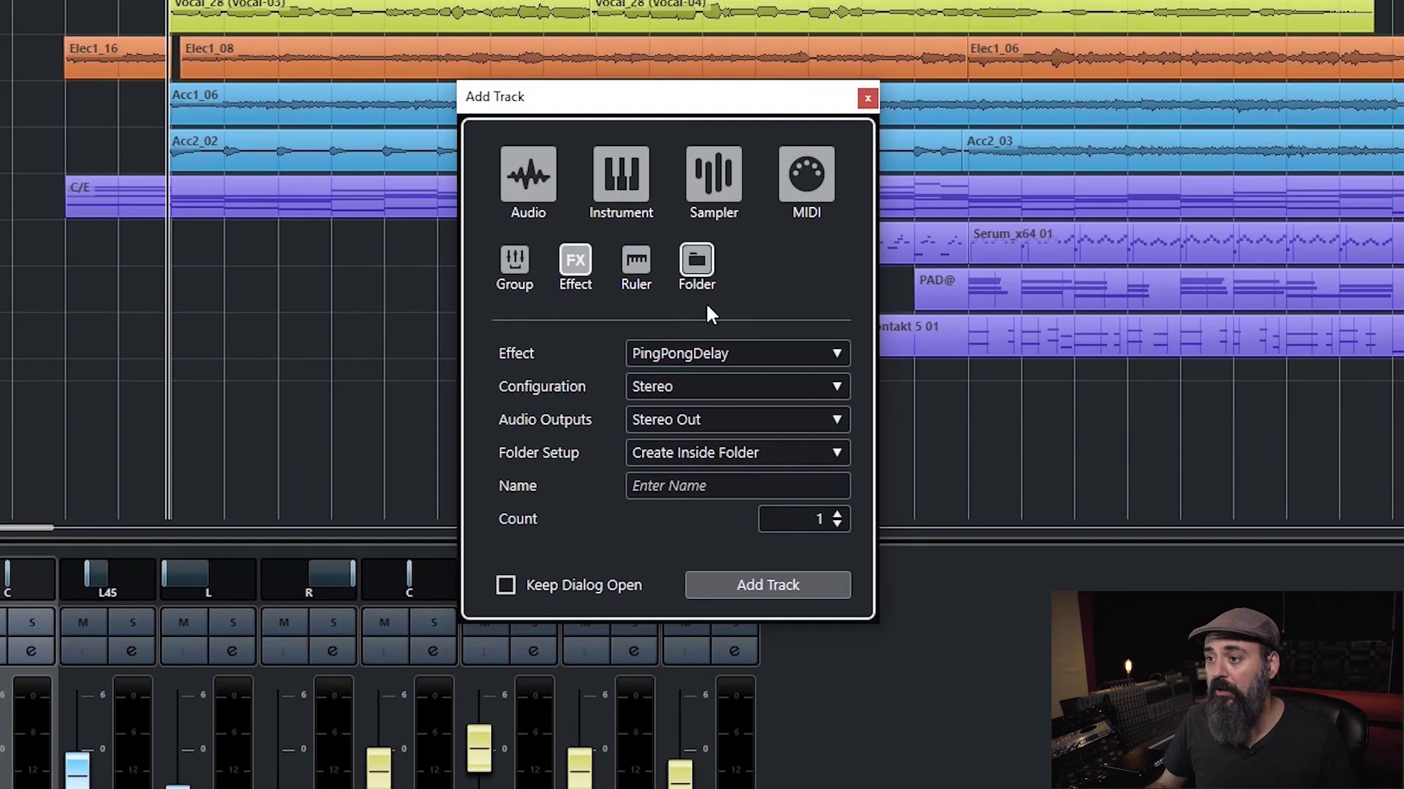
click(672, 354)
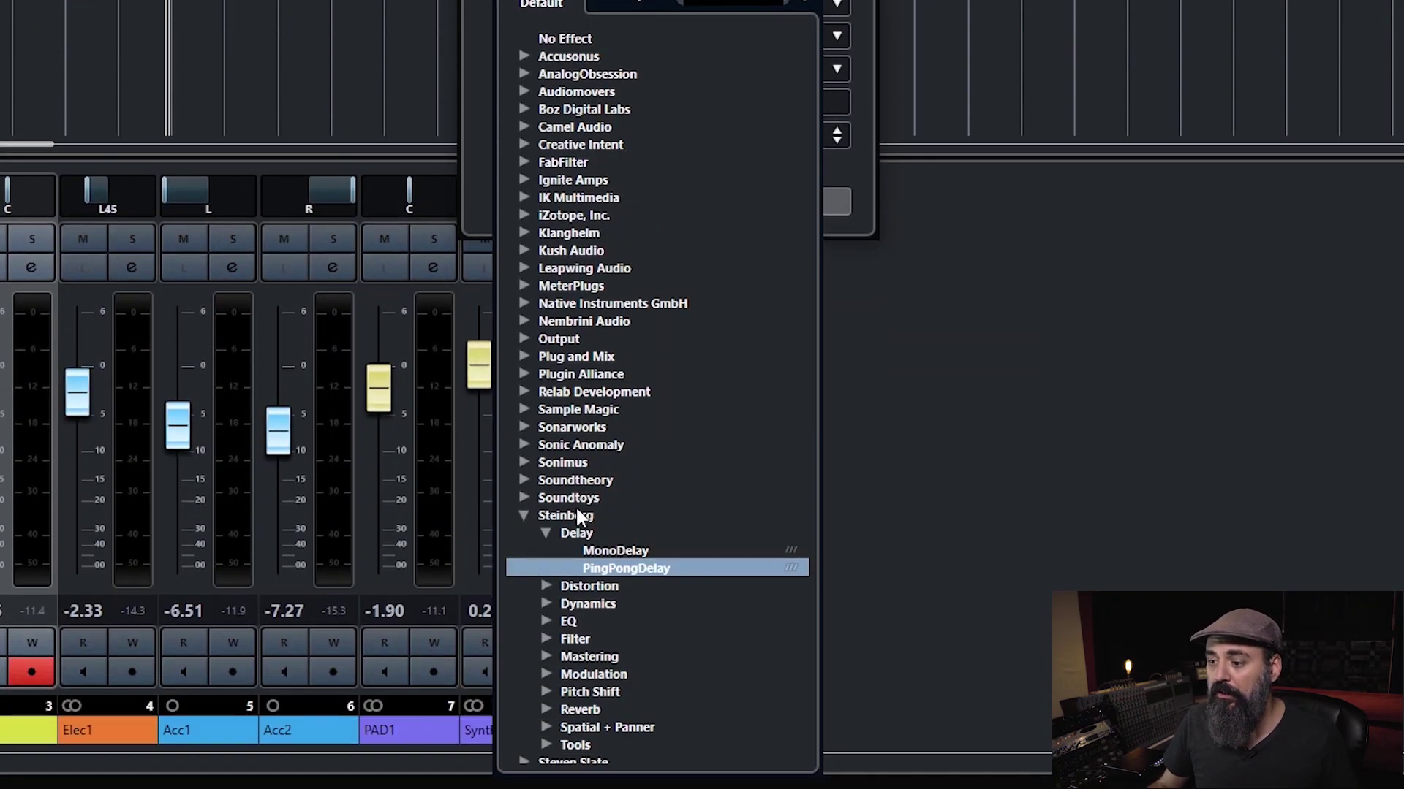
click(585, 515)
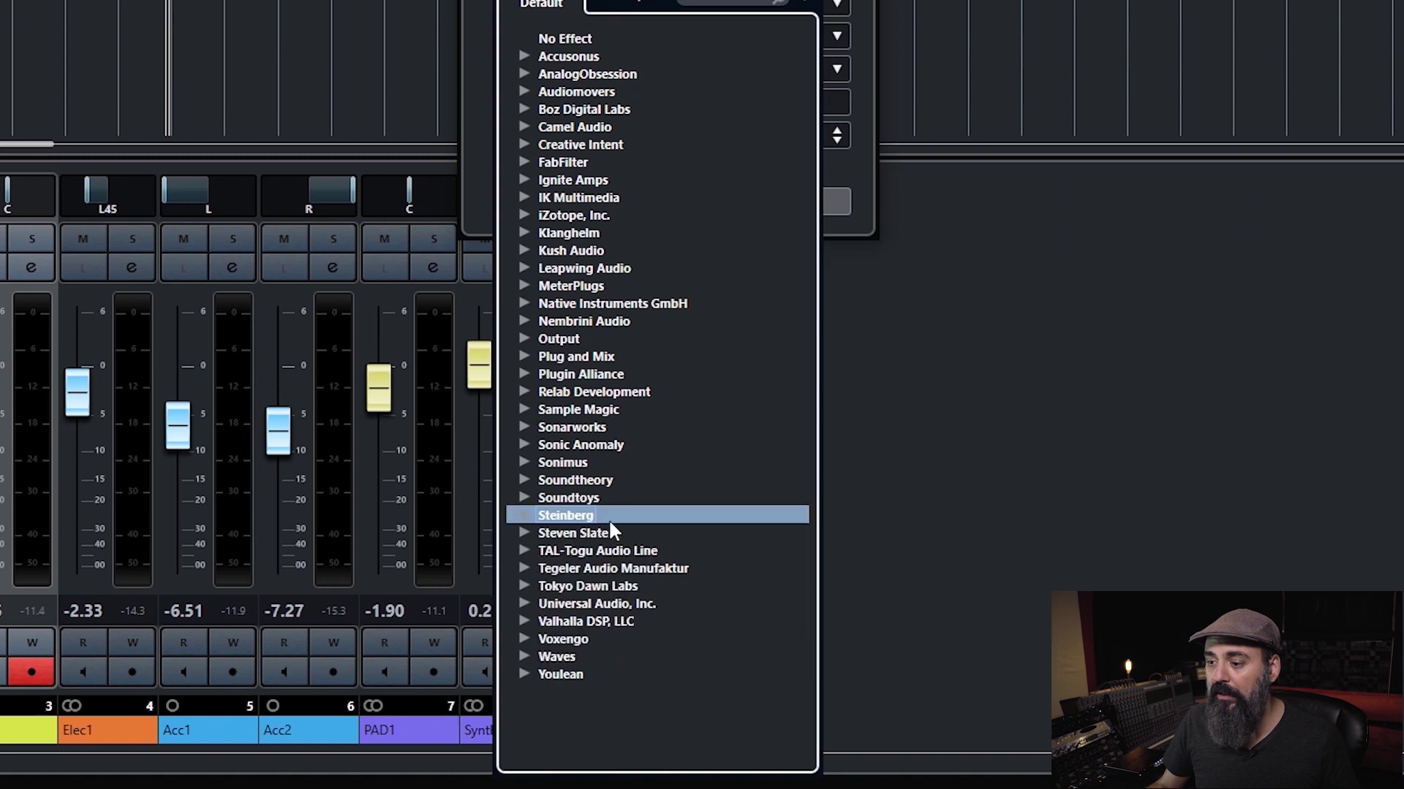
click(599, 517)
scroll(646, 514, down, 3)
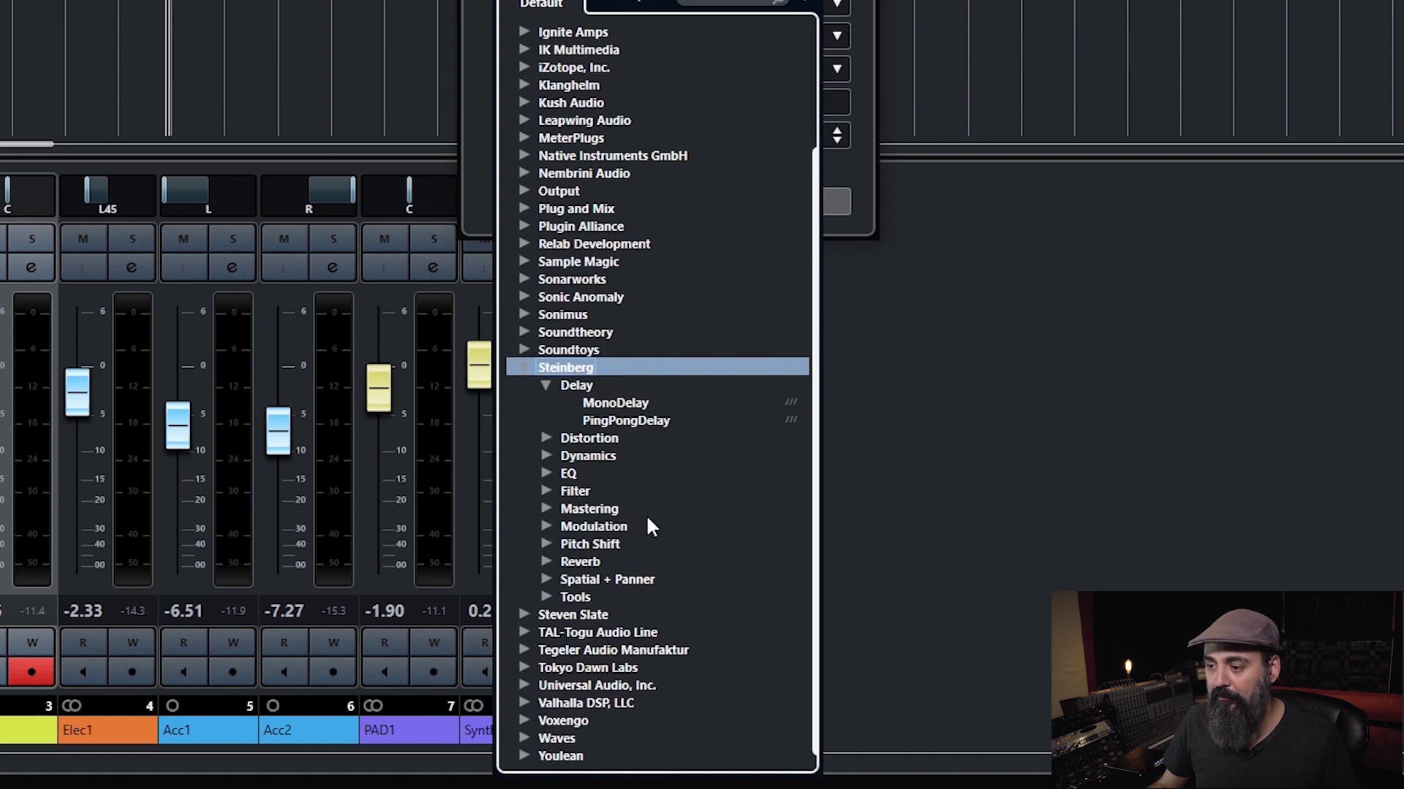
click(613, 561)
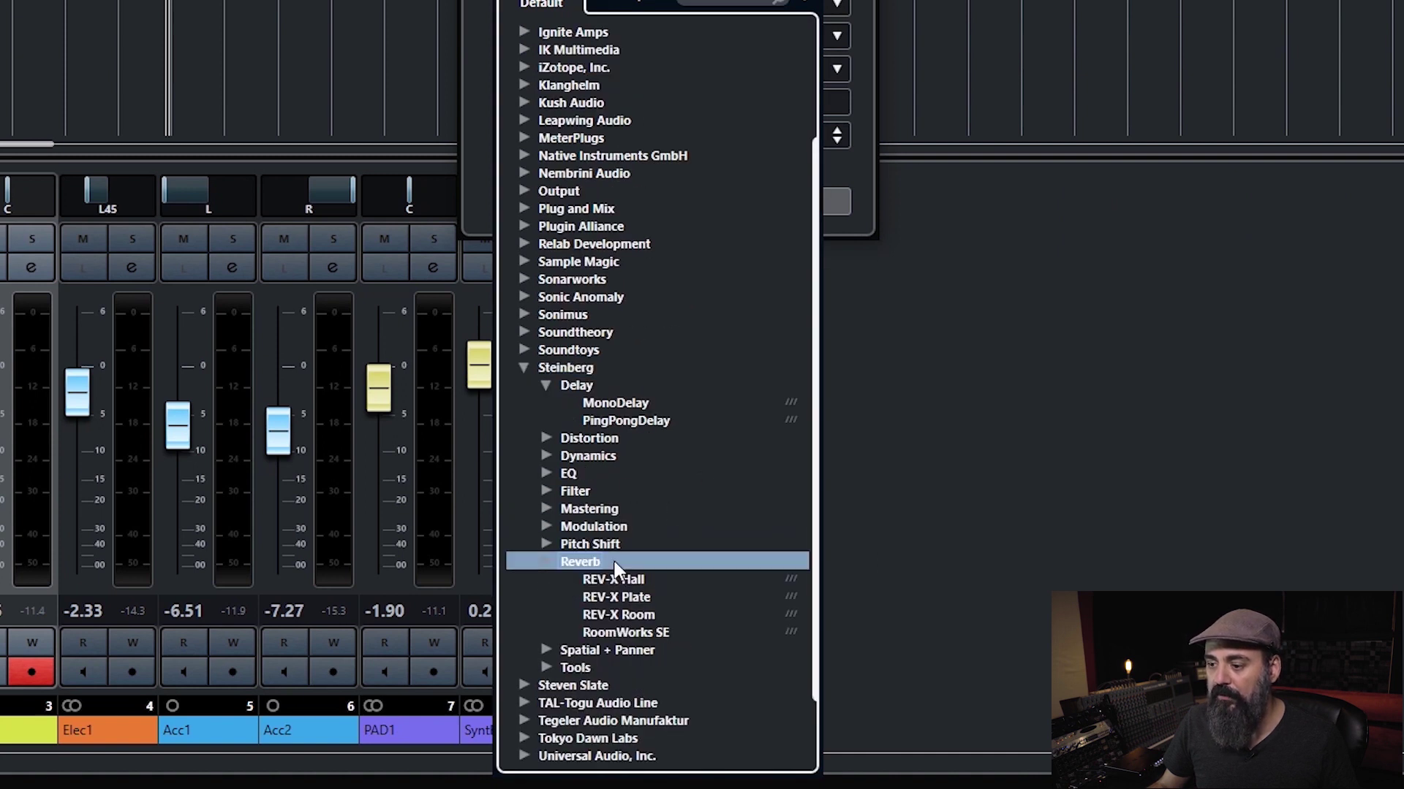
click(642, 633)
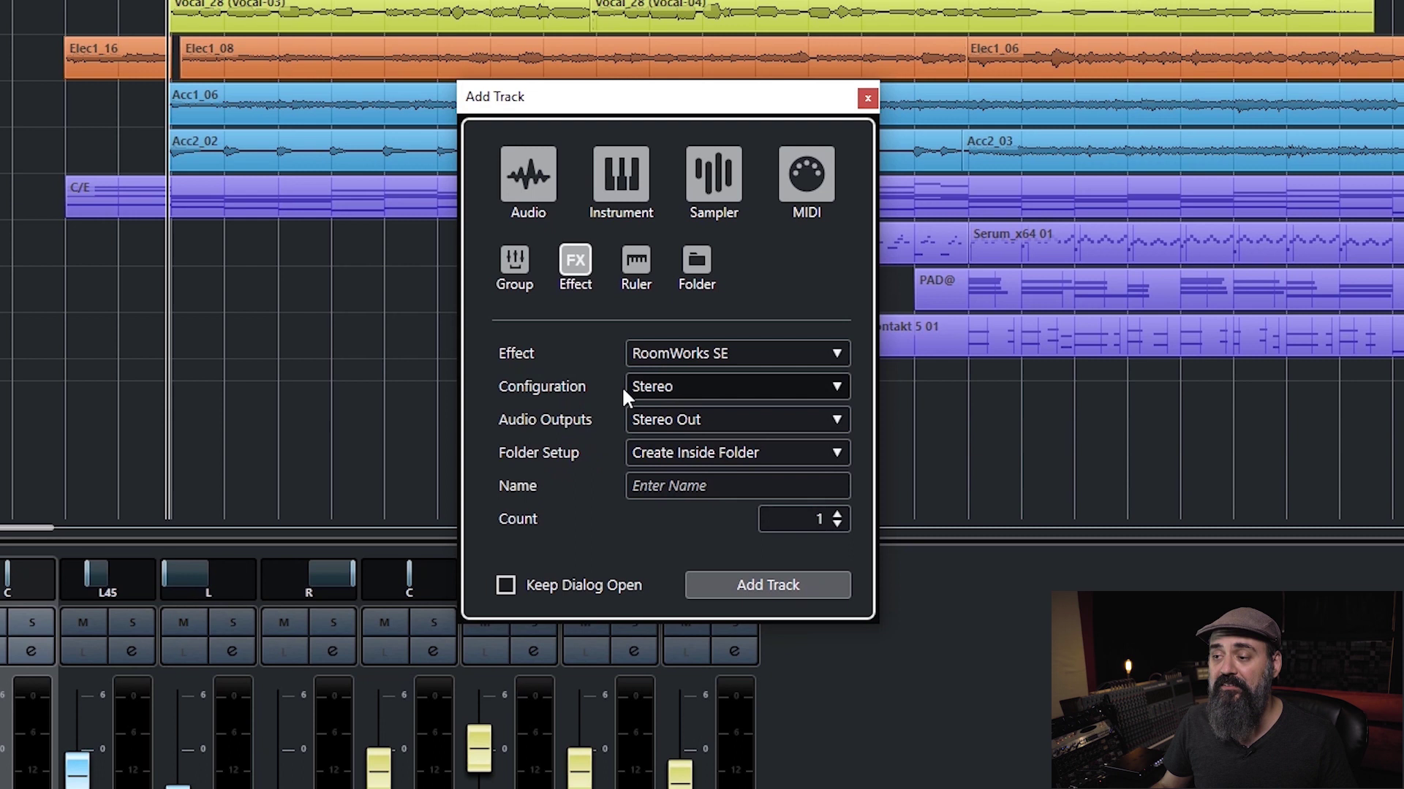
click(678, 485)
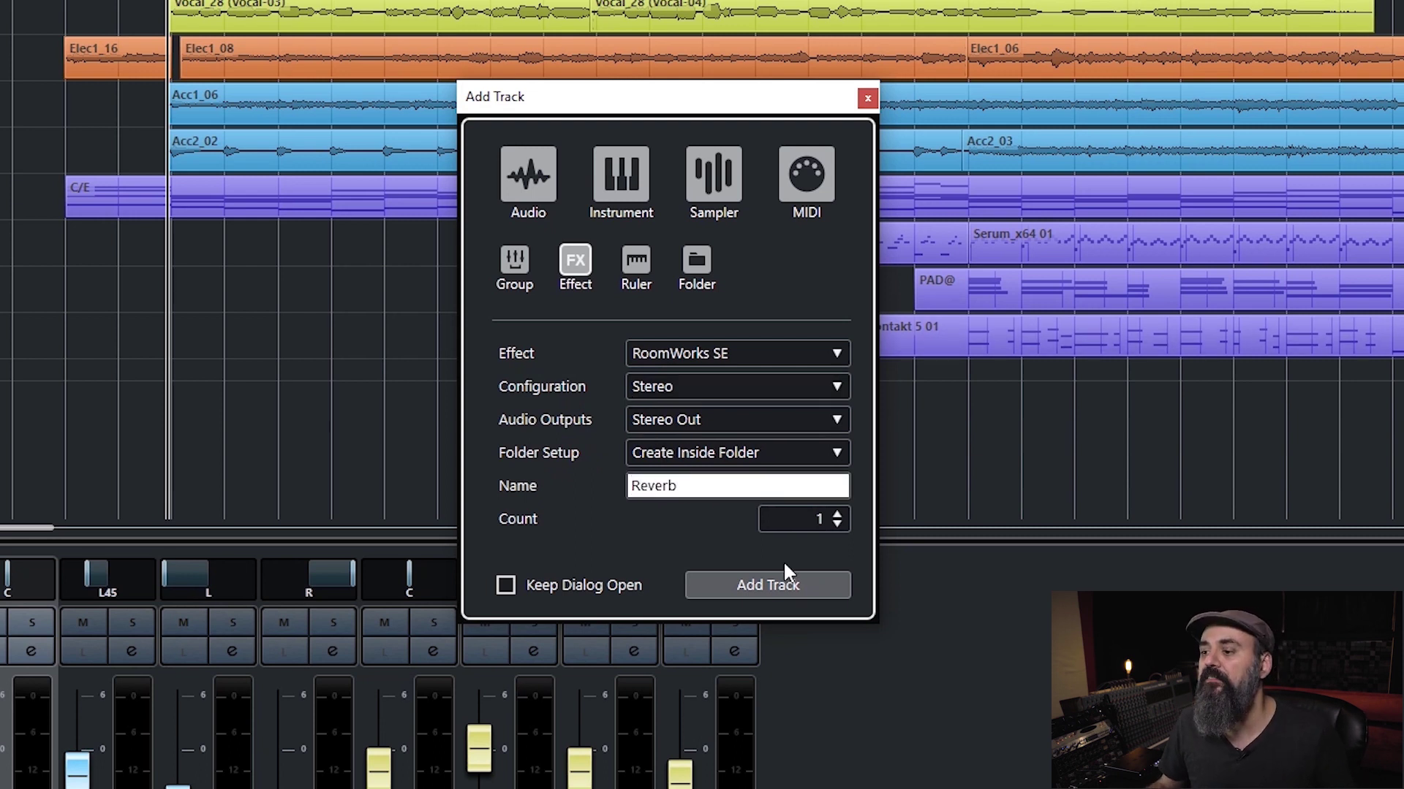
click(776, 579)
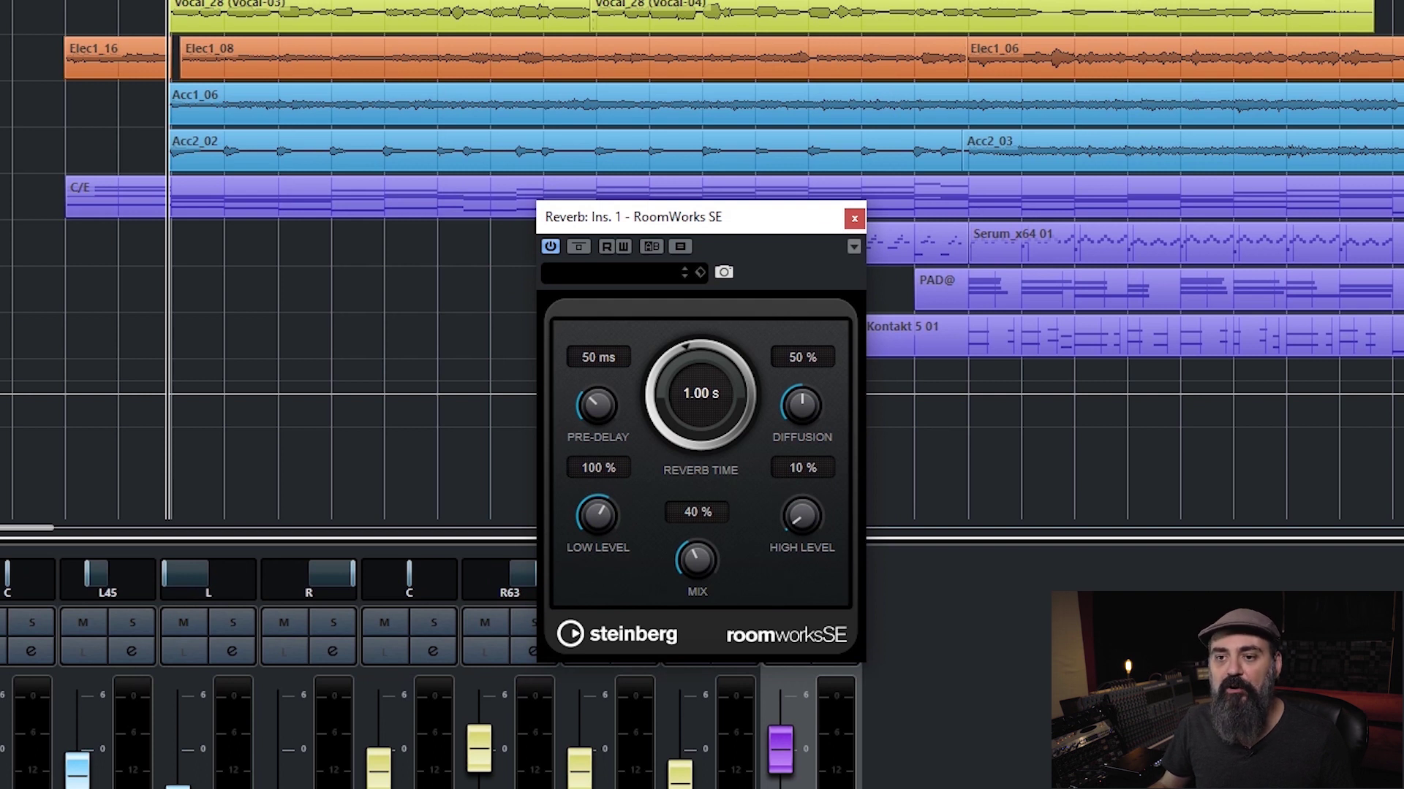
- Look through the RoomWorks SE preset list and close it without loading a preset
click(631, 273)
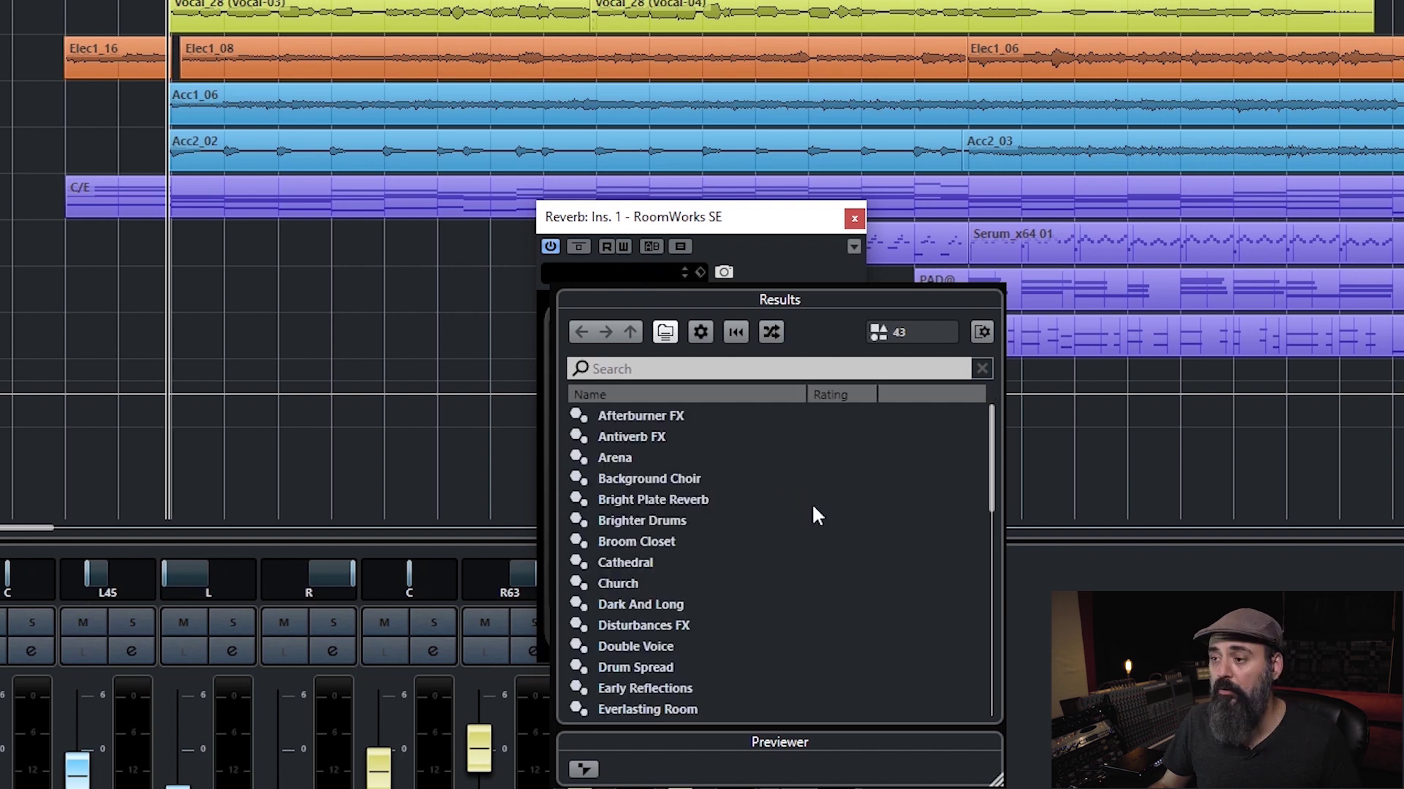
scroll(812, 502, down, 8)
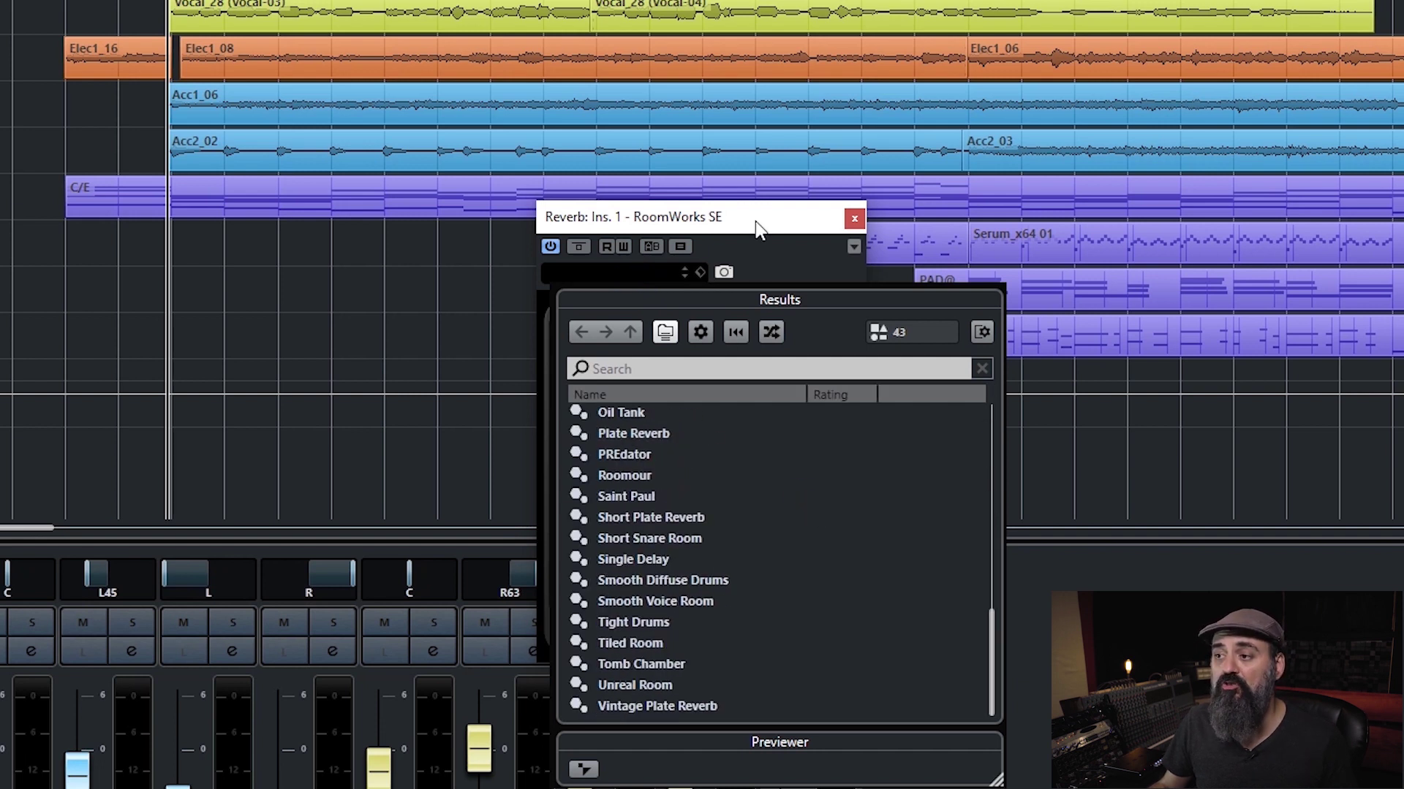
click(759, 241)
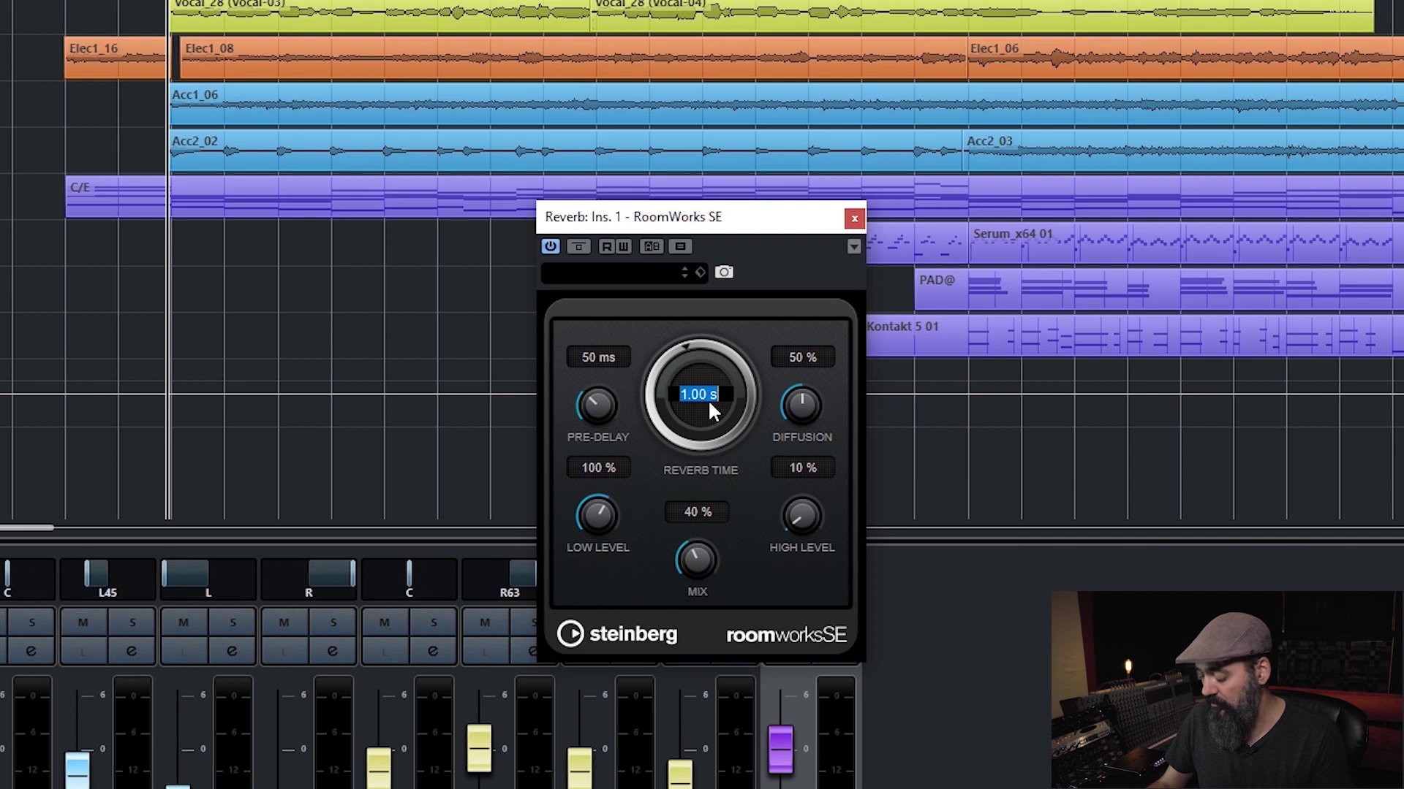
- Set RoomWorks SE's reverb time to 2.5 s, diffusion to about 67 % and mix to 100 %
text(2.5)
key(Return)
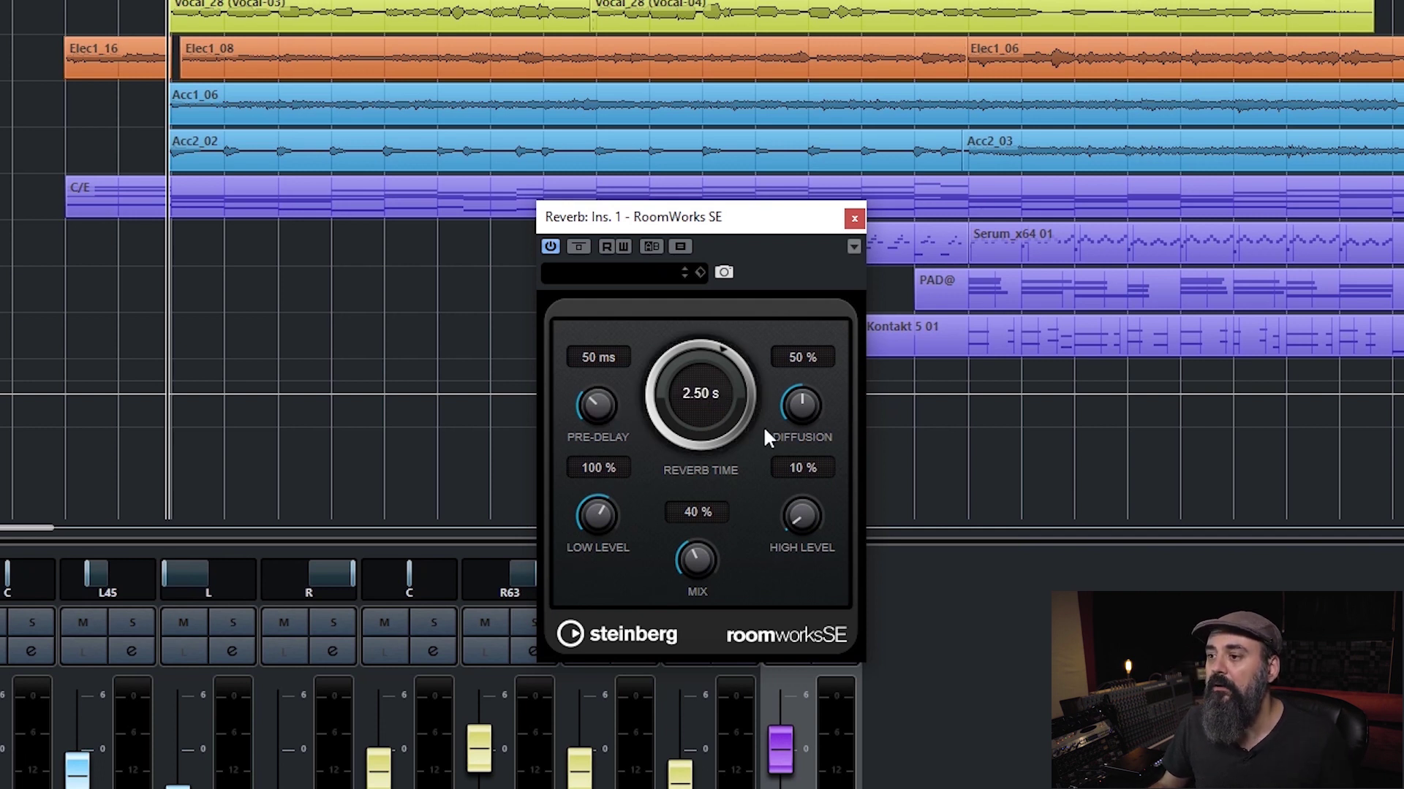
drag(802, 407, 811, 394)
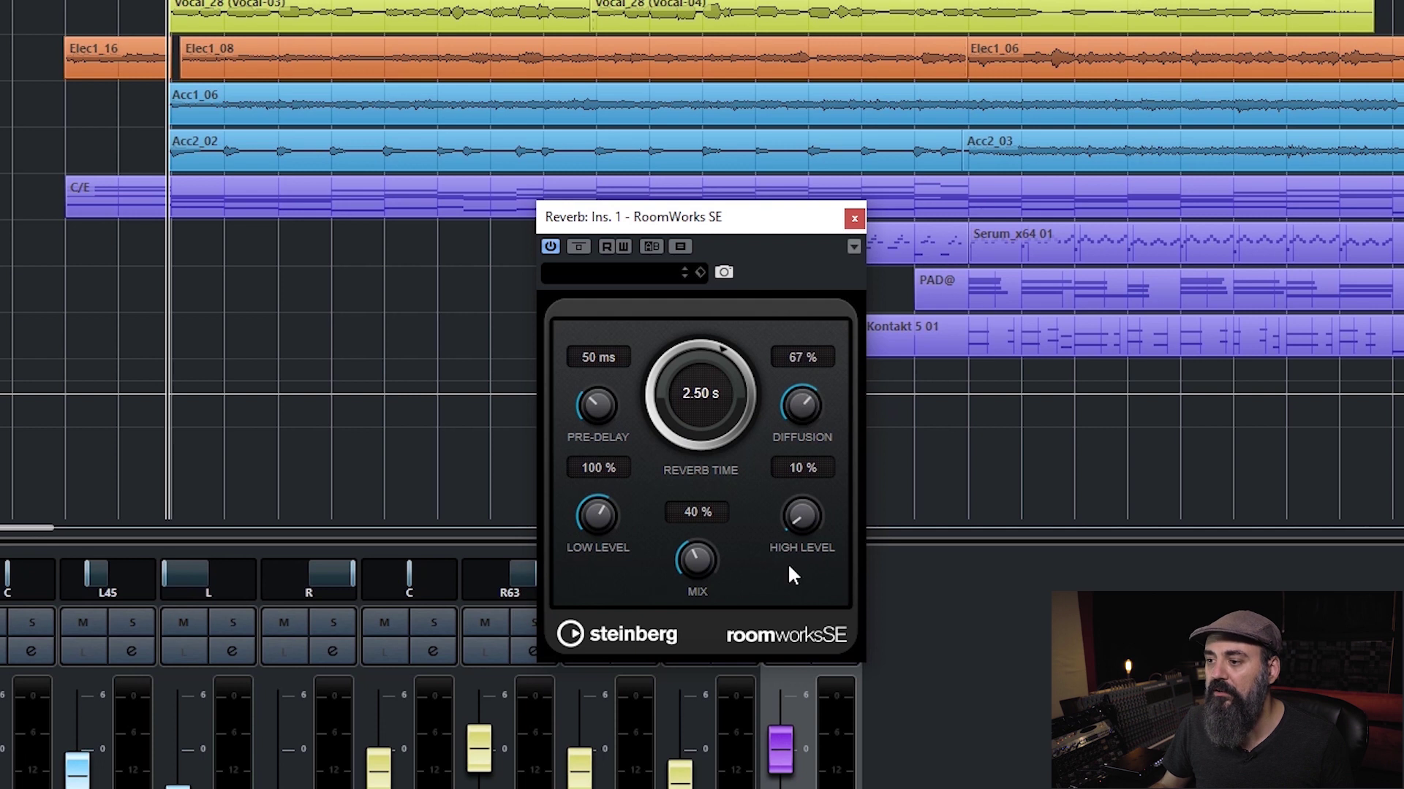
ctrl+click(697, 560)
click(700, 512)
text(100)
key(Return)
- Raise the reverb's diffusion to about 85 % and close the RoomWorks SE window
click(689, 401)
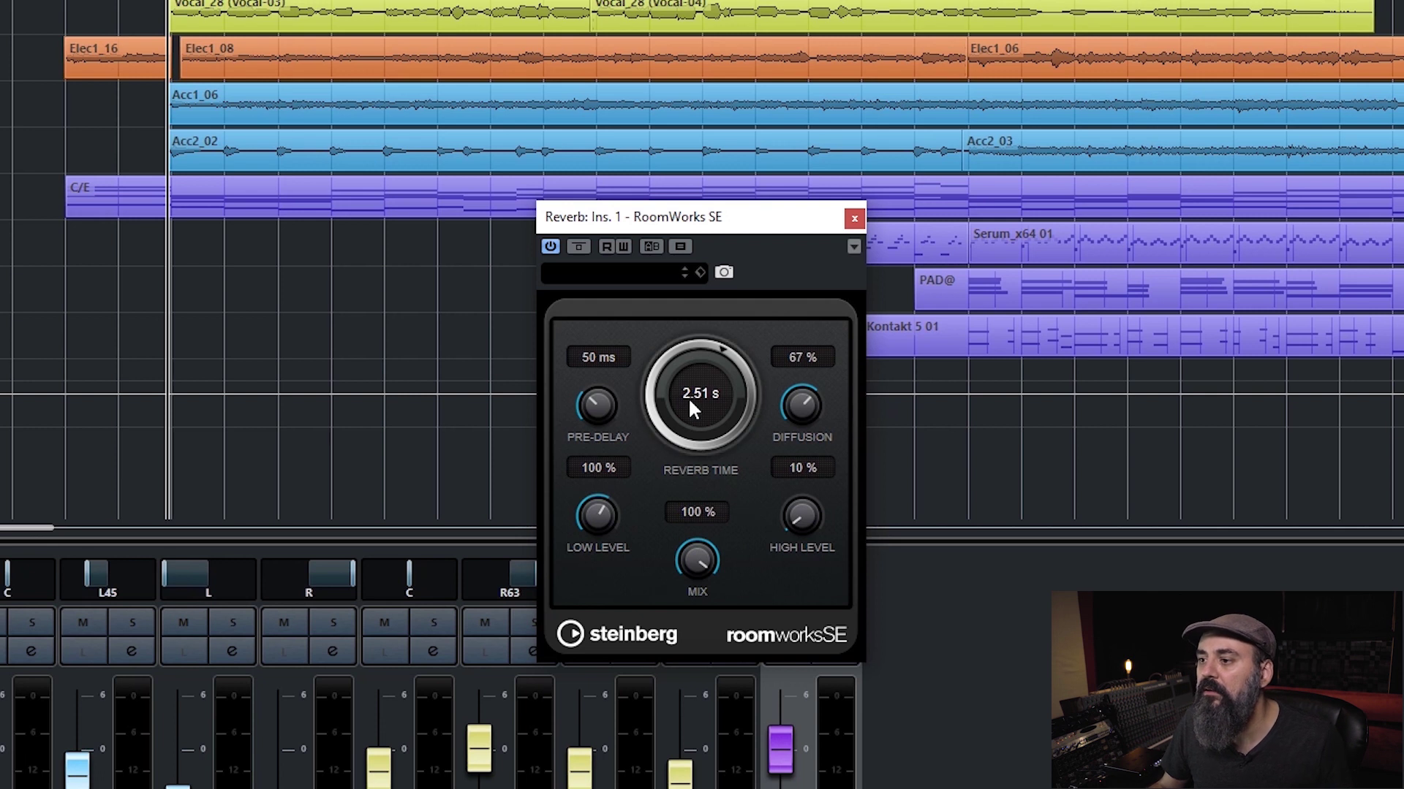
scroll(783, 416, up, 10)
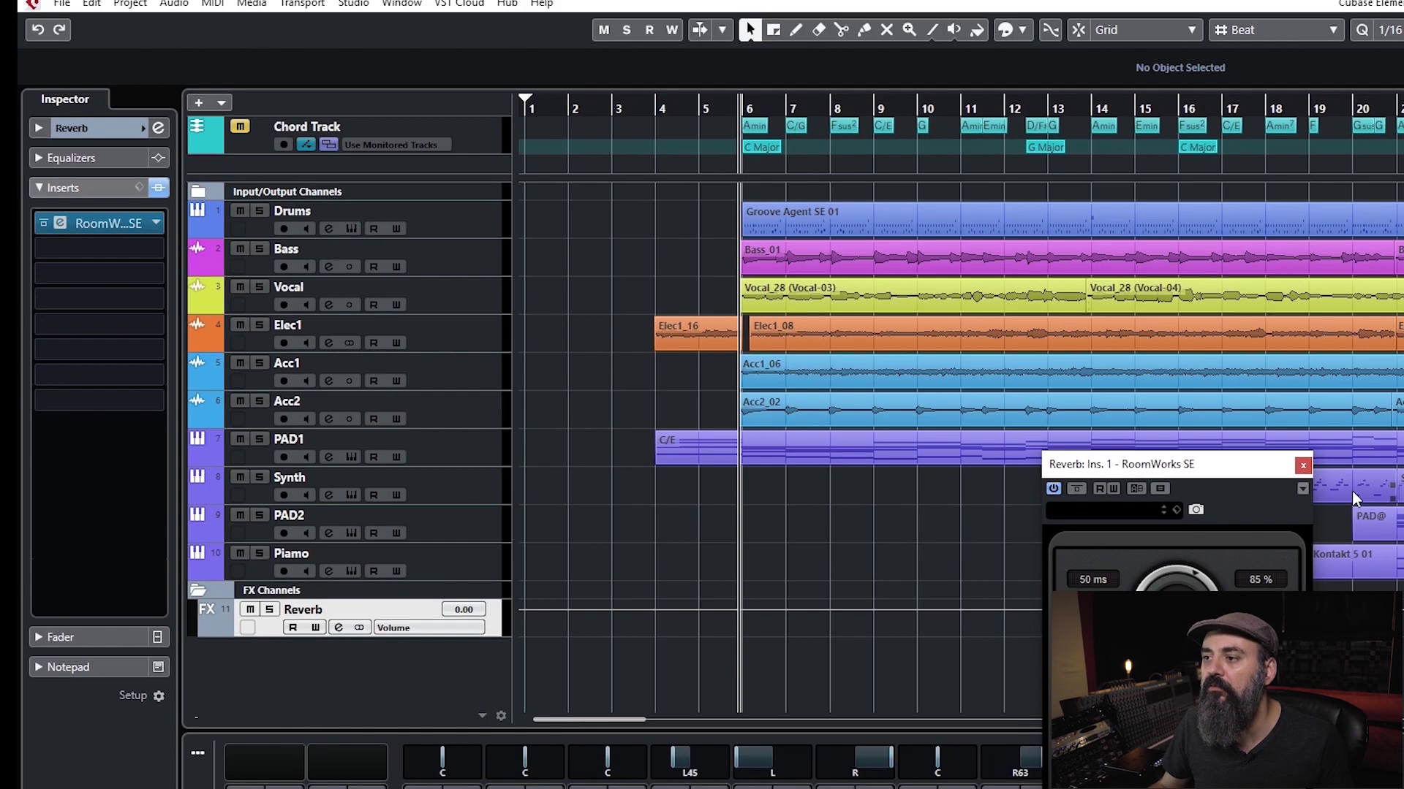
click(1302, 465)
- Route the Vocal track's first send to the Reverb channel, enable it and set its level to about -3.07 dB
click(462, 304)
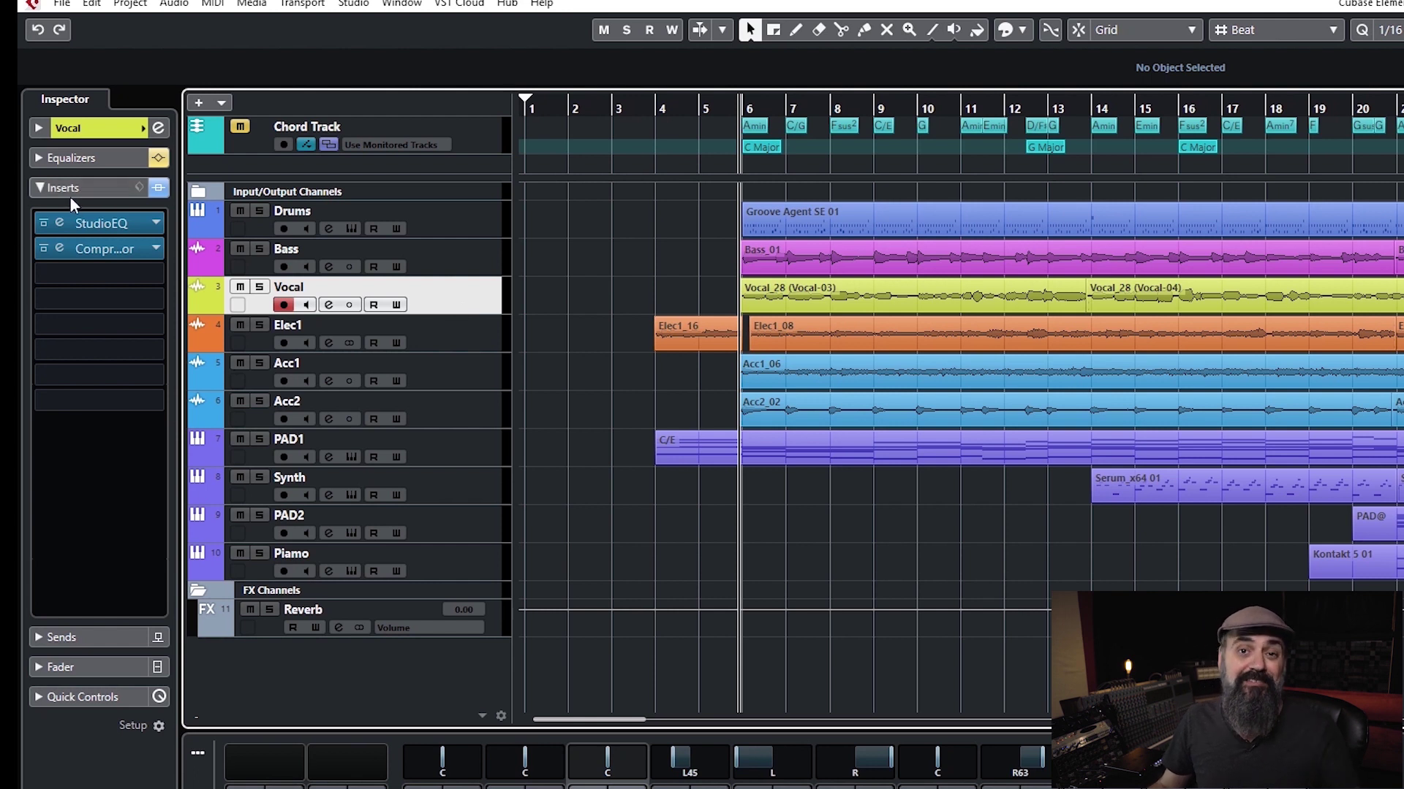
click(90, 193)
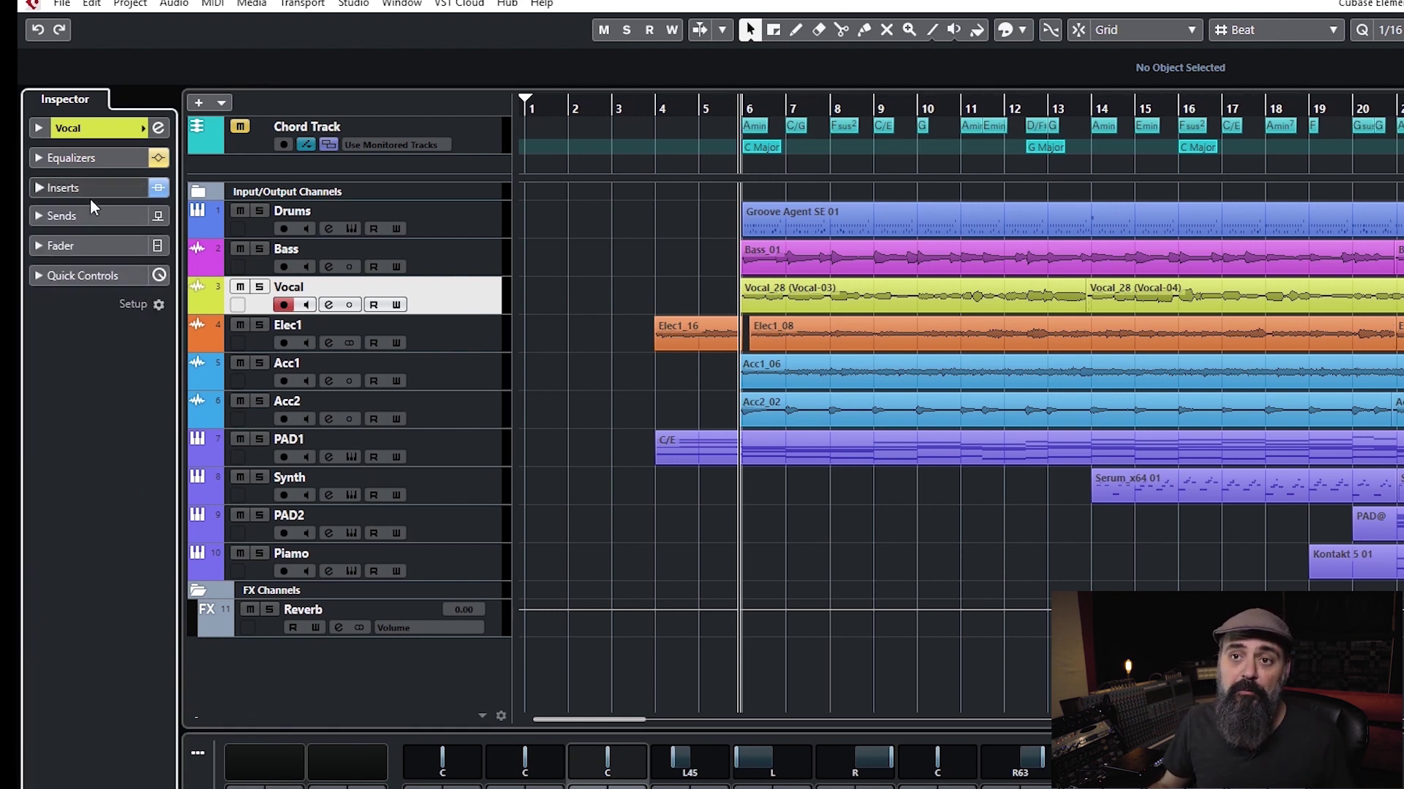
click(89, 225)
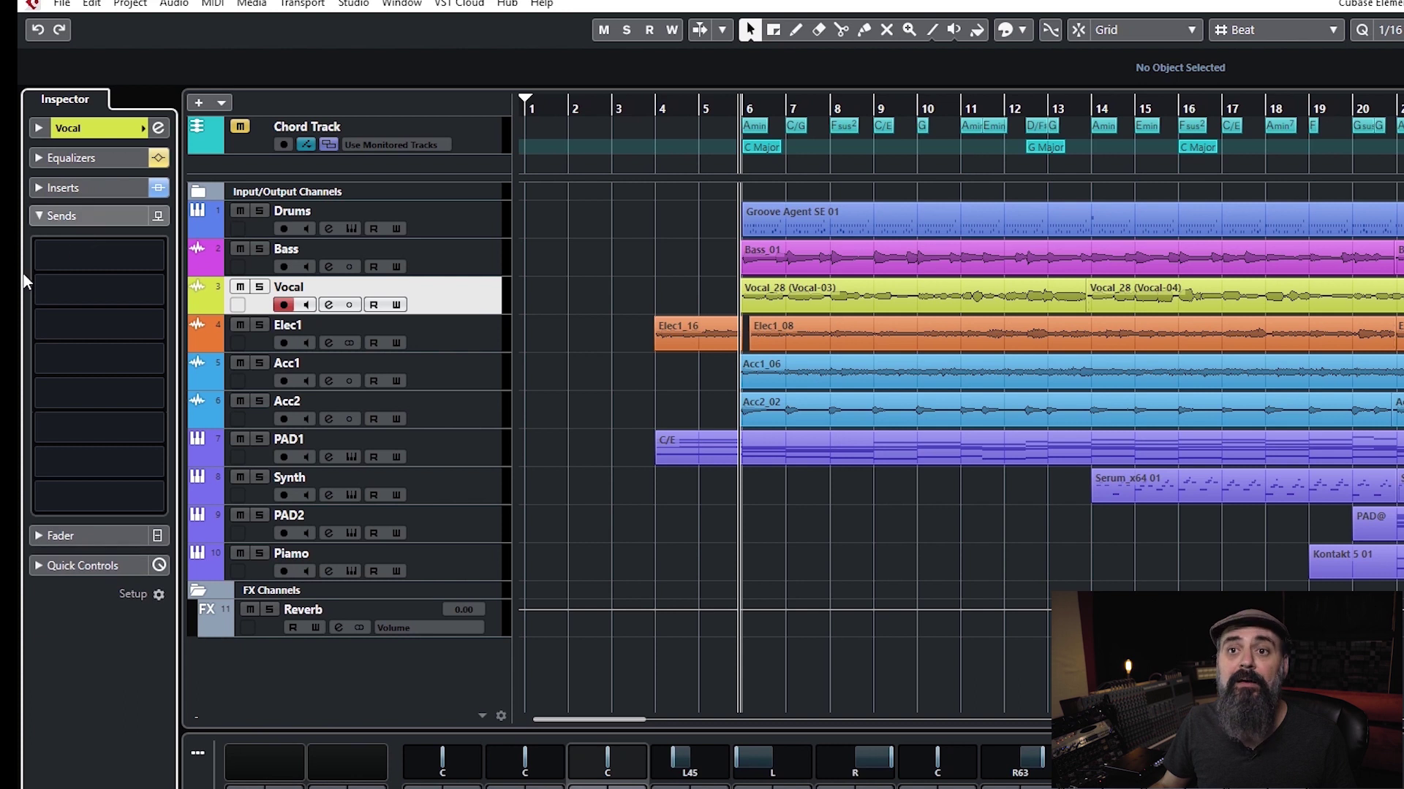
click(143, 255)
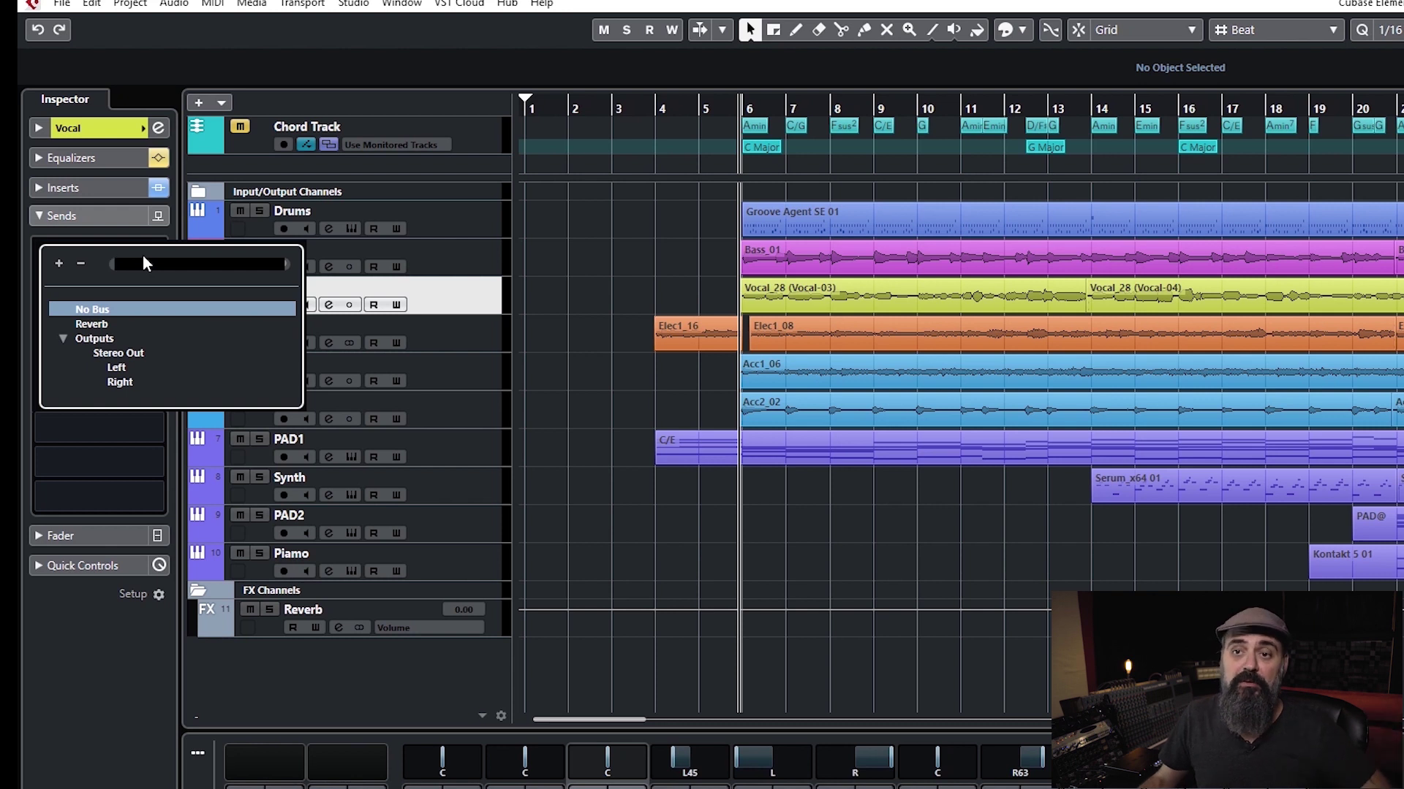
click(91, 324)
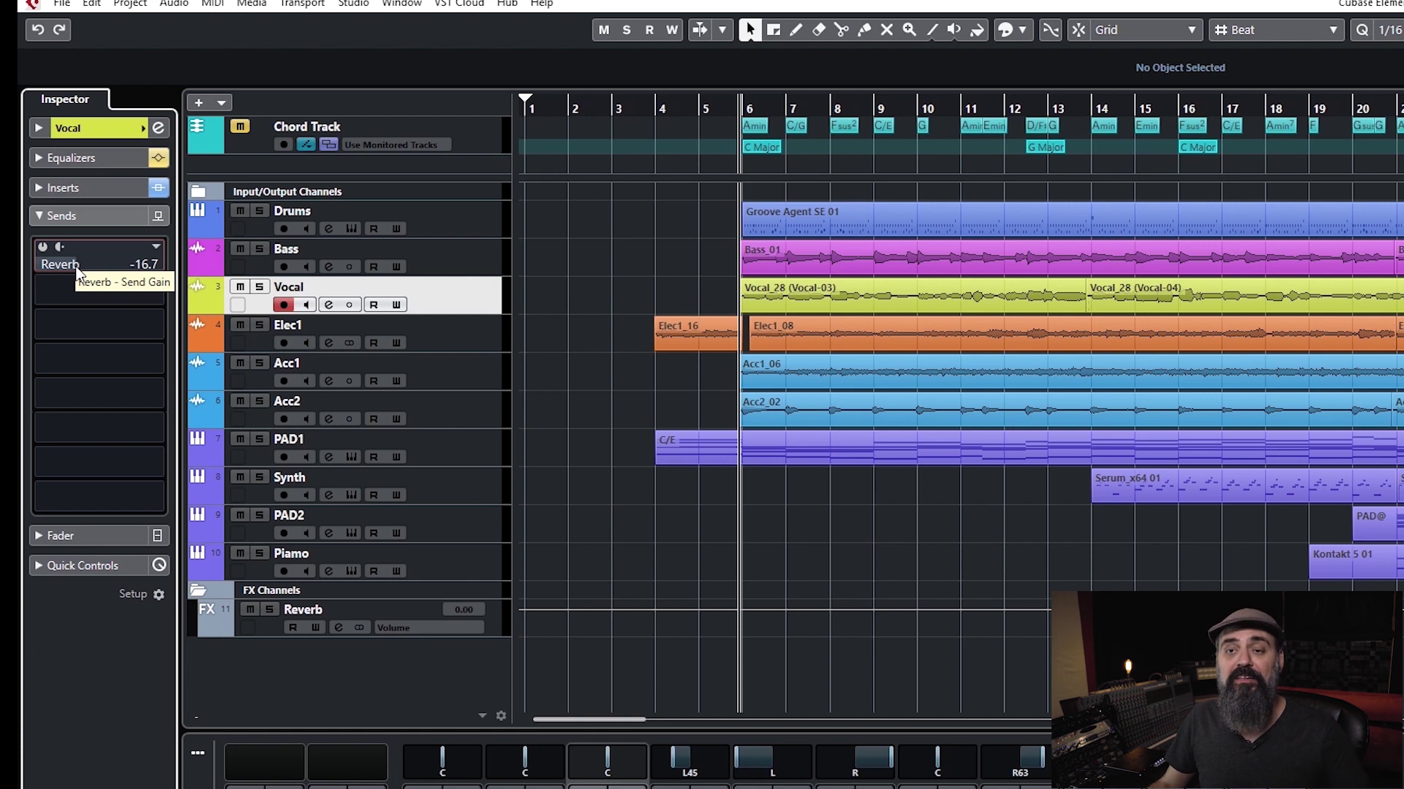
click(43, 247)
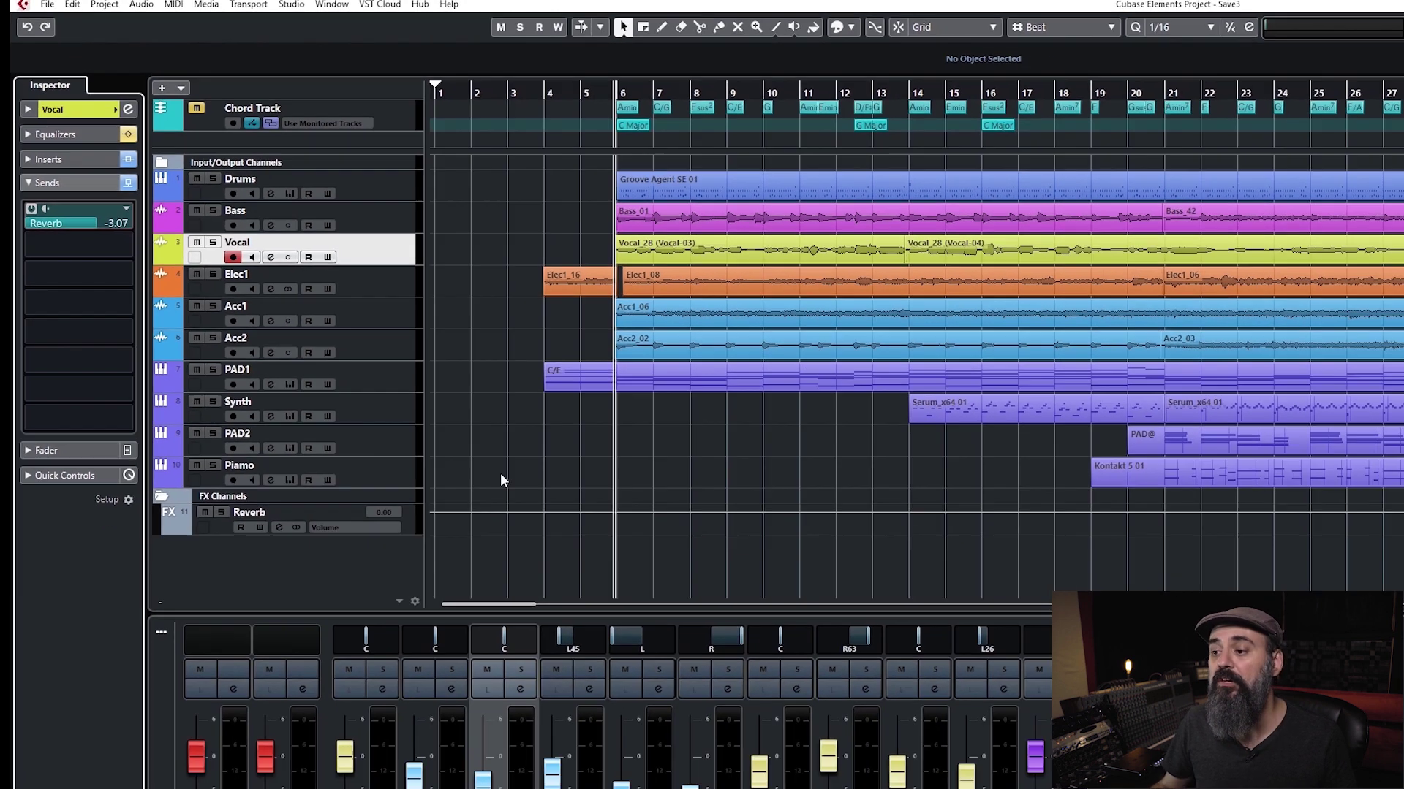
- Reset the Reverb fader and the Vocal's Reverb send level to 0.00 dB and listen to the soloed Vocal
drag(741, 550, 743, 592)
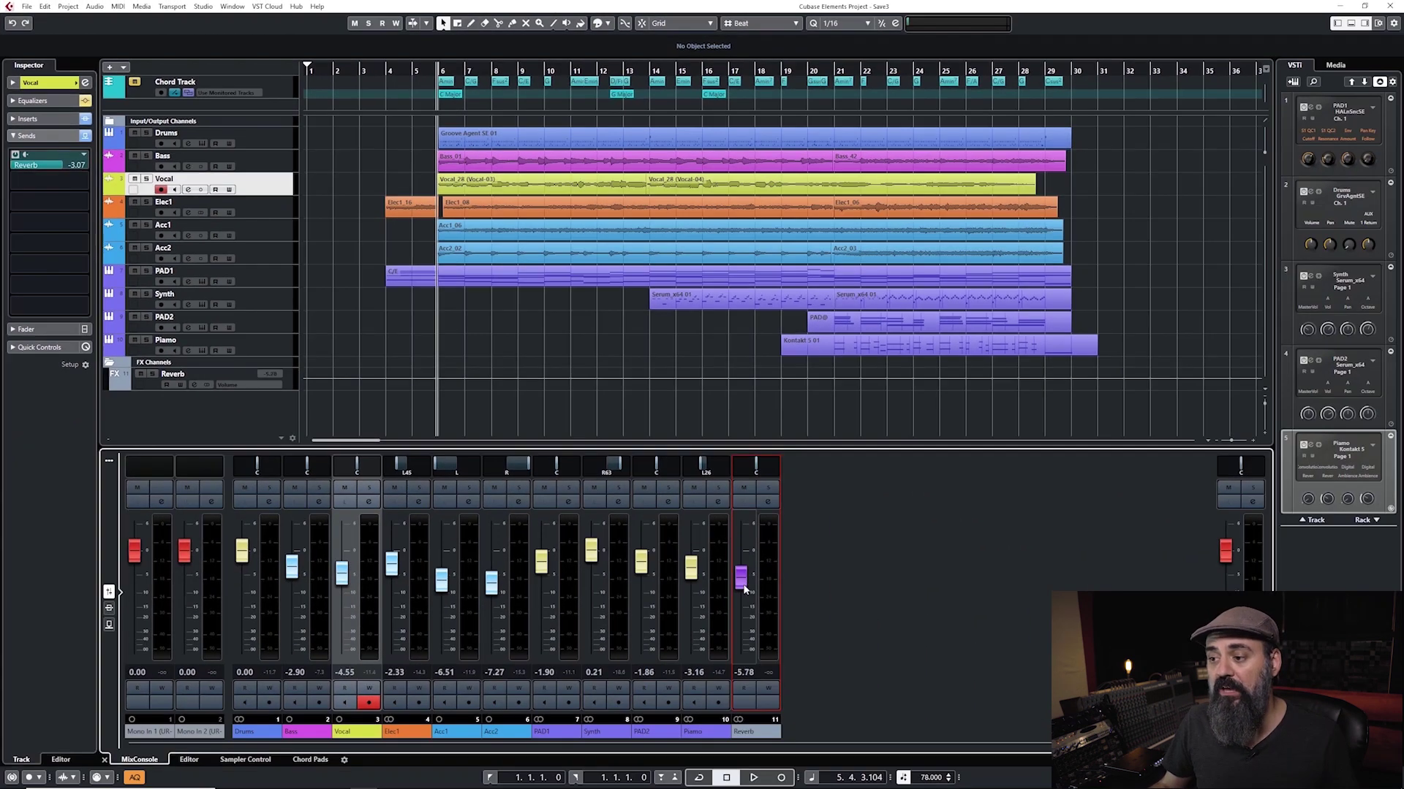
ctrl+click(741, 593)
key(space)
click(146, 179)
ctrl+click(73, 165)
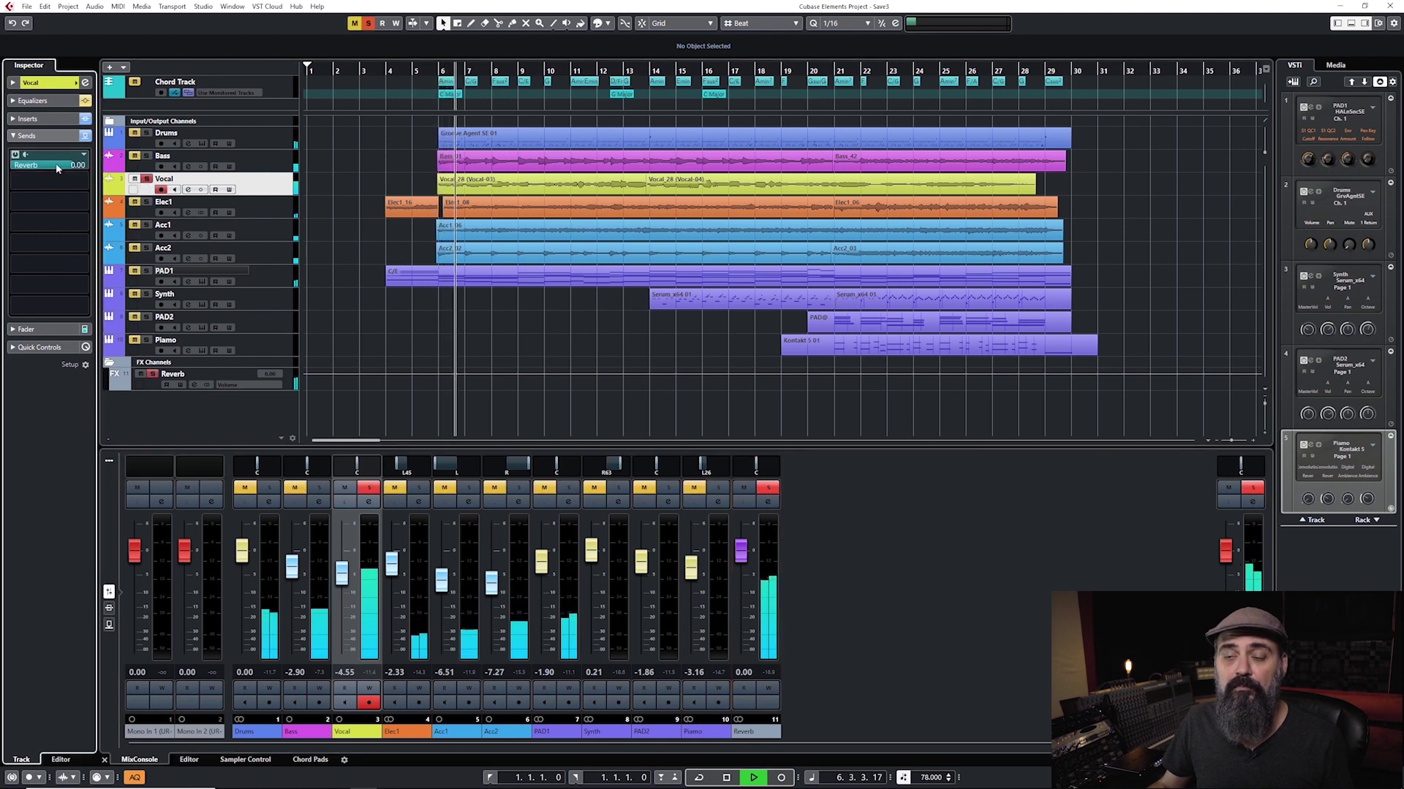
key(space)
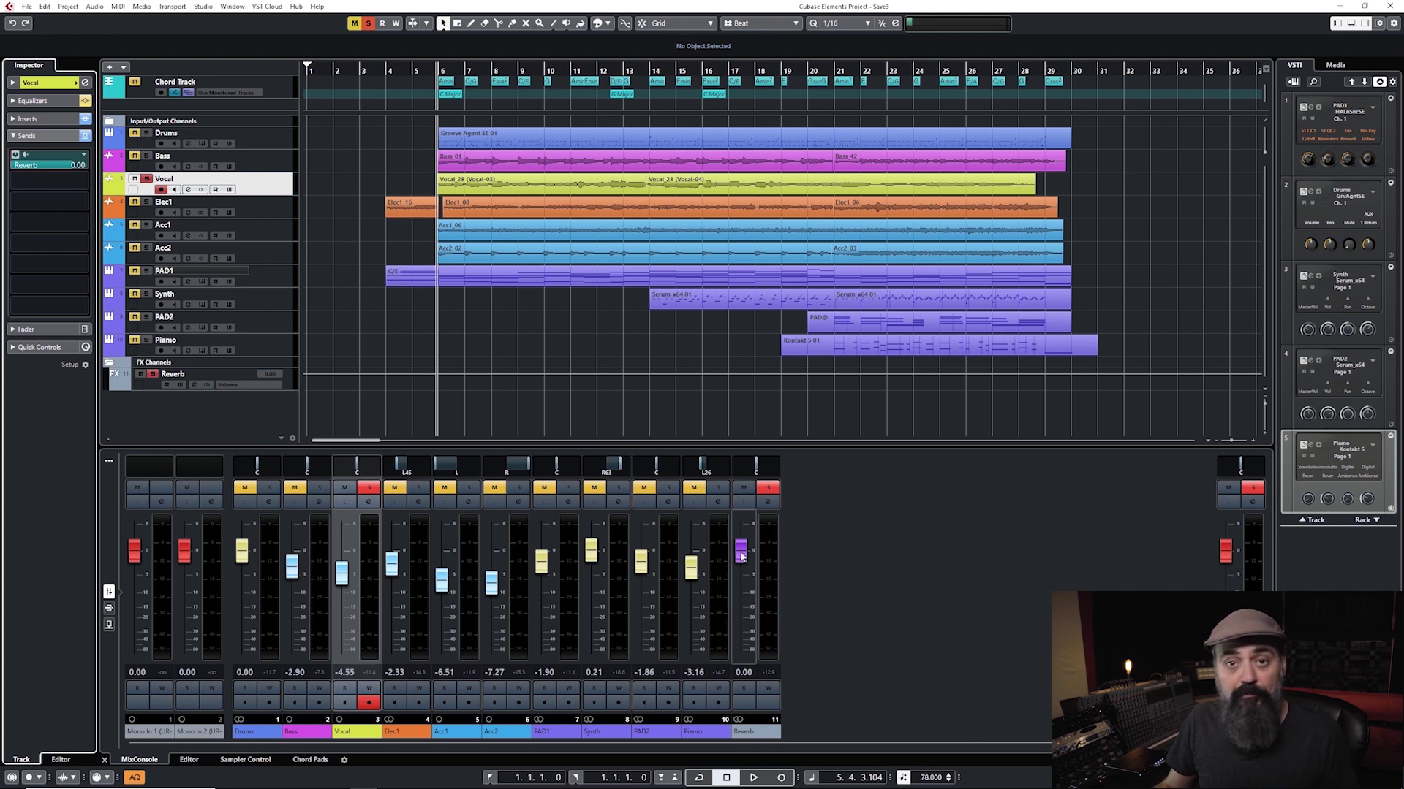
- Try lowering the Reverb channel fader to about -14.5 dB during playback, and reset it to 0.00 dB
key(space)
drag(741, 555, 744, 612)
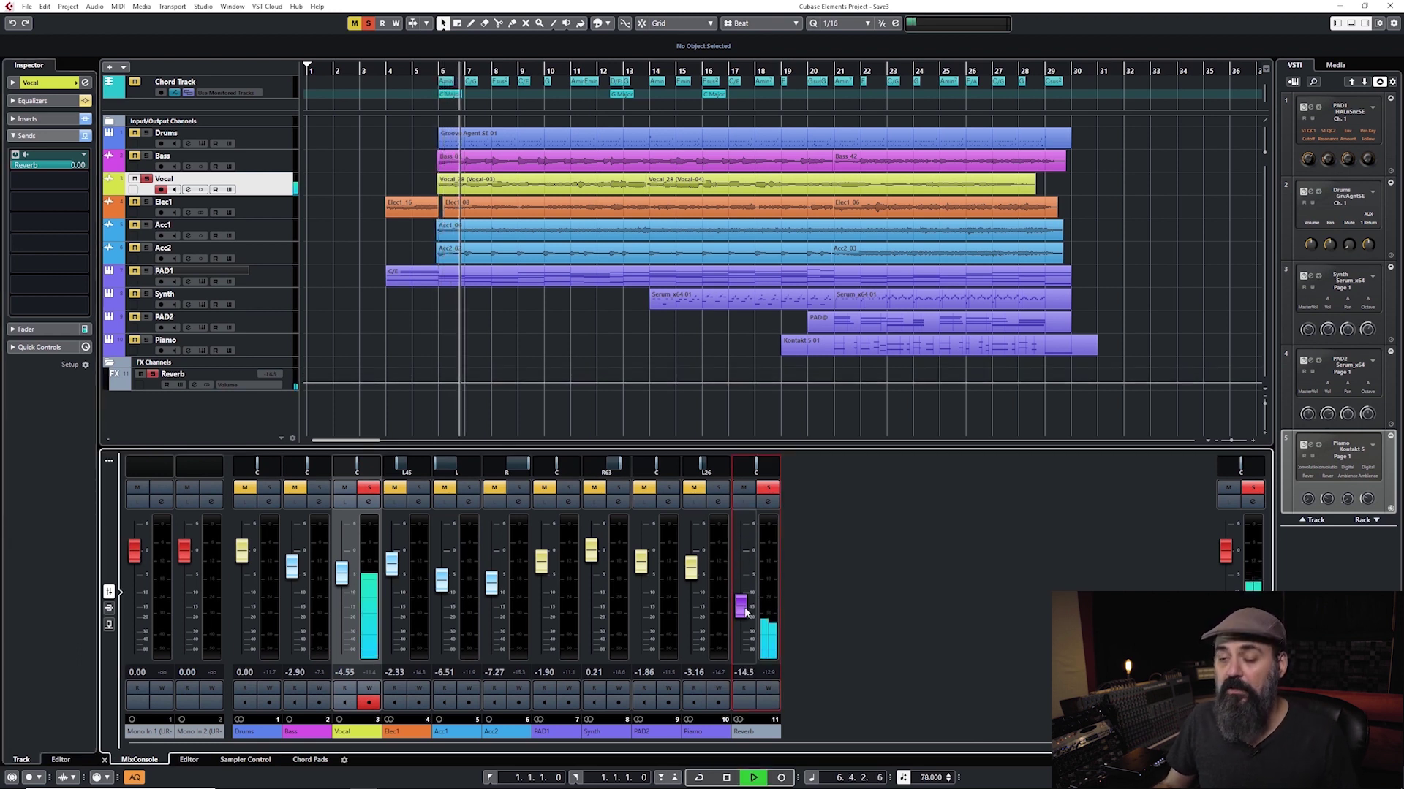
key(space)
ctrl+click(741, 606)
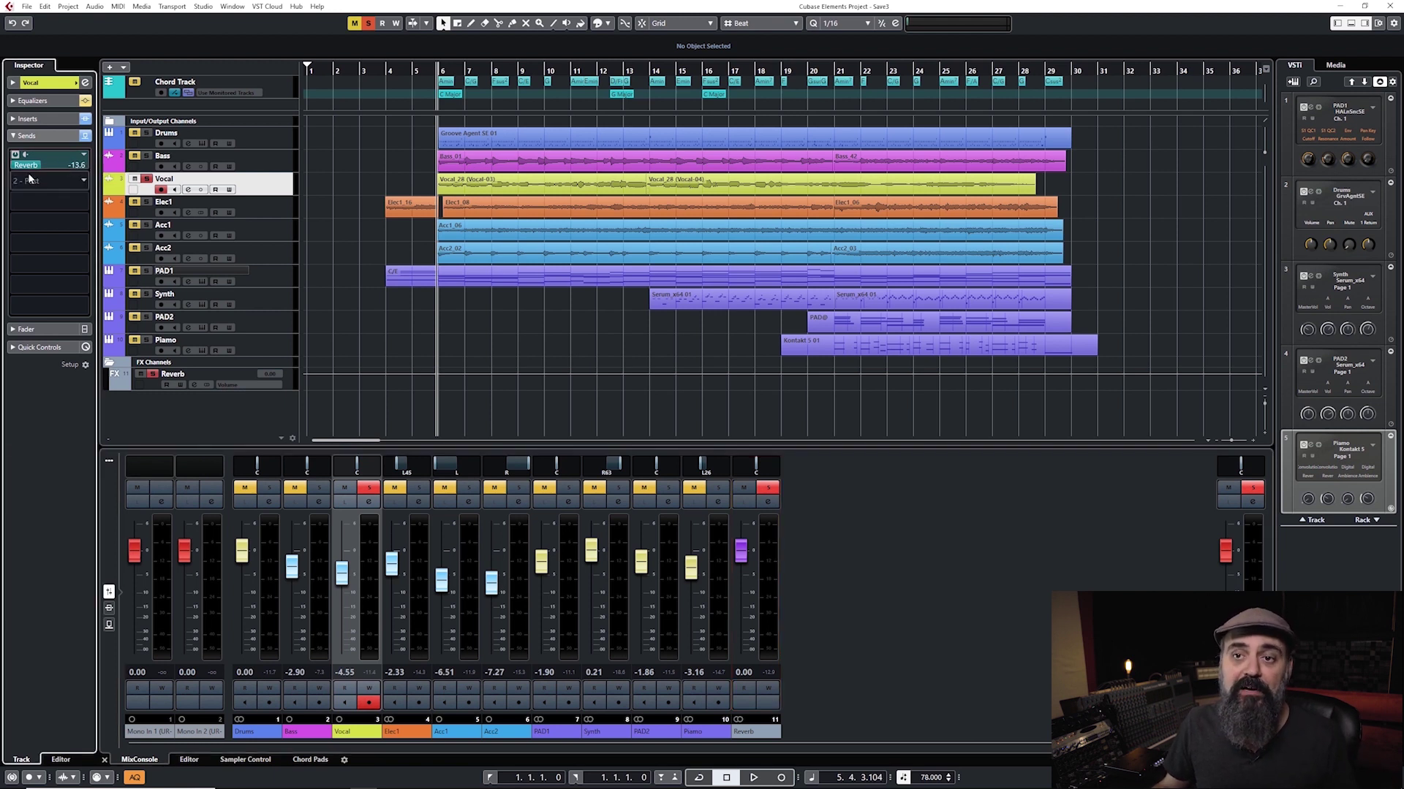
- Adjust the Vocal's Reverb send level to about -13.1 dB while the soloed Vocal plays
key(space)
scroll(41, 164, up, 1)
key(space)
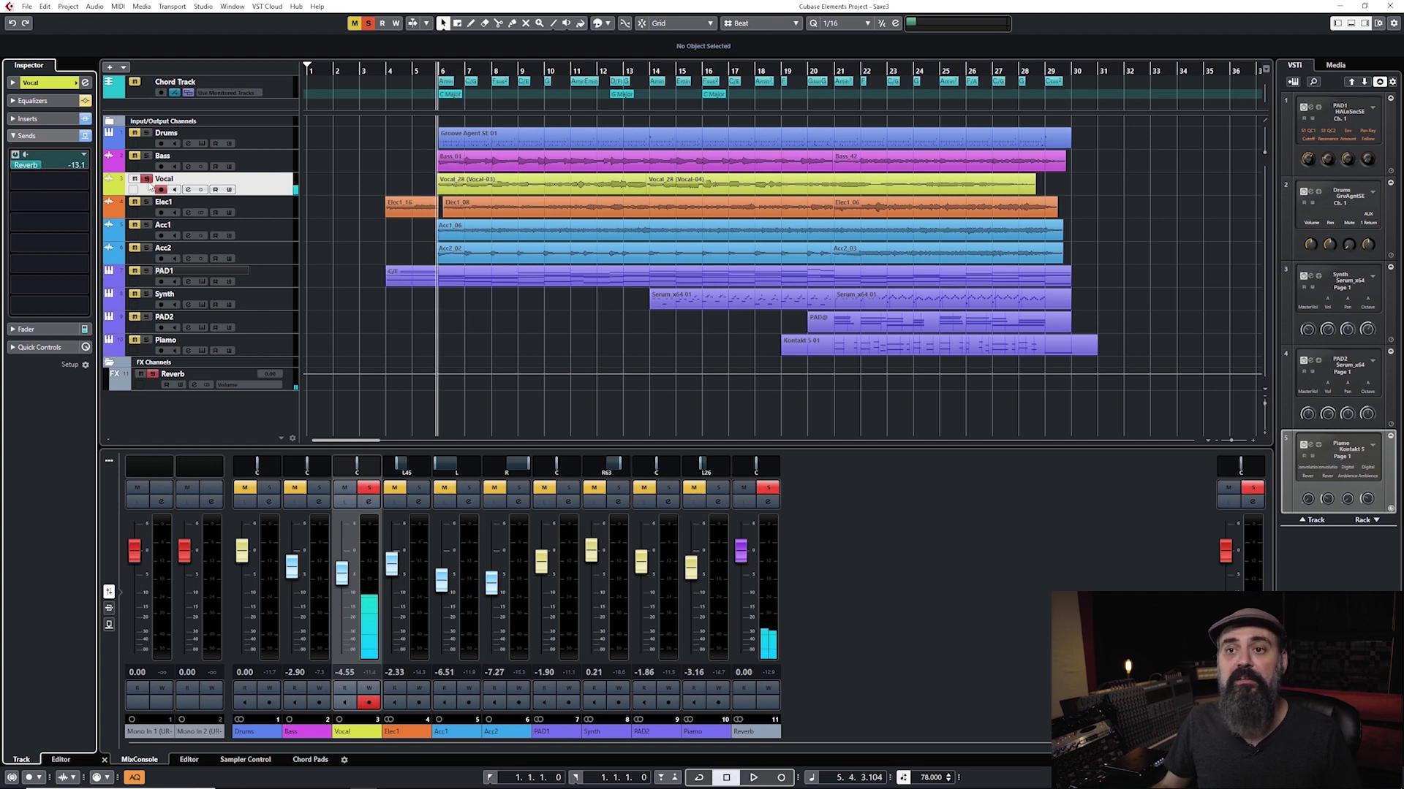
- Turn off the Vocal solo and play the full mix, muting and unmuting the Reverb channel to compare
click(147, 180)
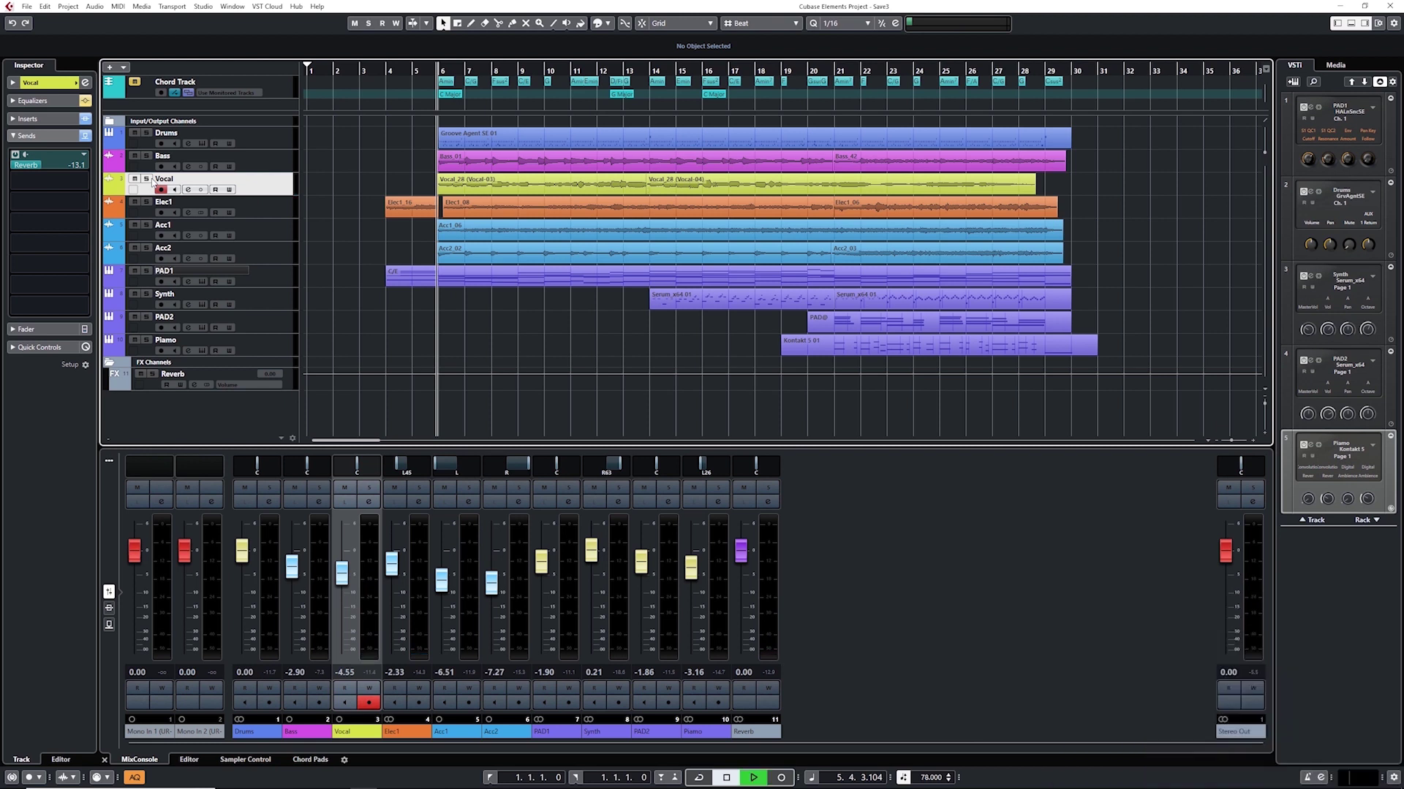
key(space)
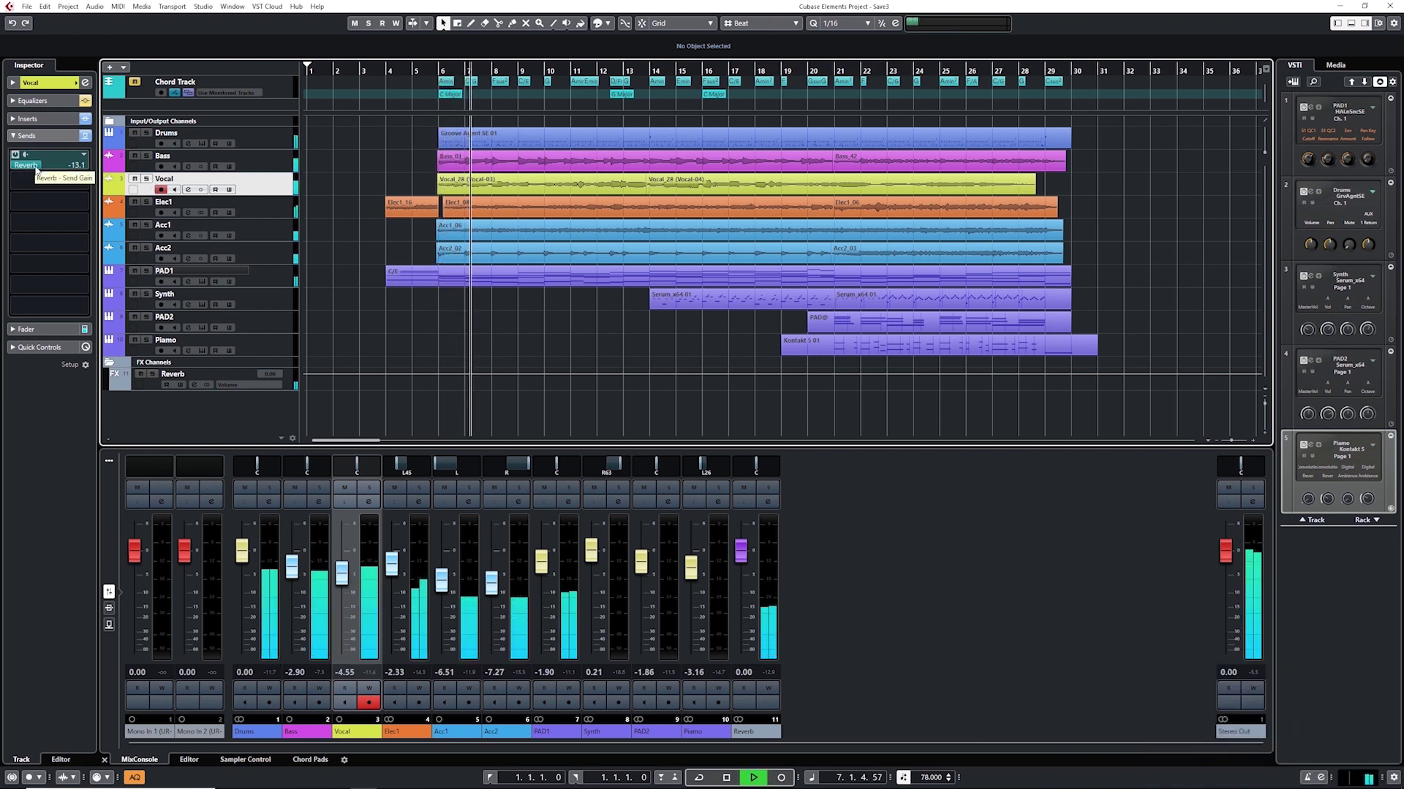
click(744, 488)
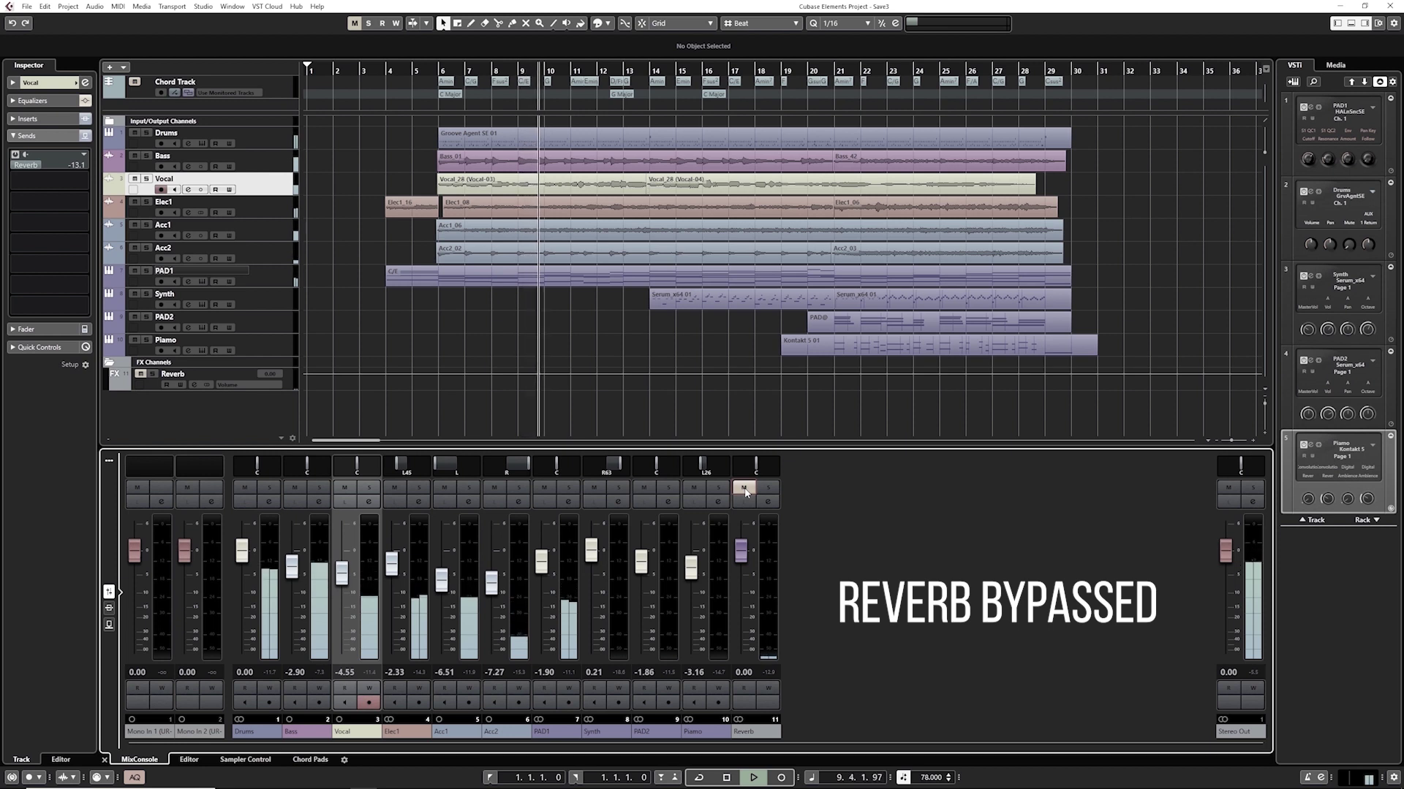
click(745, 488)
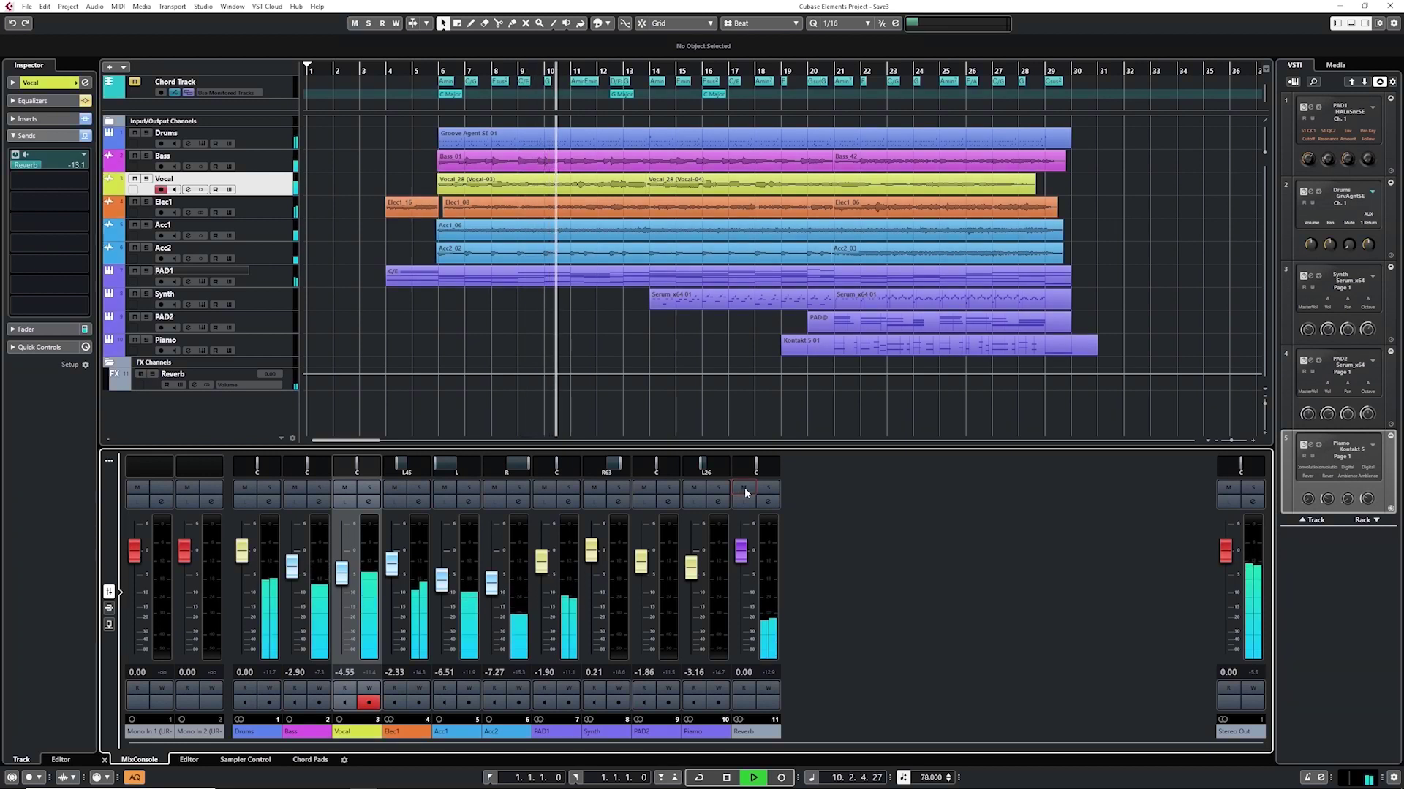
key(space)
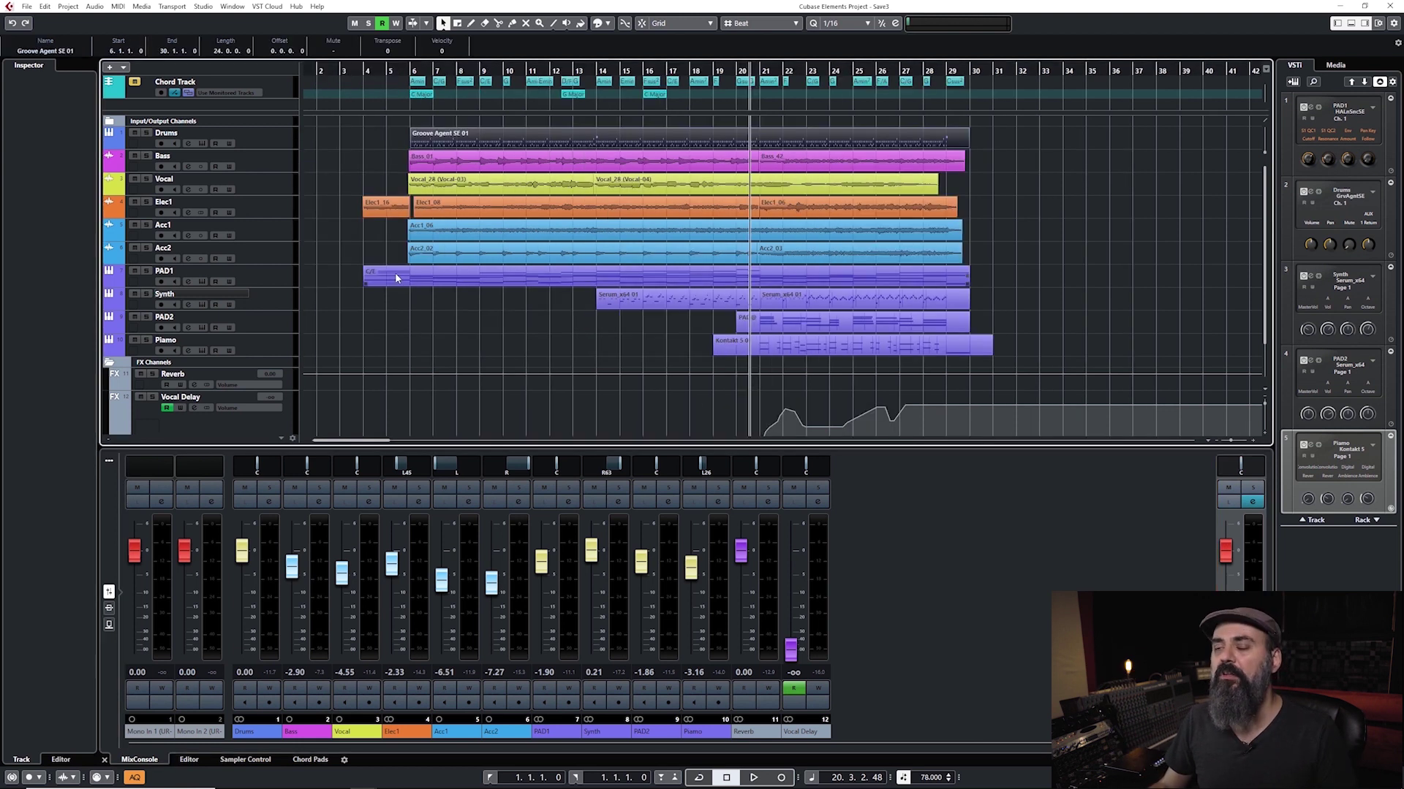
- Set the locators around the selected Groove Agent event and extend the left locator to just before bar 4
key(p)
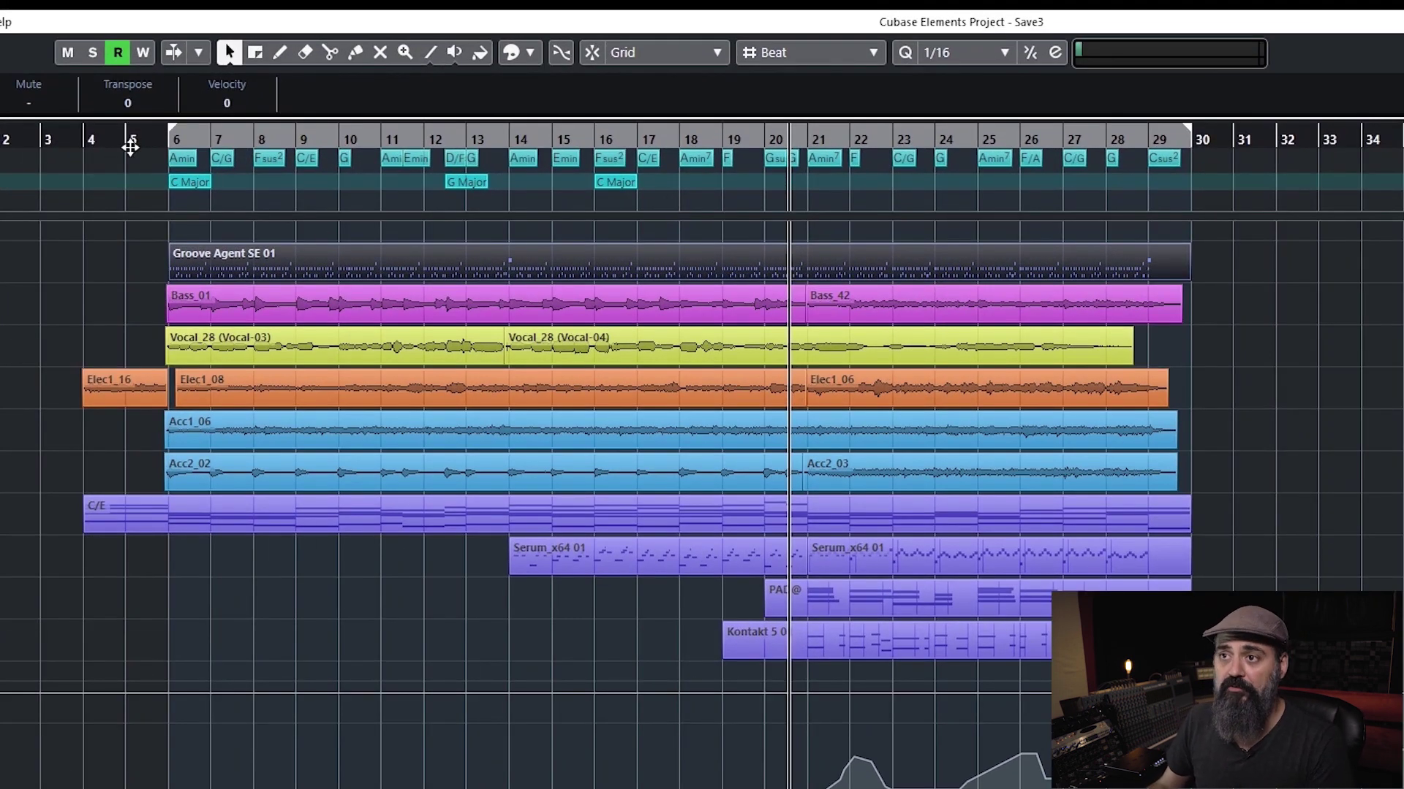
scroll(135, 216, up, 5)
scroll(134, 216, left, 2)
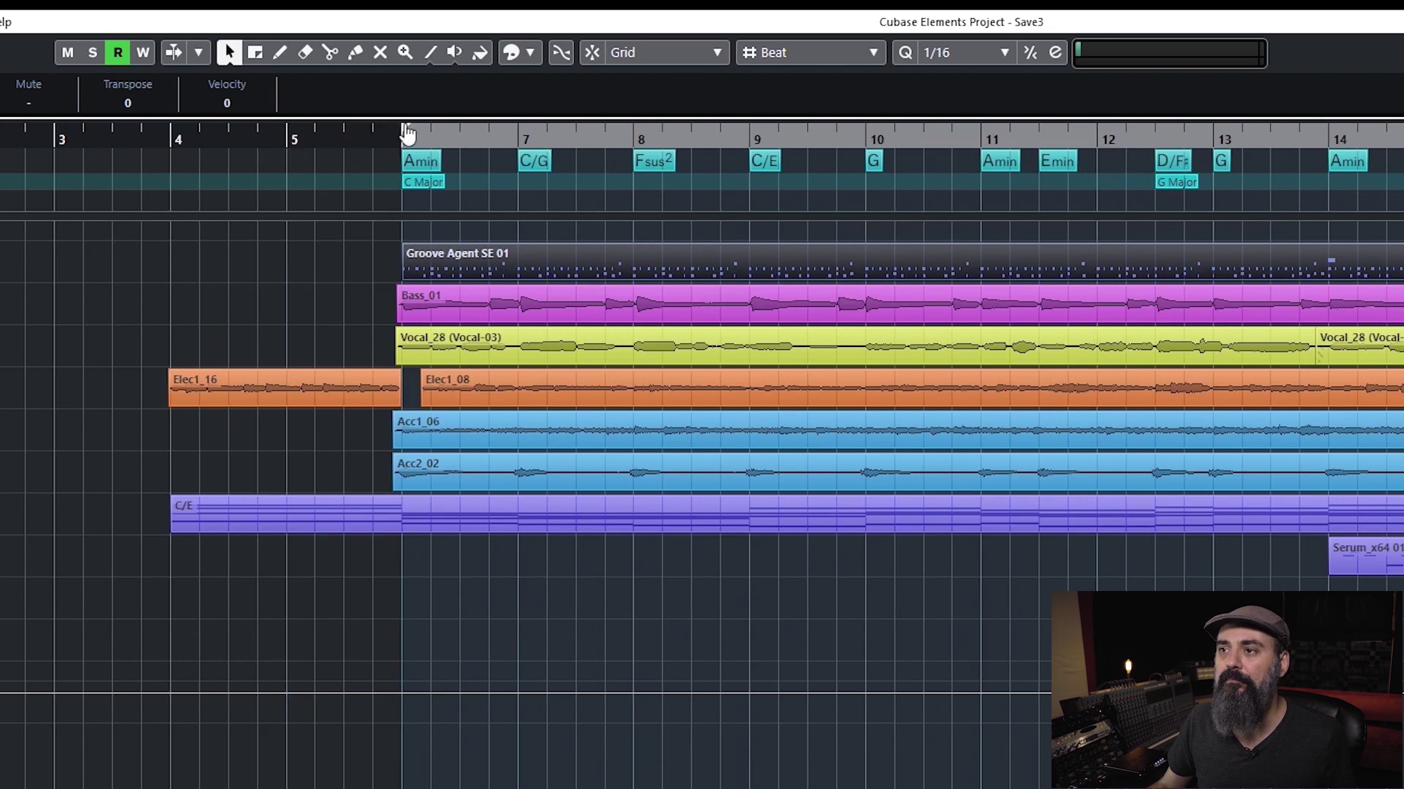
drag(406, 137, 139, 137)
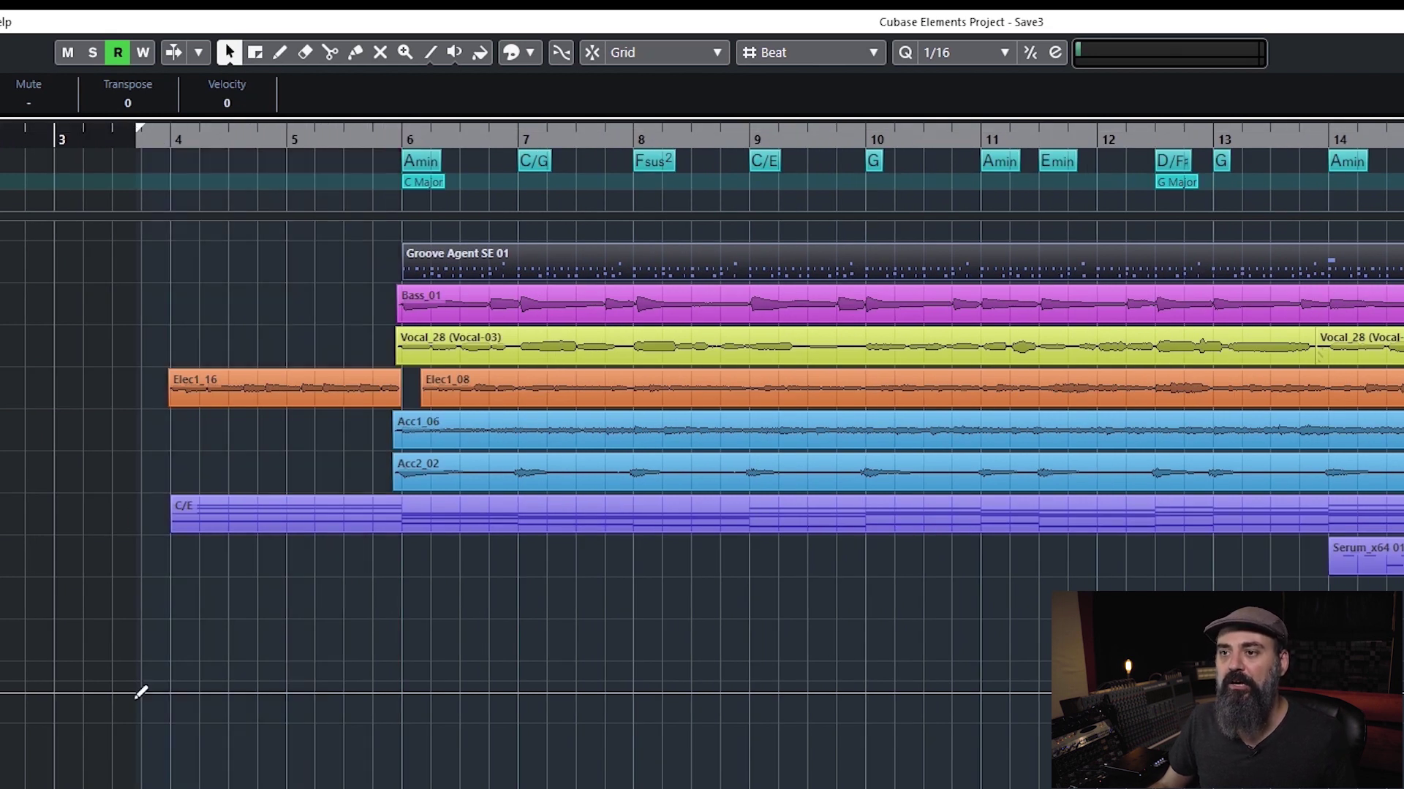
- Extend the right locator from the end of the drum event to just past bar 31, beyond the last piano event
scroll(352, 334, left, 2)
scroll(352, 334, right, 15)
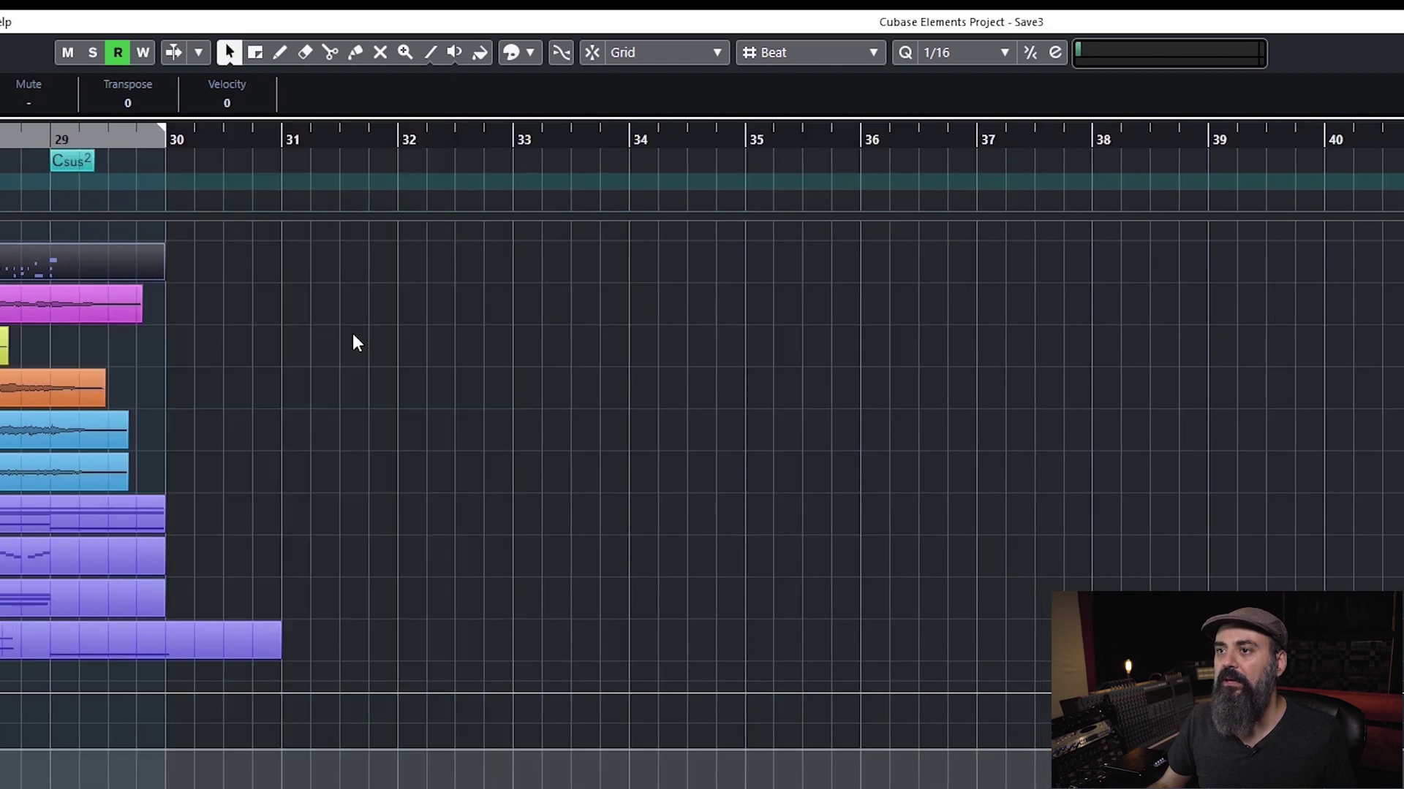
drag(165, 135, 330, 167)
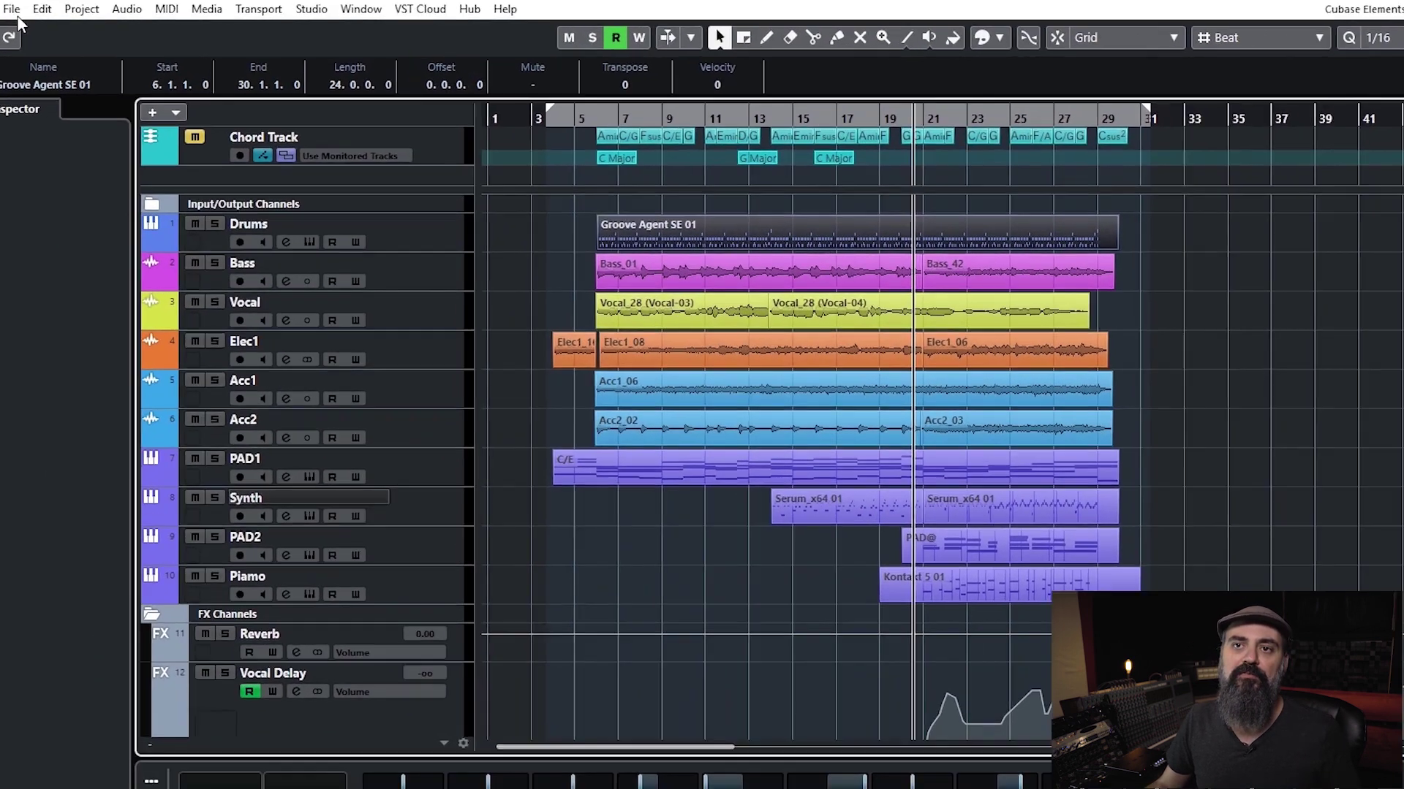
- Open the Audio Mixdown export settings and open the file name for editing
click(13, 9)
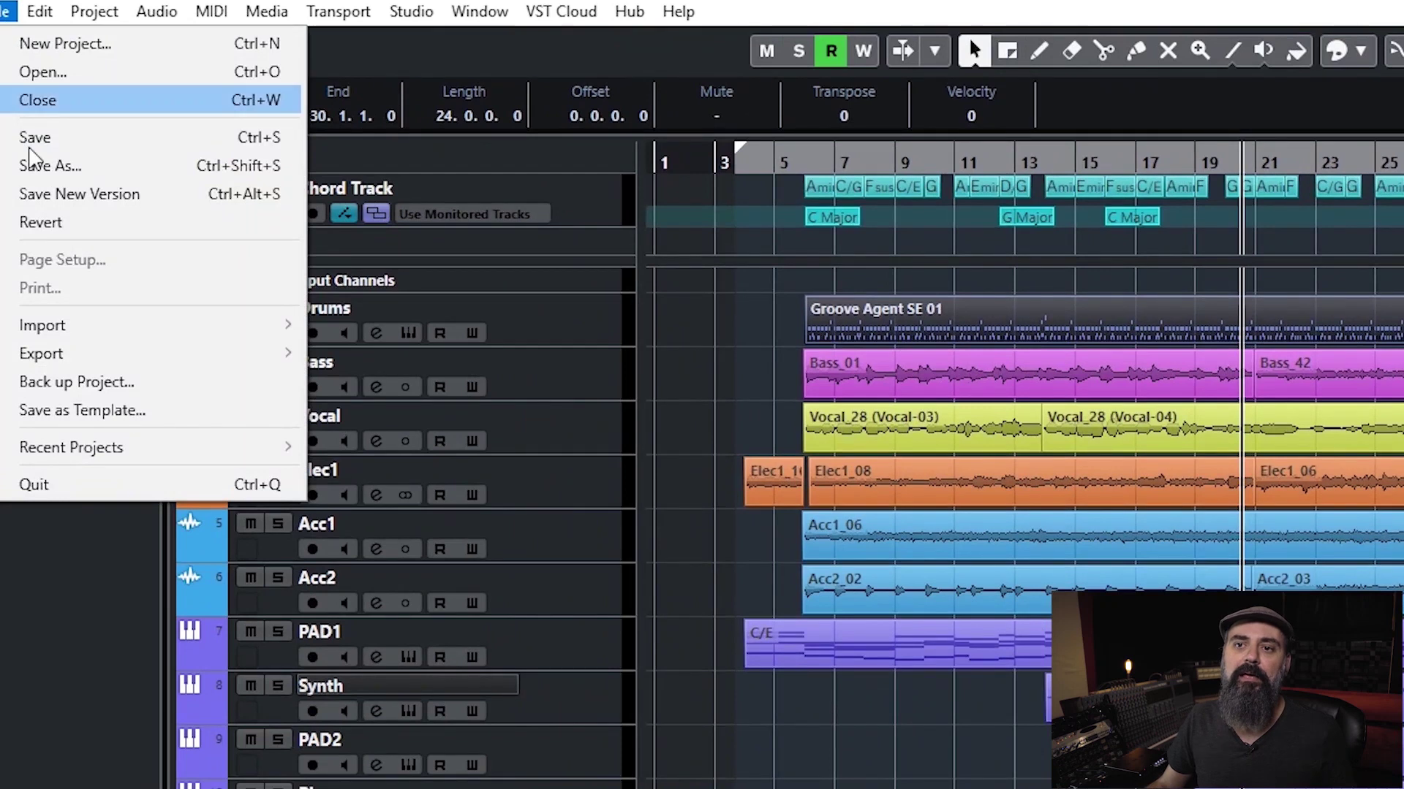
mouse_move(96, 268)
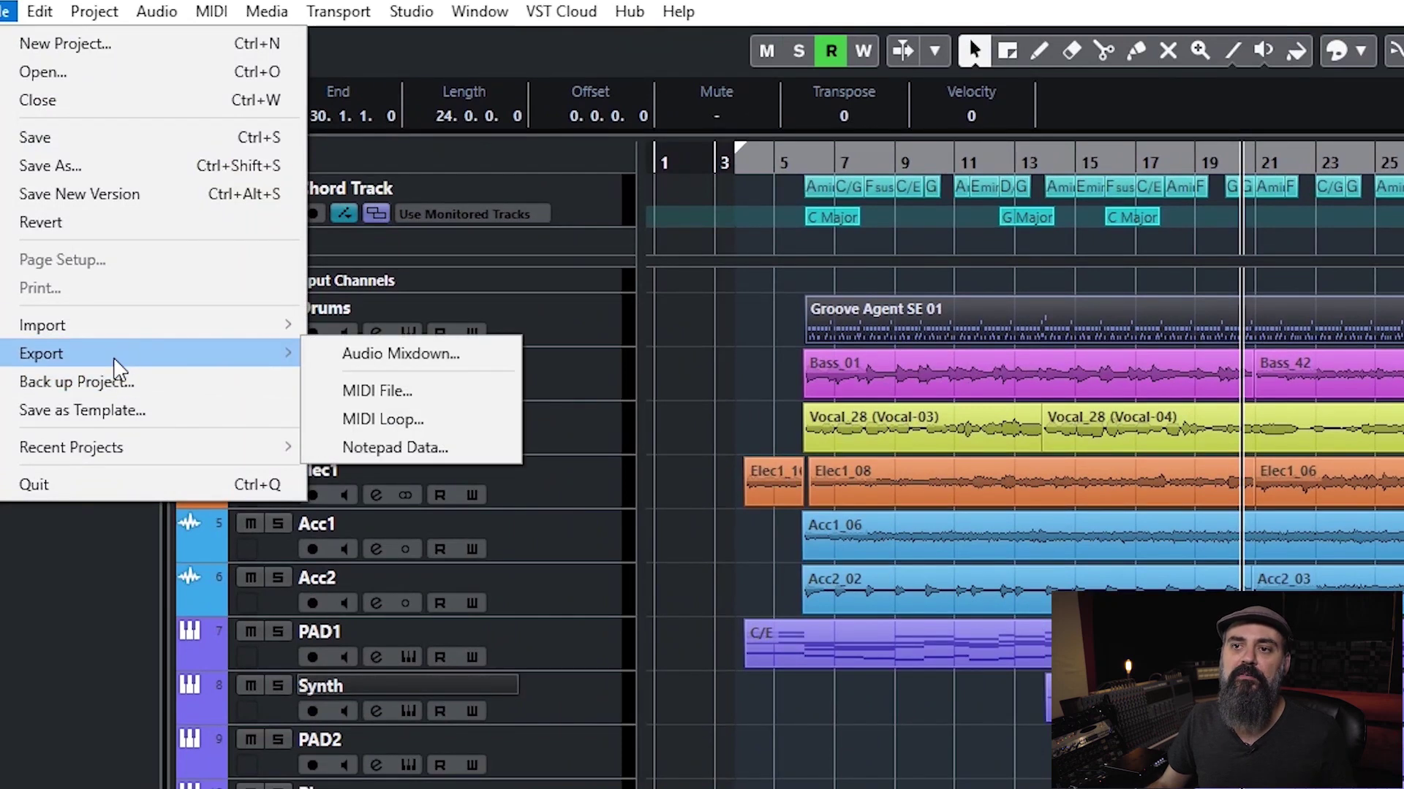
click(404, 356)
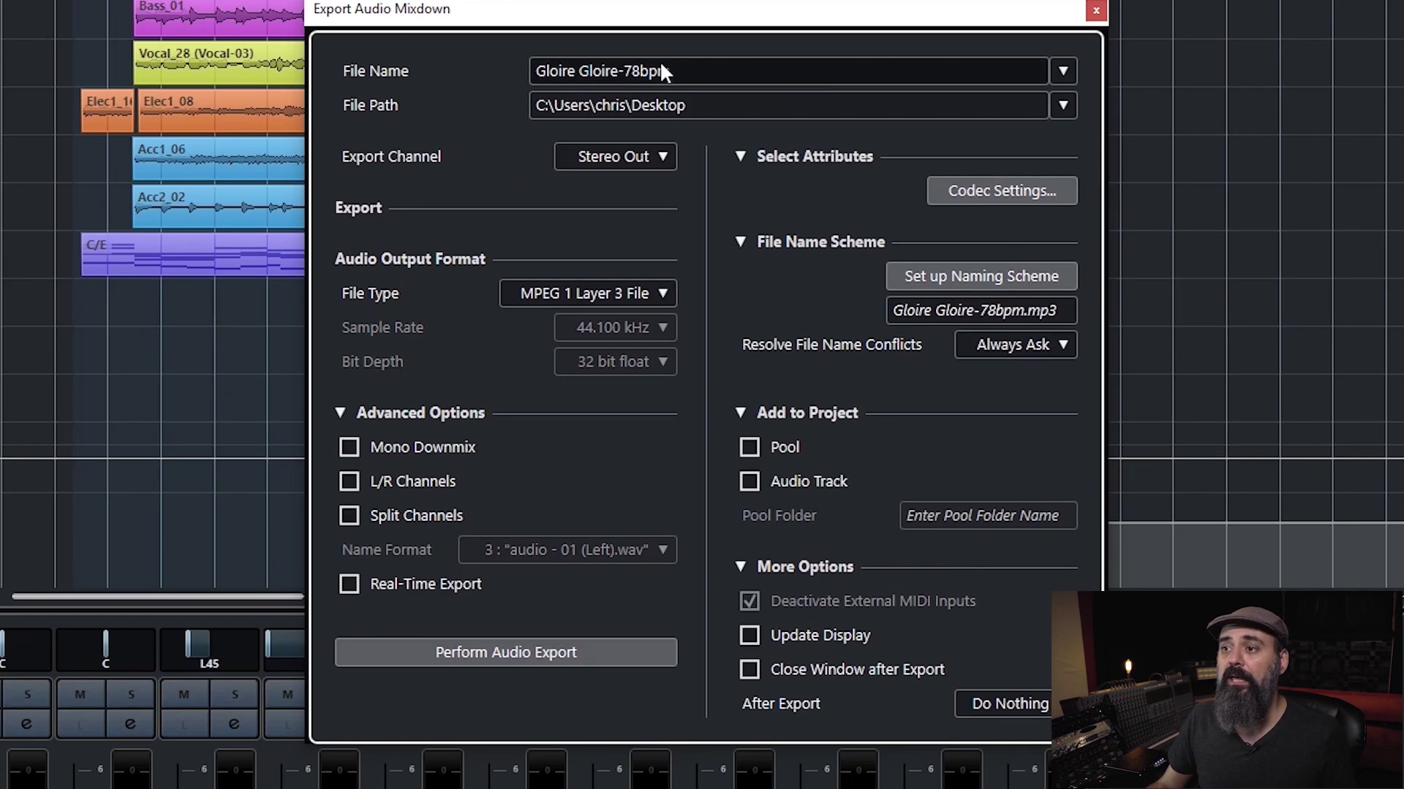
click(697, 67)
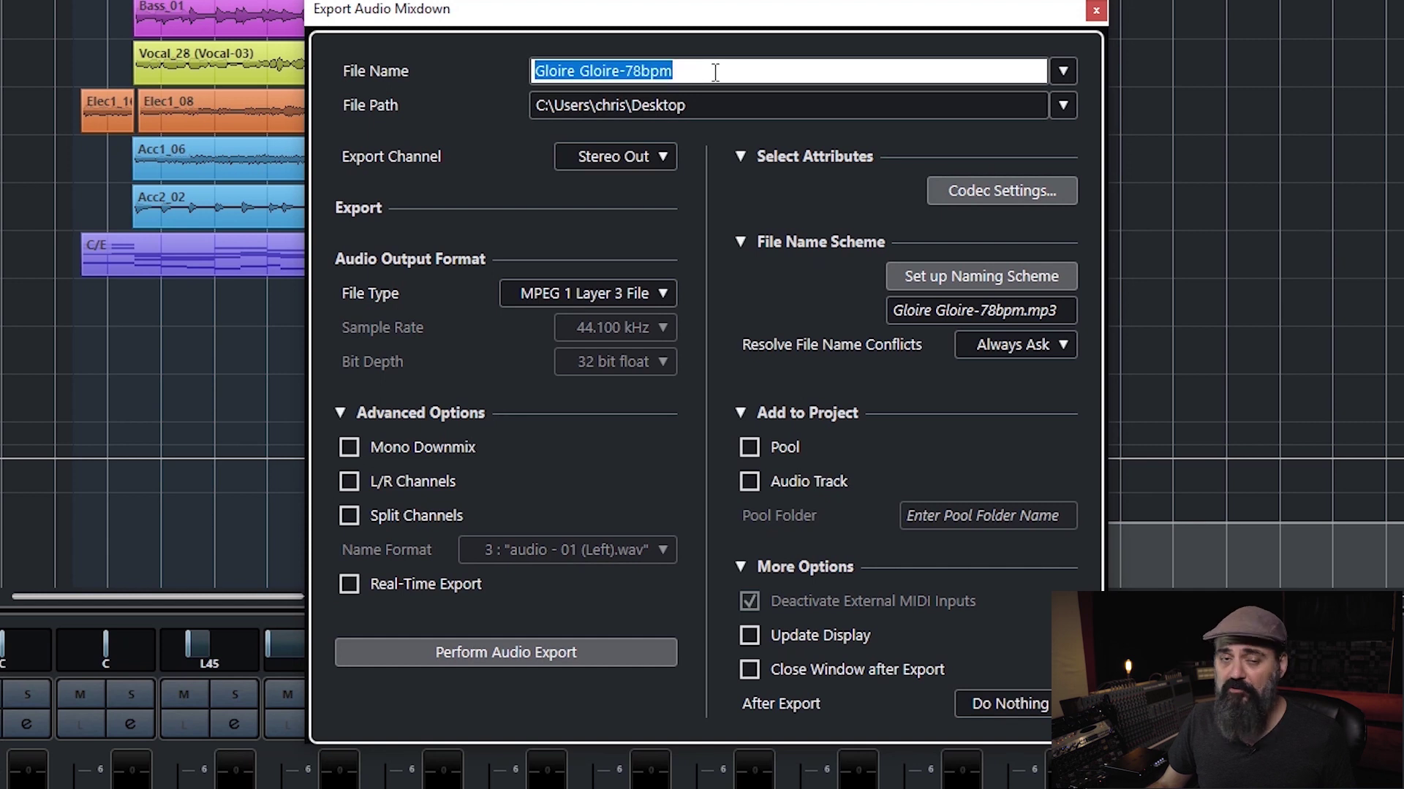
click(717, 71)
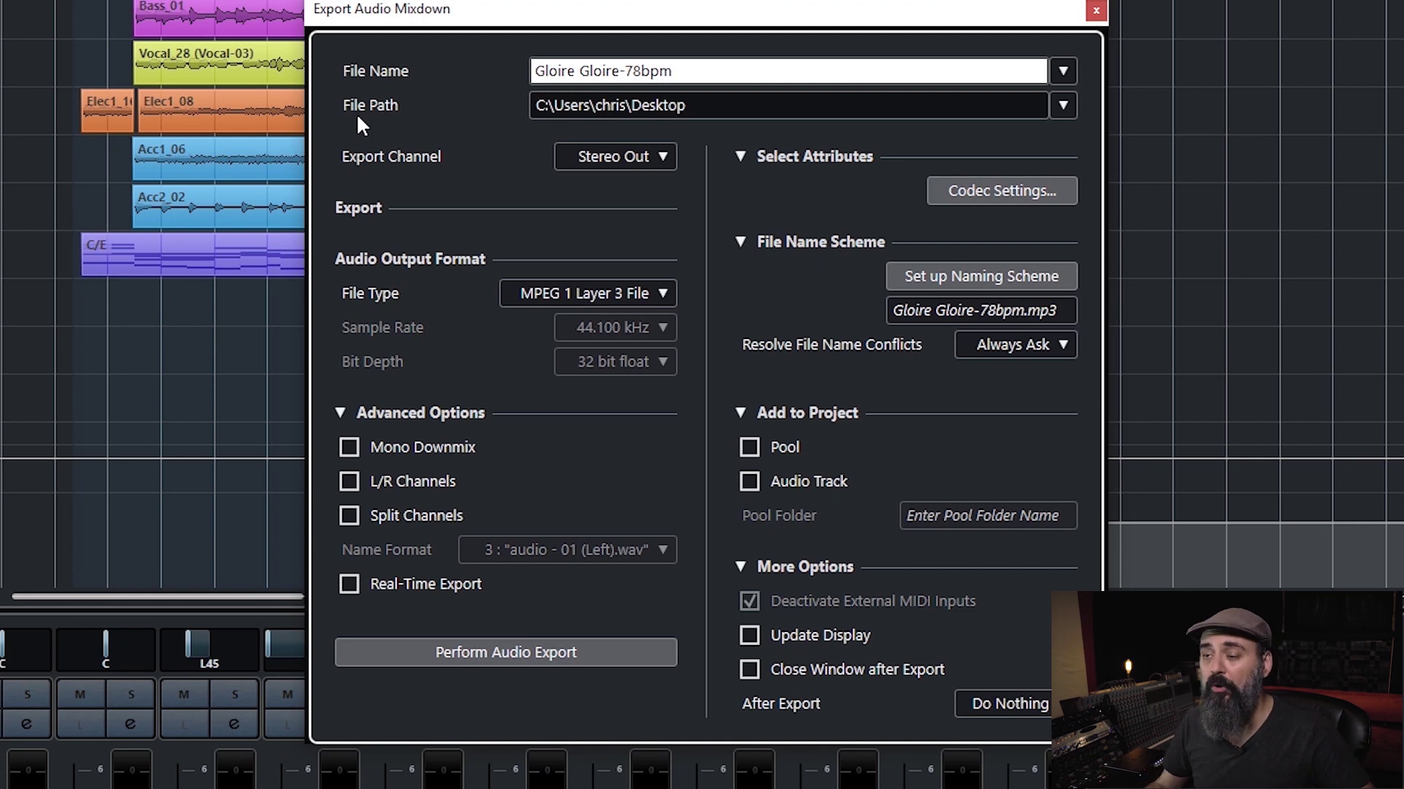
- Try Wave File as the mixdown's file type, set it to MPEG 1 Layer 3 File, and perform the audio export
click(600, 297)
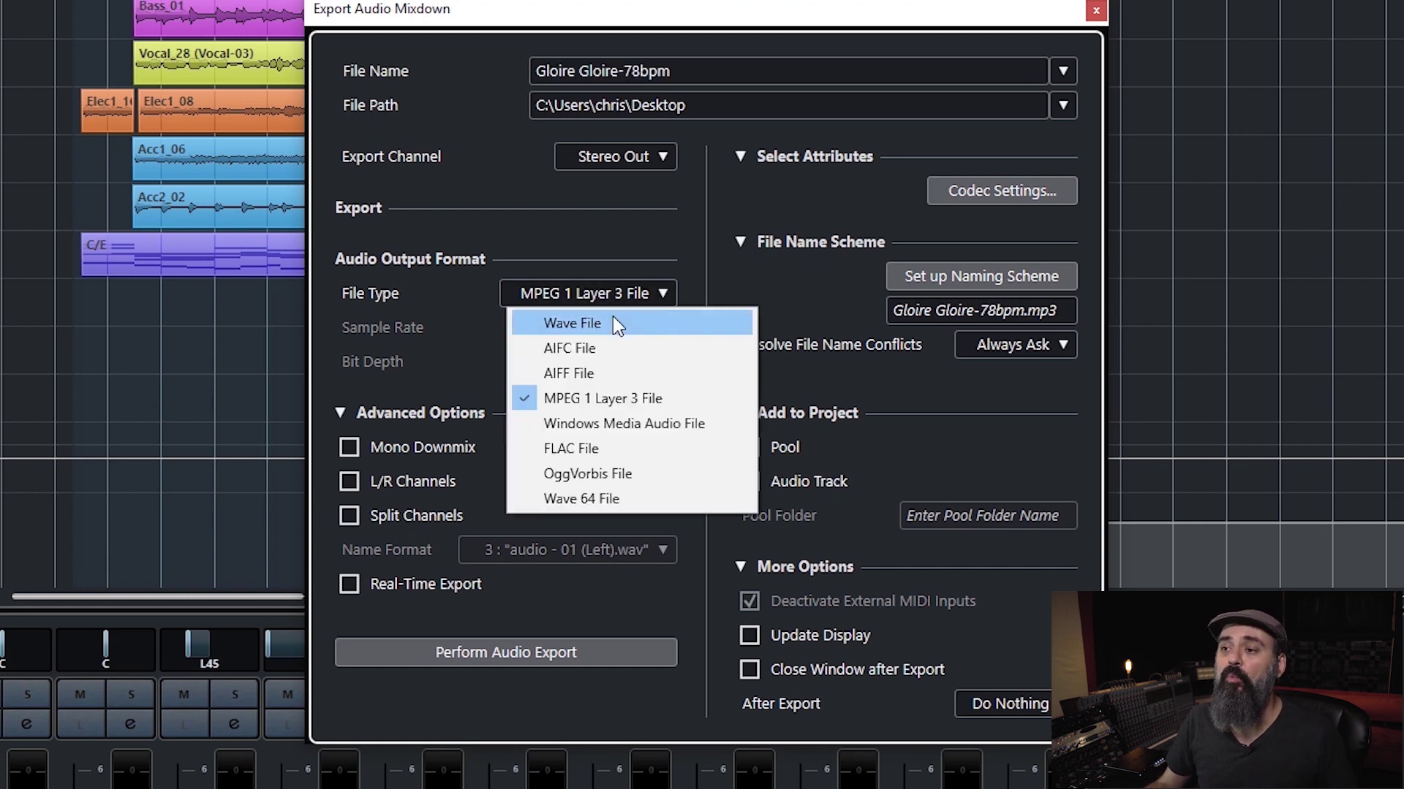
click(612, 316)
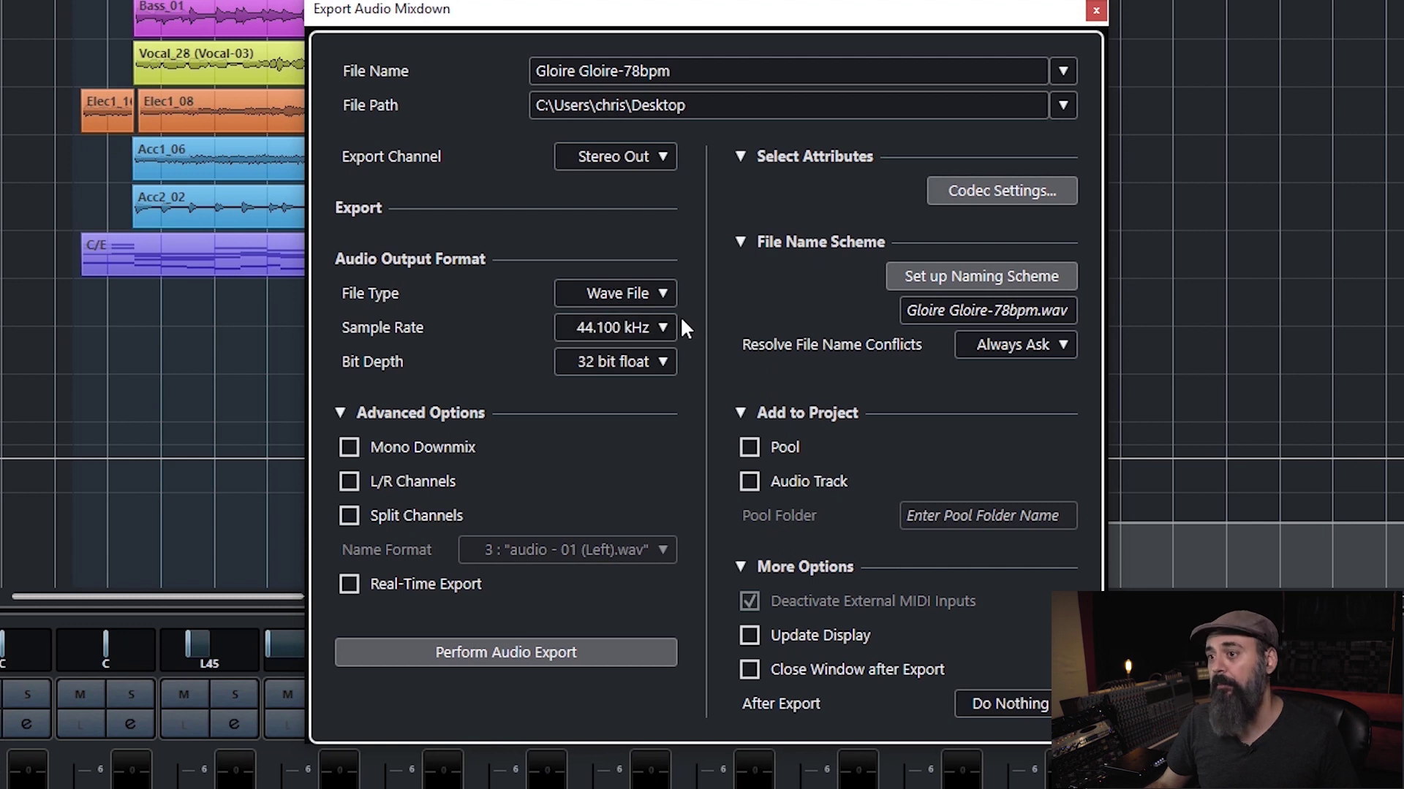
click(614, 291)
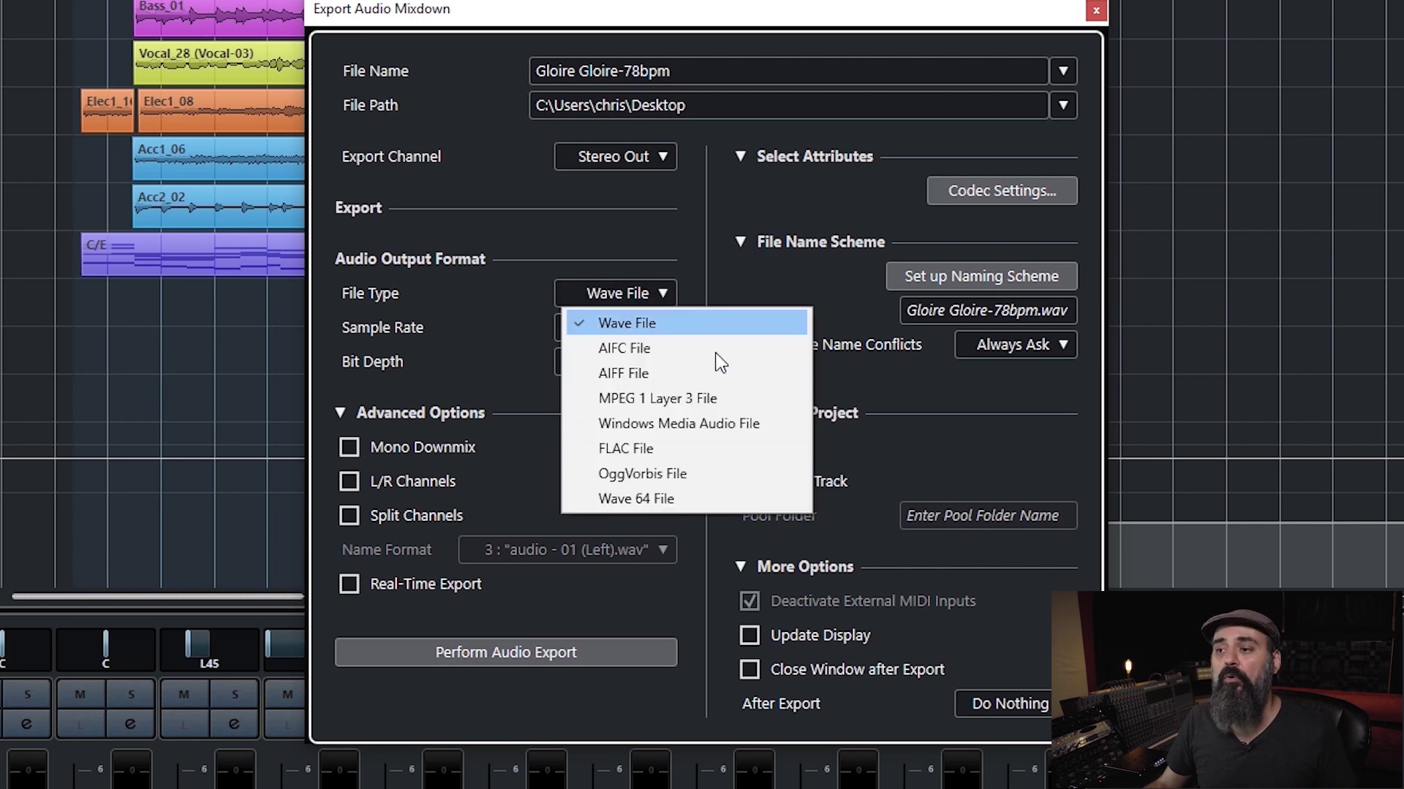
click(711, 398)
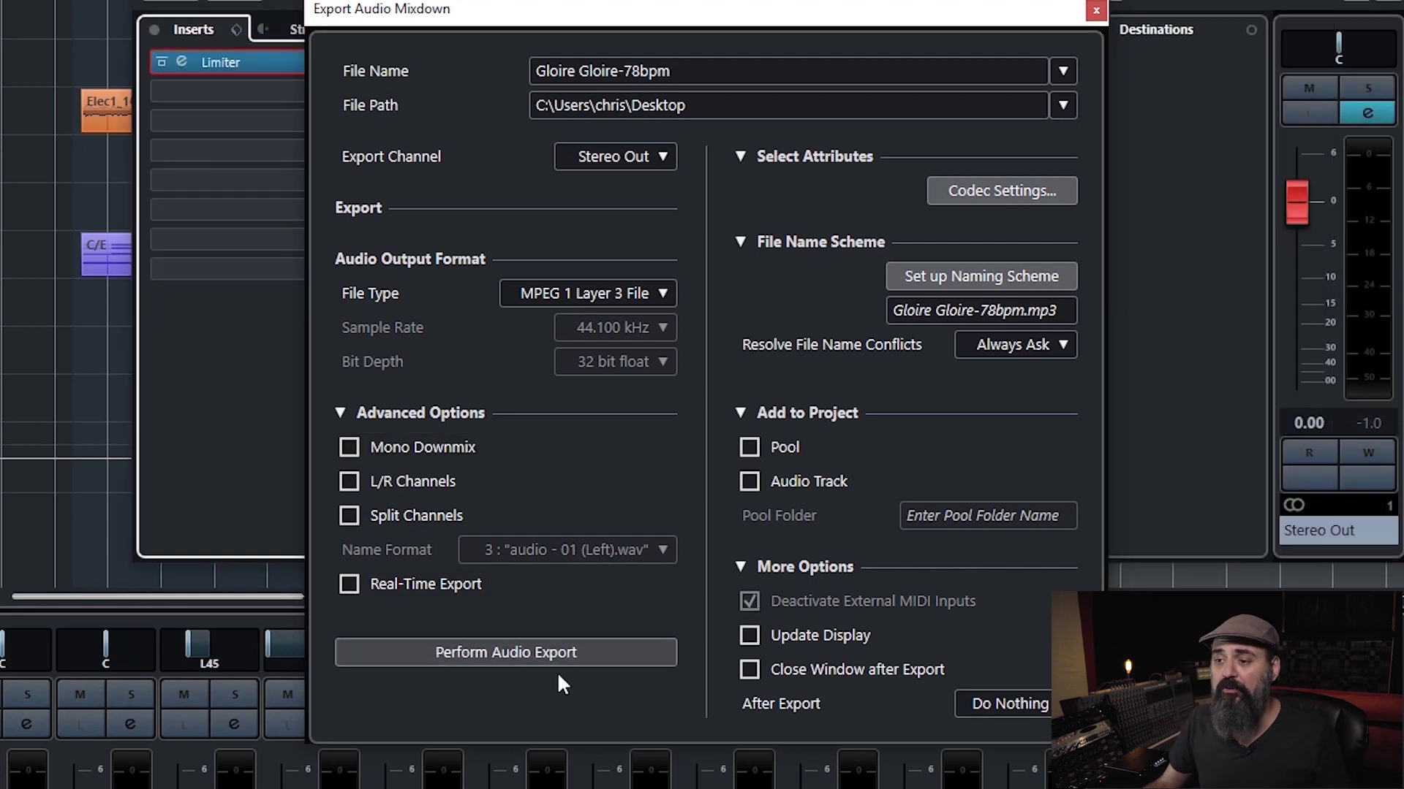
click(527, 655)
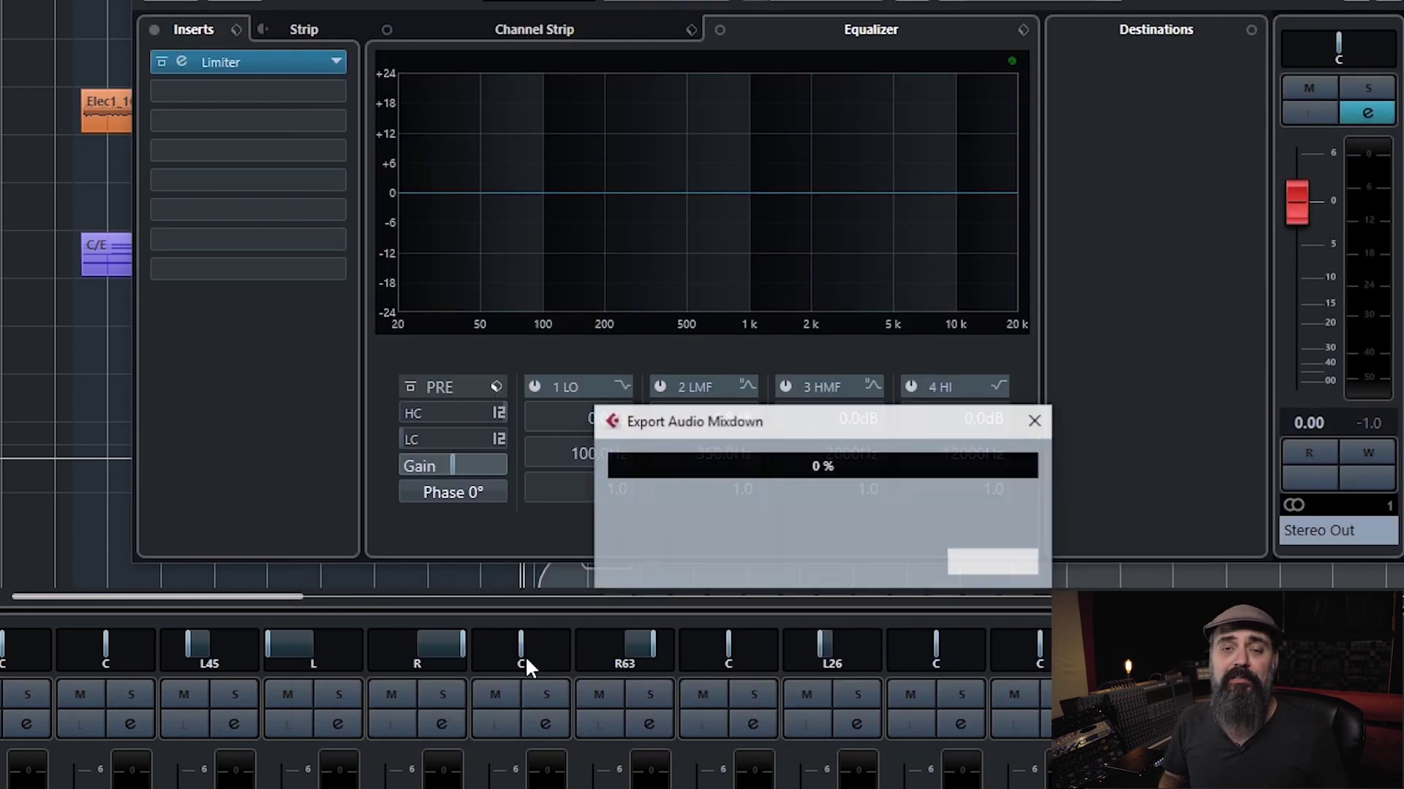